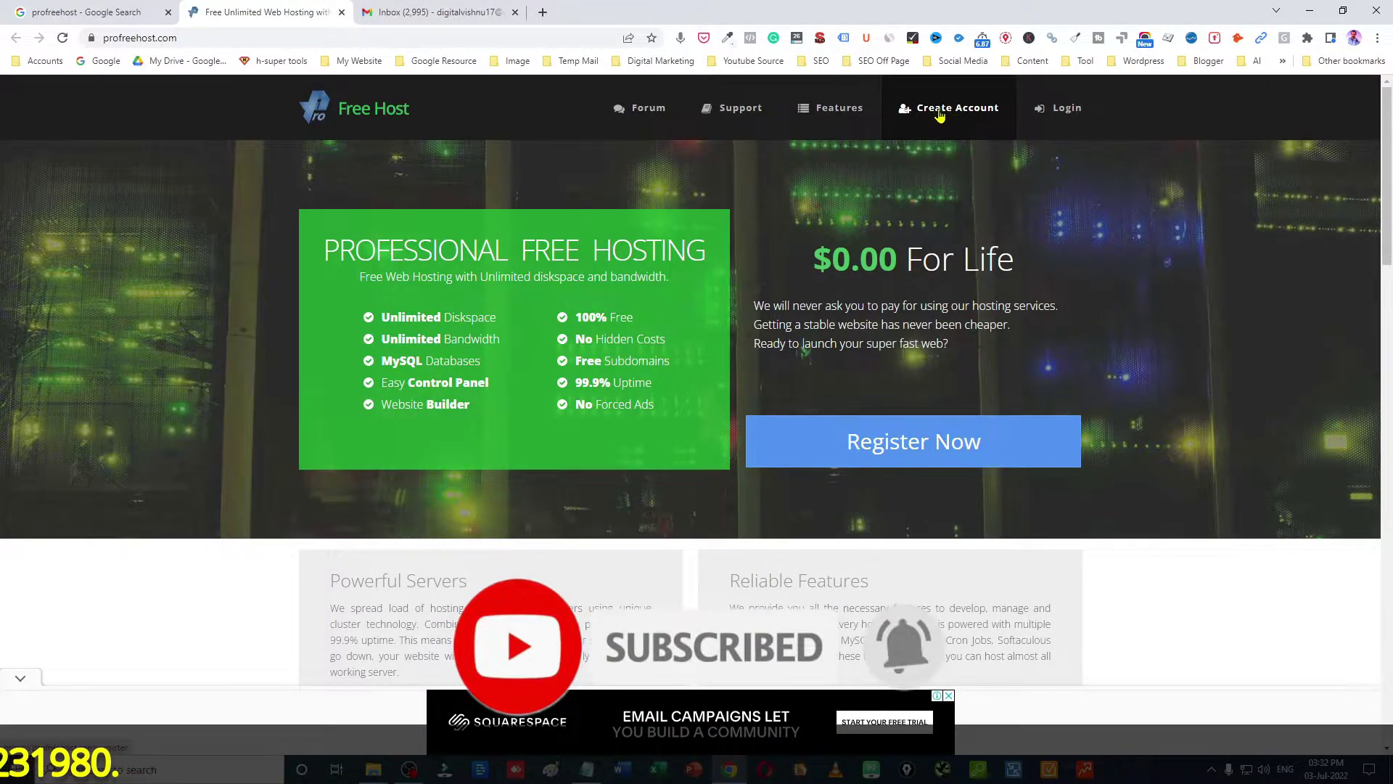
Step: Close the ad, then submit the sign-up form with your email address and a password
{"action": "left_click", "coordinate": [910, 119]}
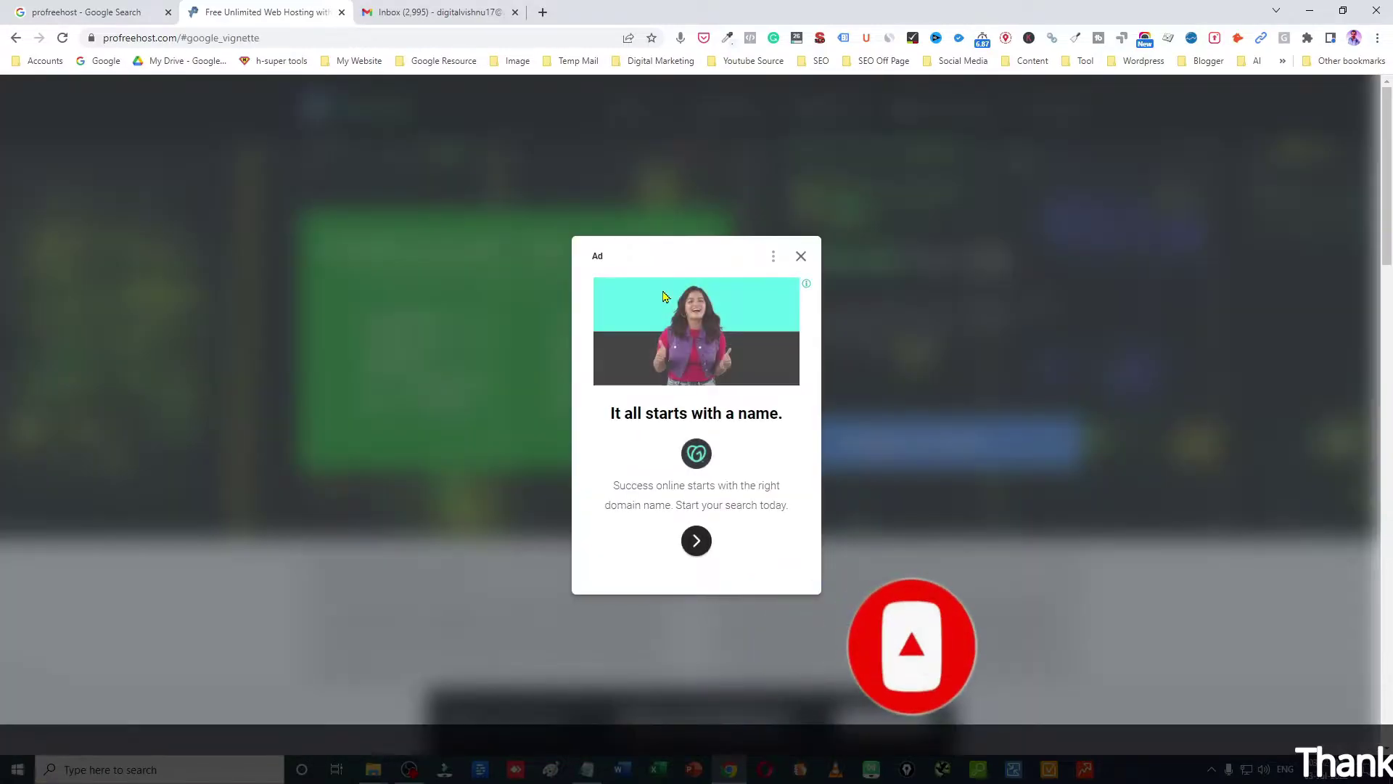
{"action": "left_click", "coordinate": [800, 258]}
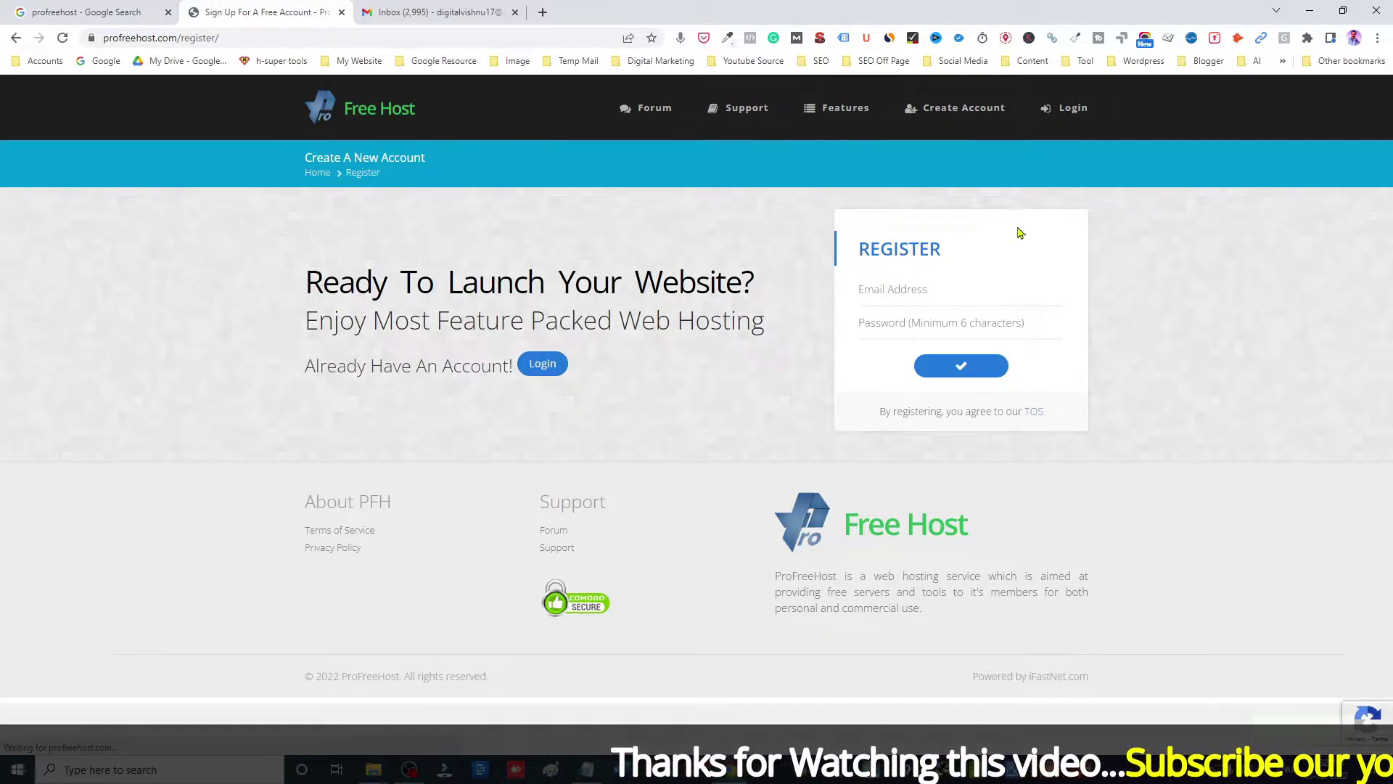
{"action": "left_click", "coordinate": [899, 293]}
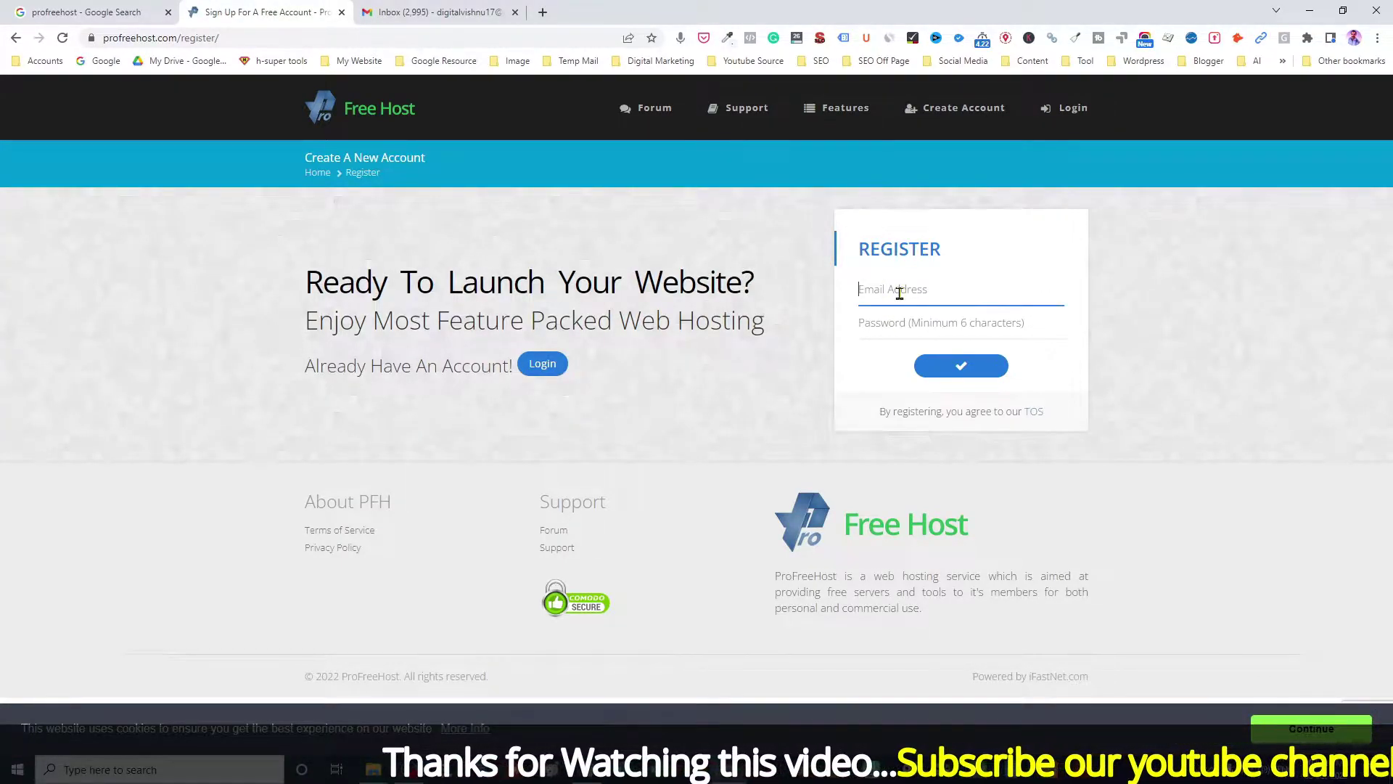
{"action": "type", "text": "di"}
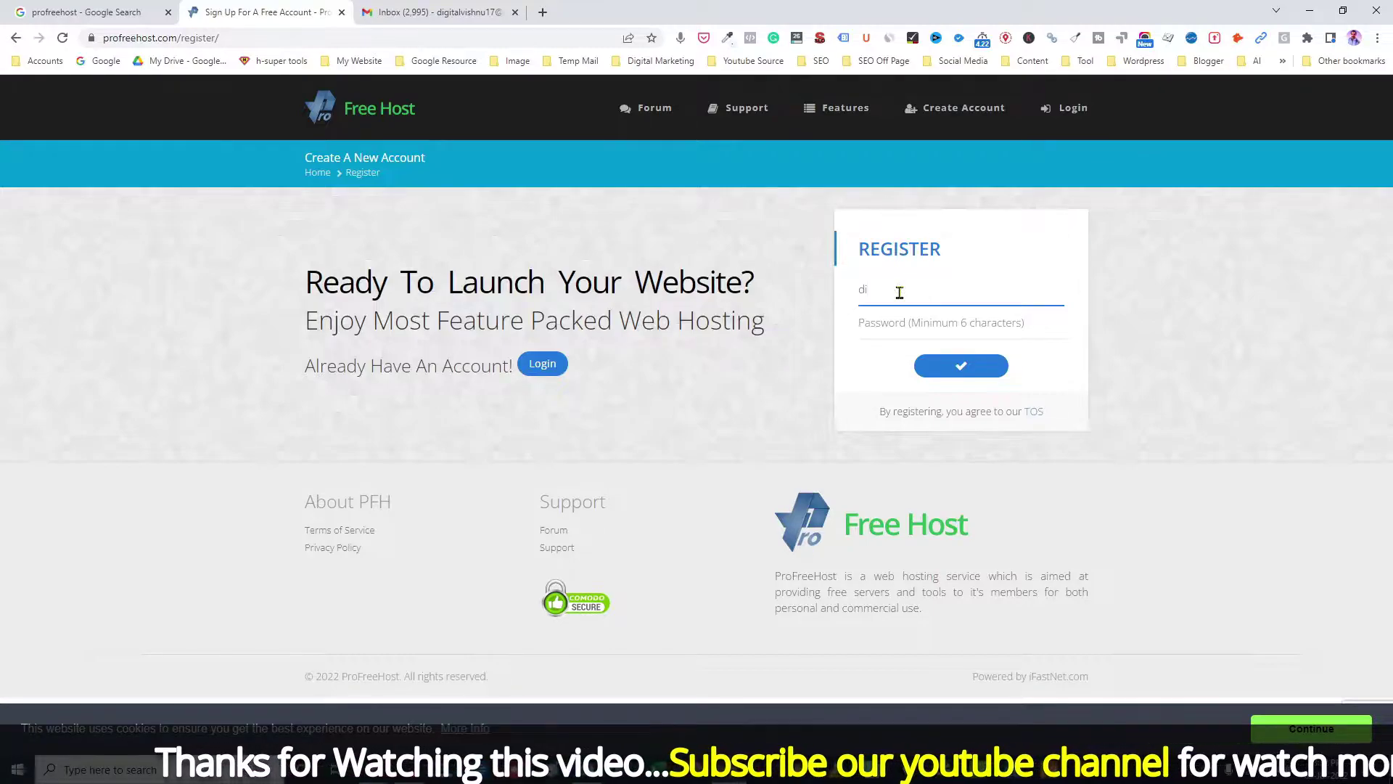
{"action": "key", "text": "BackSpace"}
{"action": "key", "text": "BackSpace"}
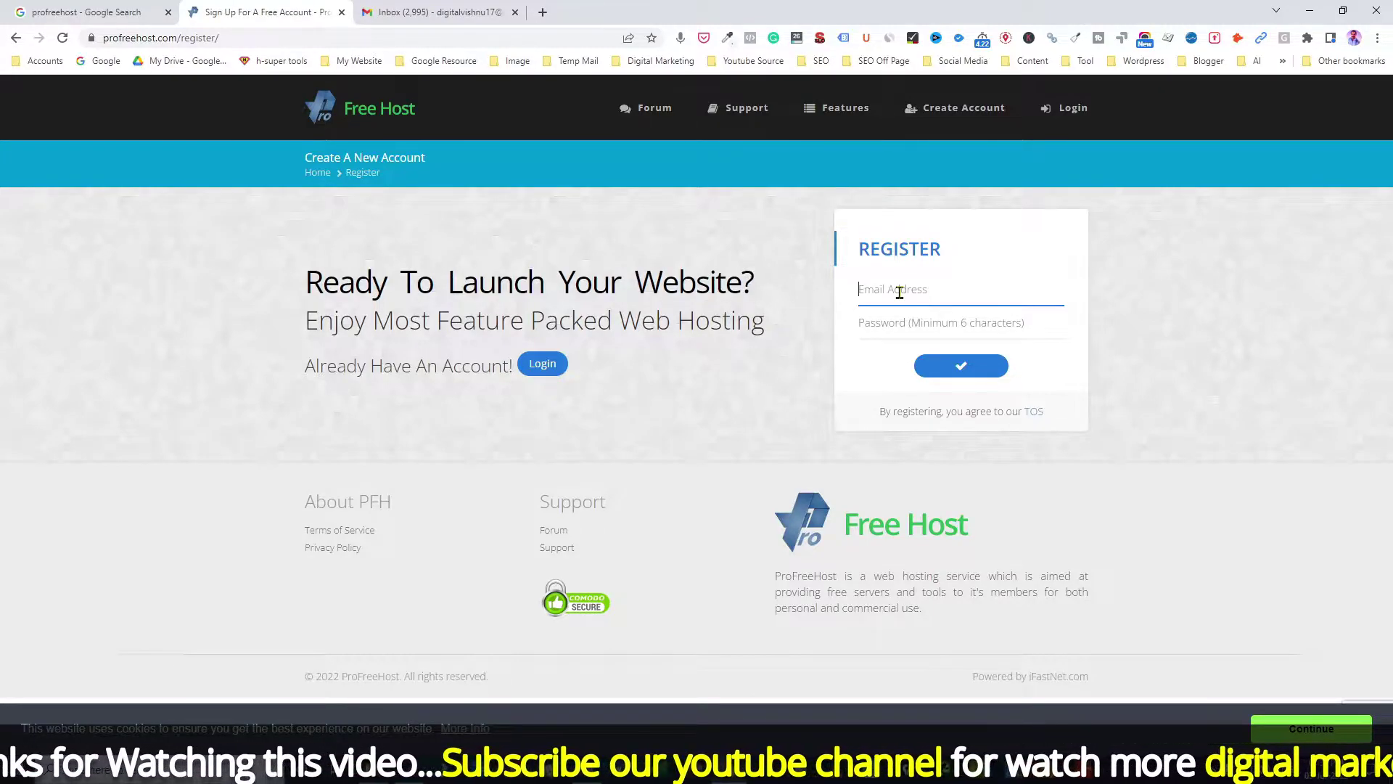
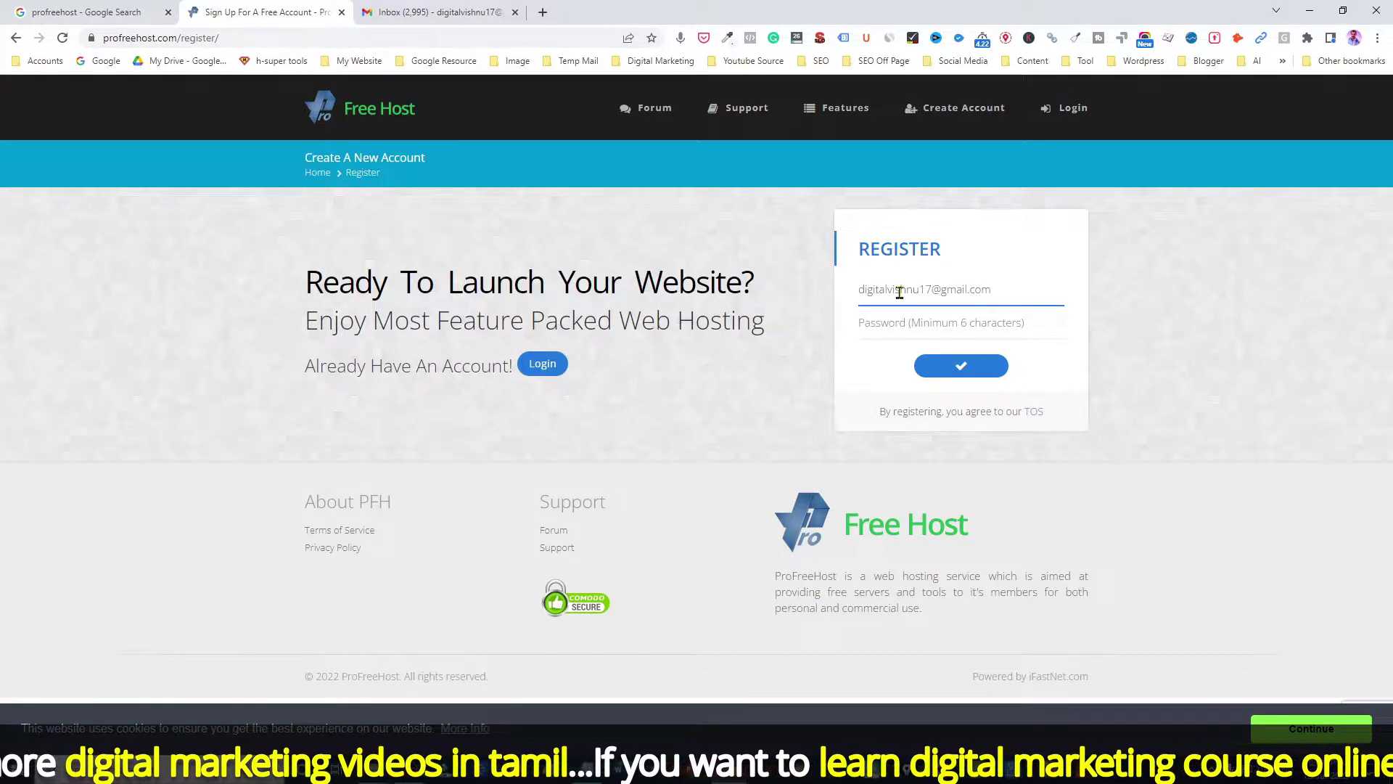
{"action": "left_click", "coordinate": [890, 323]}
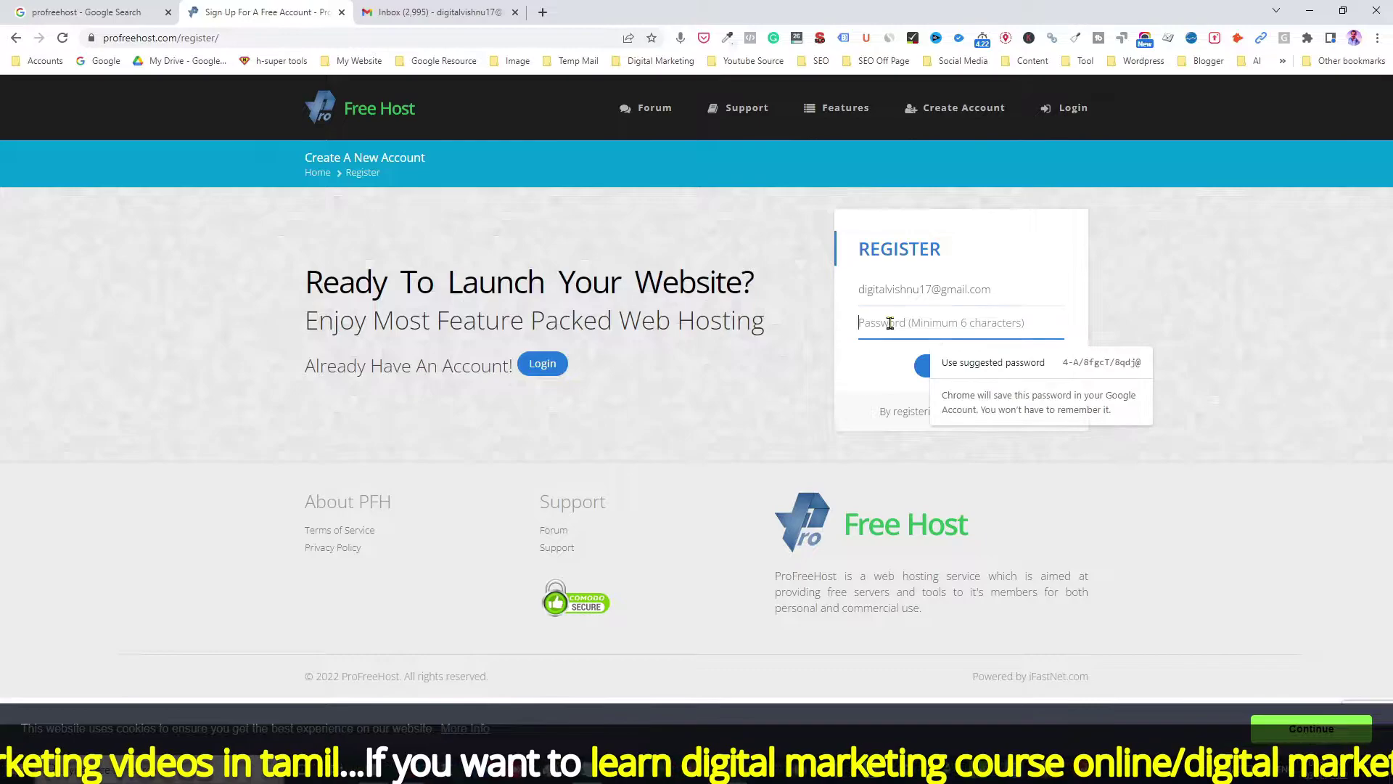
{"action": "type", "text": "•"}
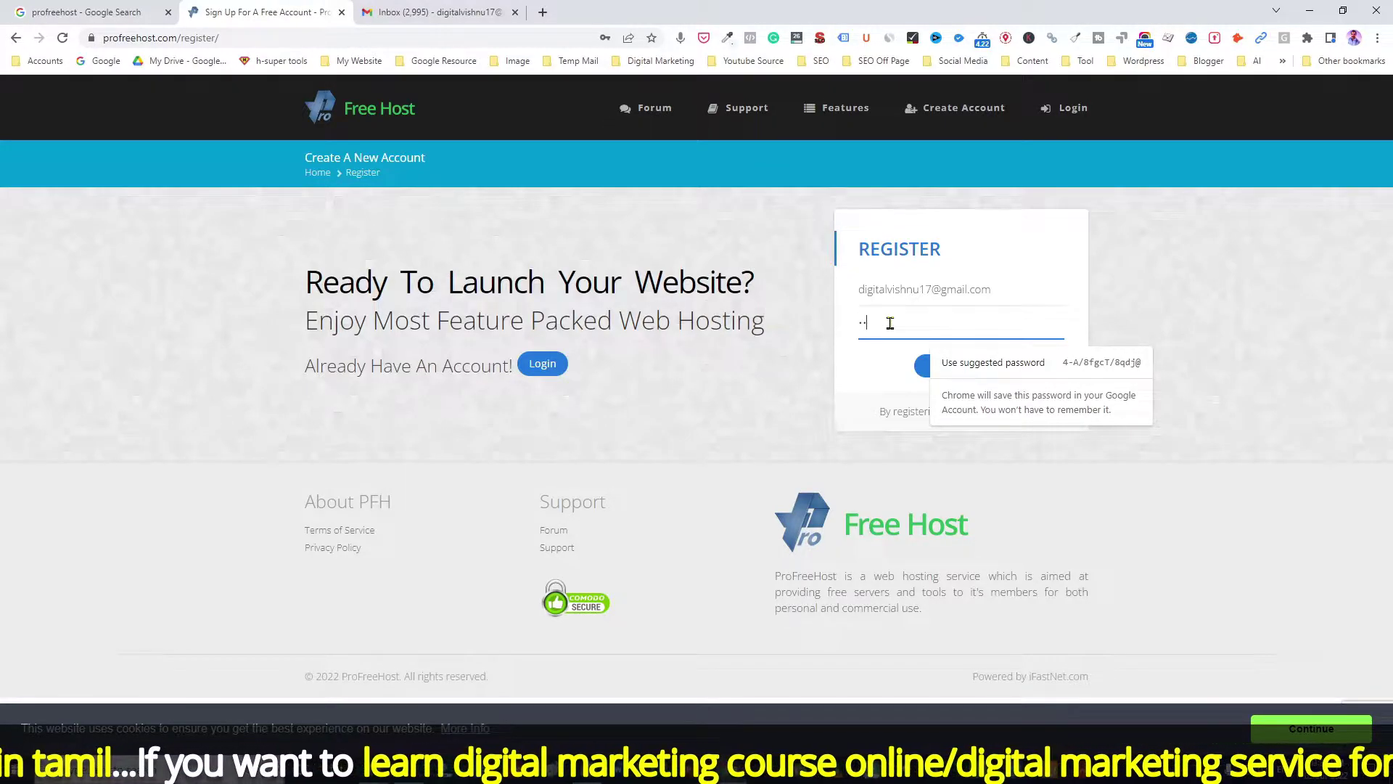
{"action": "type", "text": "•••••"}
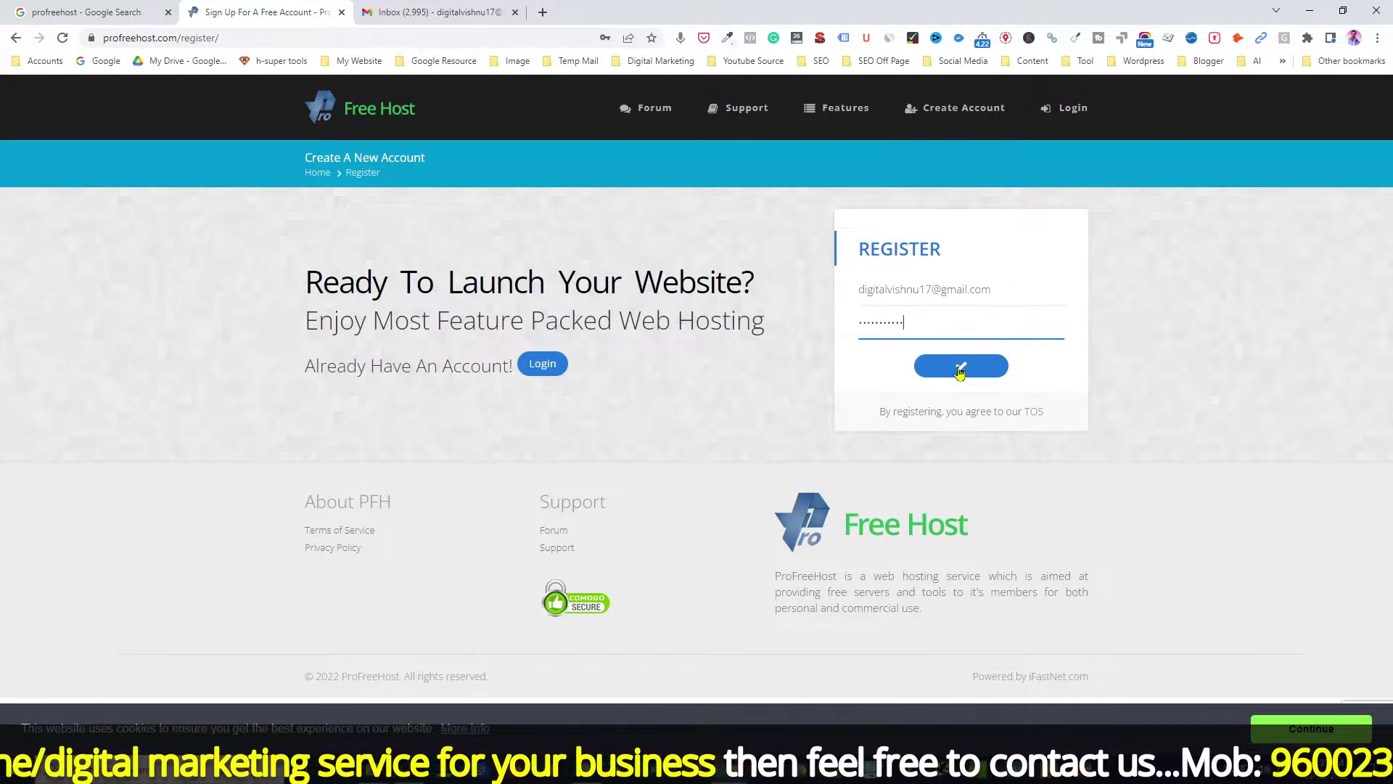
{"action": "left_click", "coordinate": [960, 372]}
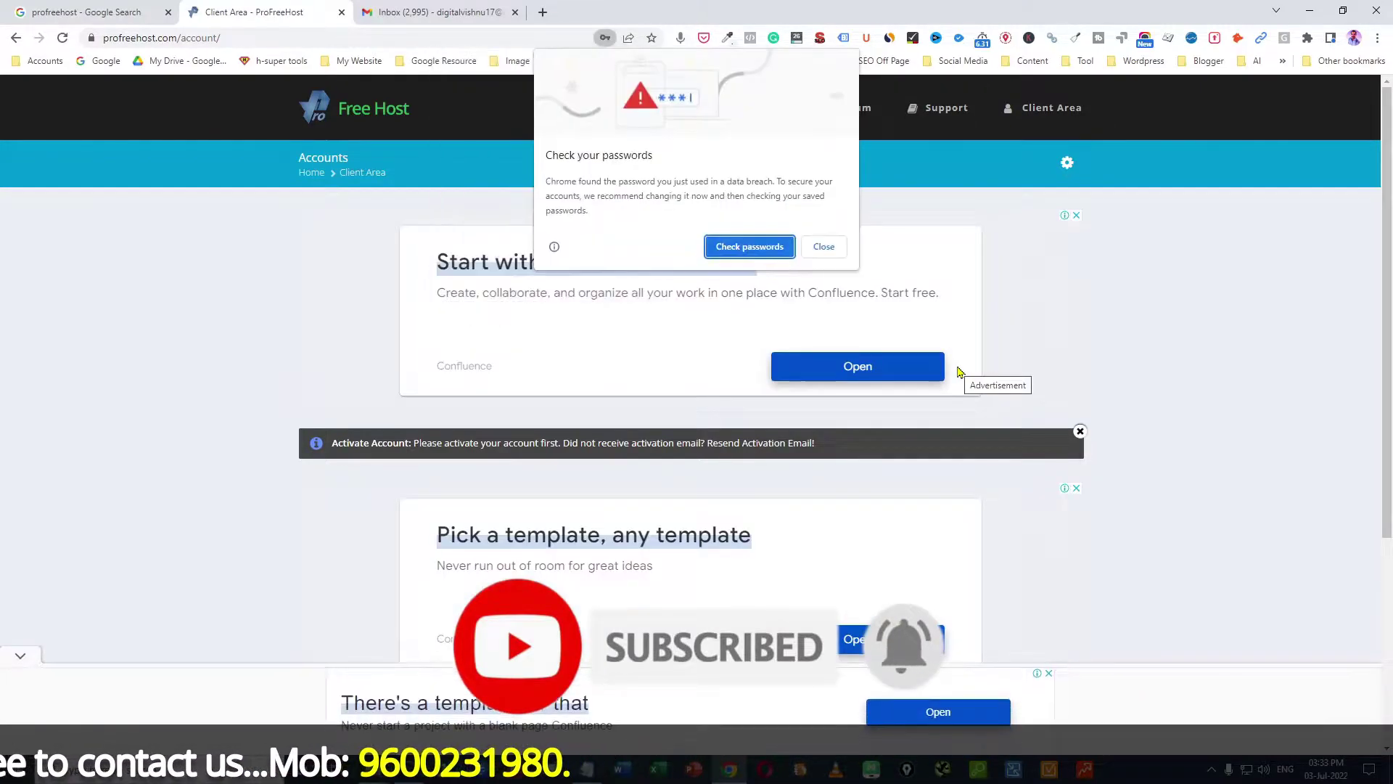
Step: Dismiss Chrome's breached-password and save-password prompts, then switch to the Gmail inbox tab
{"action": "left_click", "coordinate": [823, 247]}
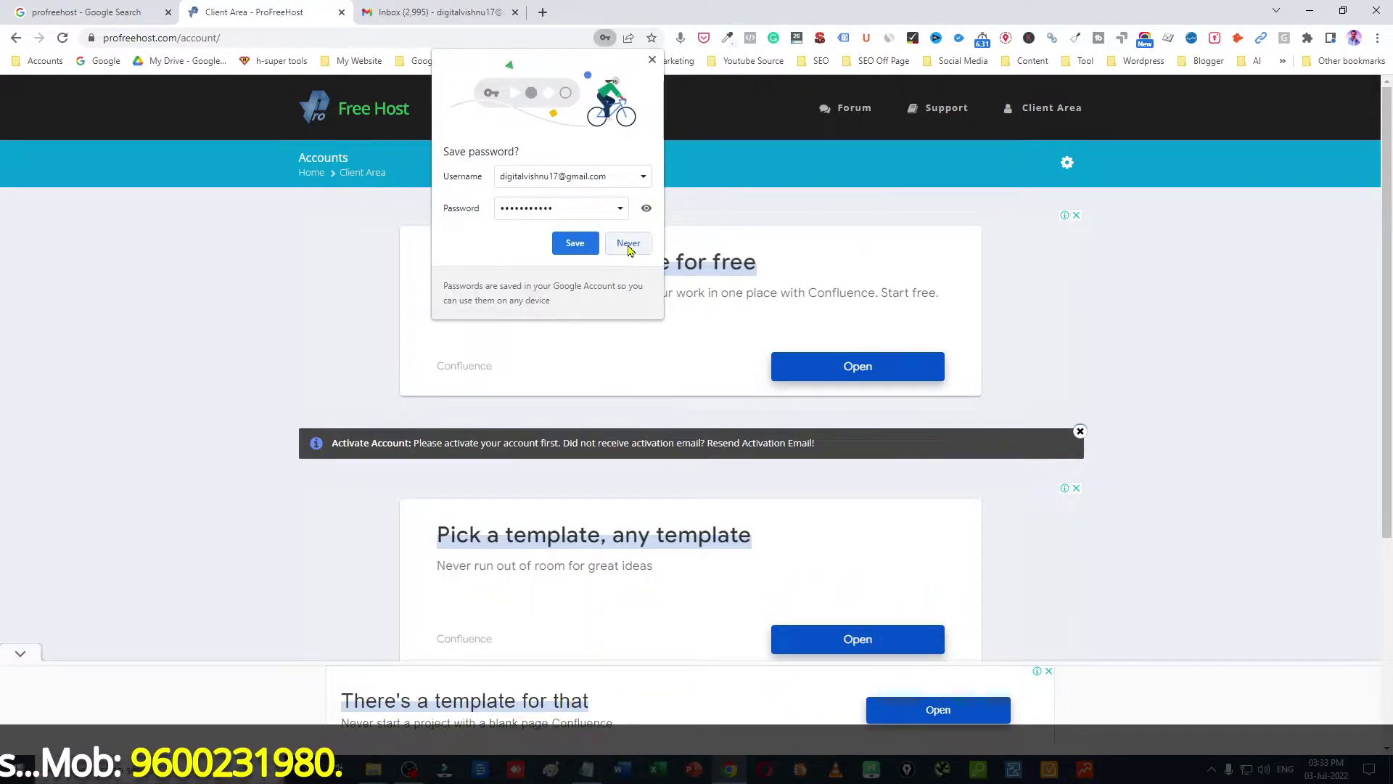
{"action": "left_click", "coordinate": [575, 244]}
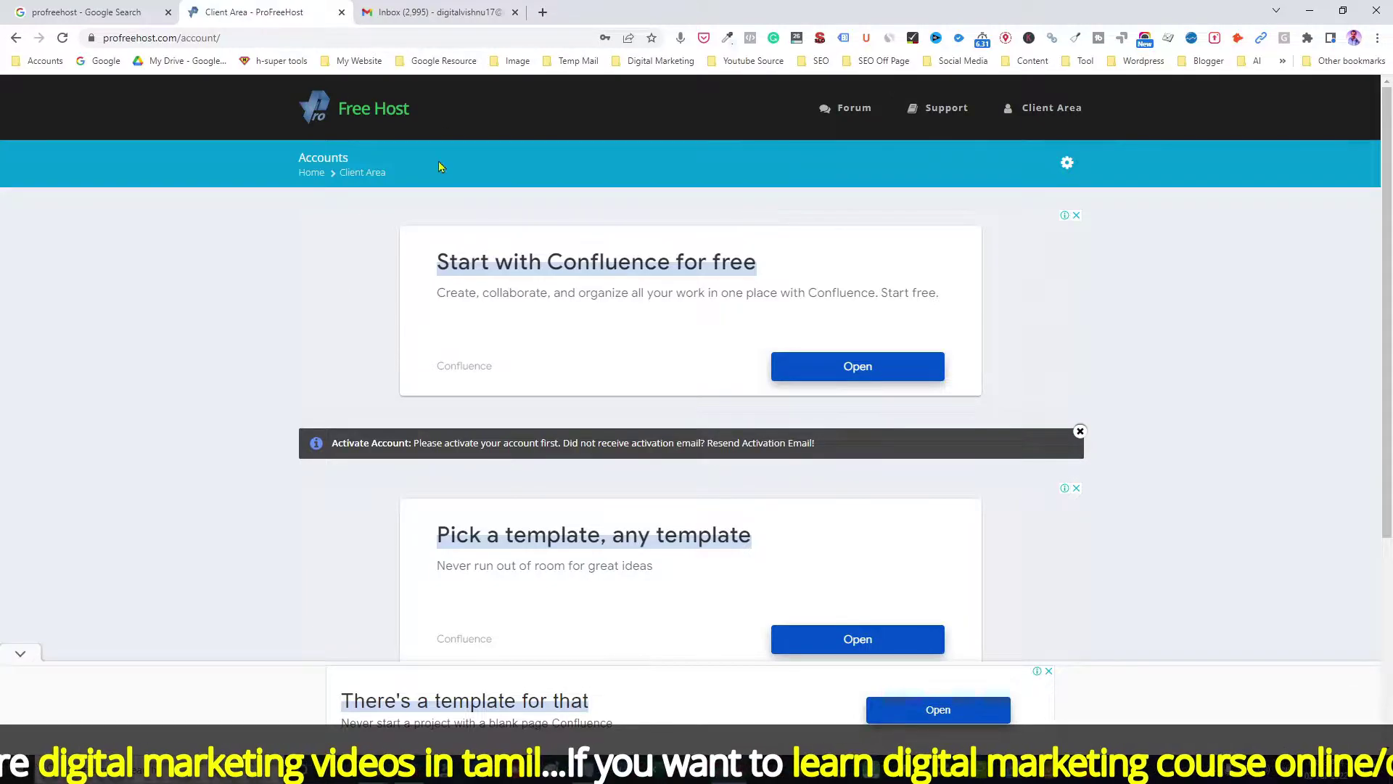
{"action": "left_click", "coordinate": [393, 12]}
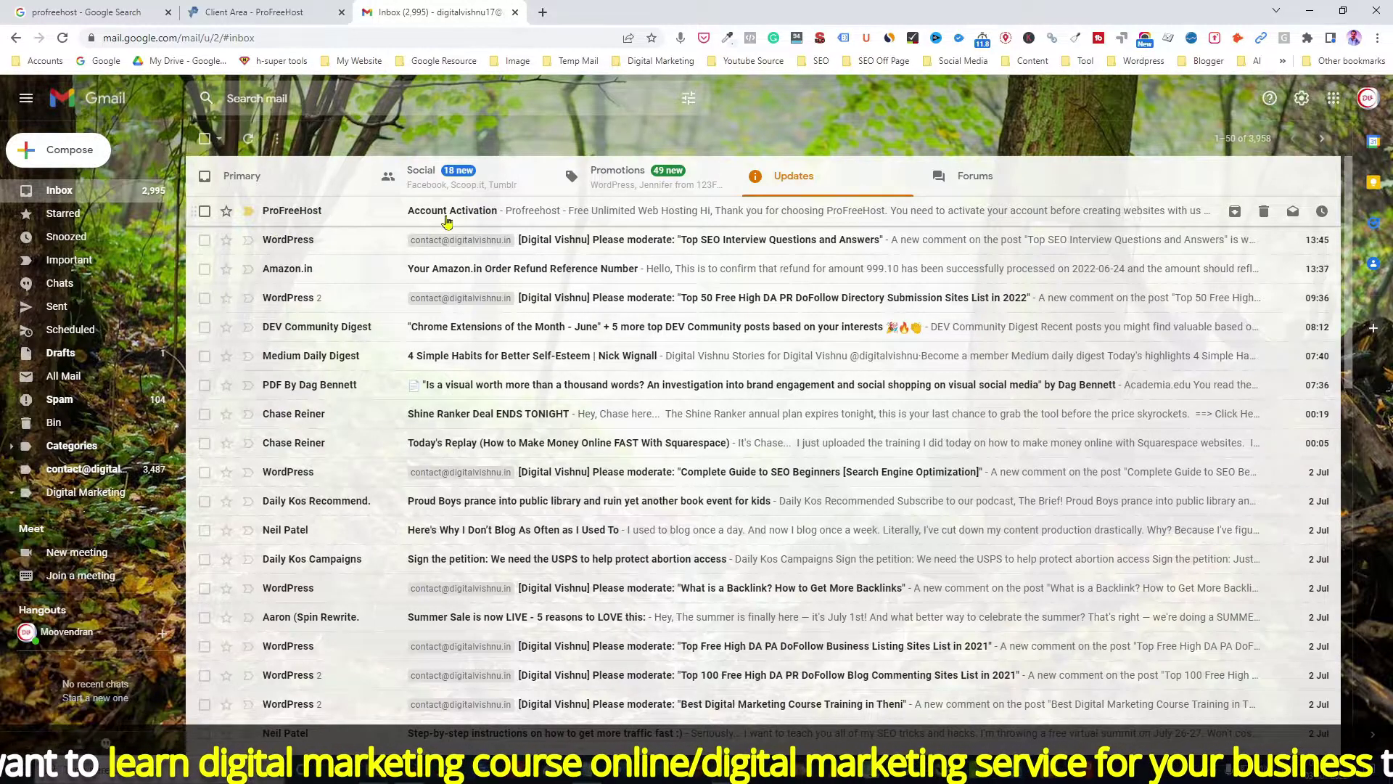
Step: Activate the account from the ProFreeHost Account Activation email's Activate Account button
{"action": "left_click", "coordinate": [584, 212]}
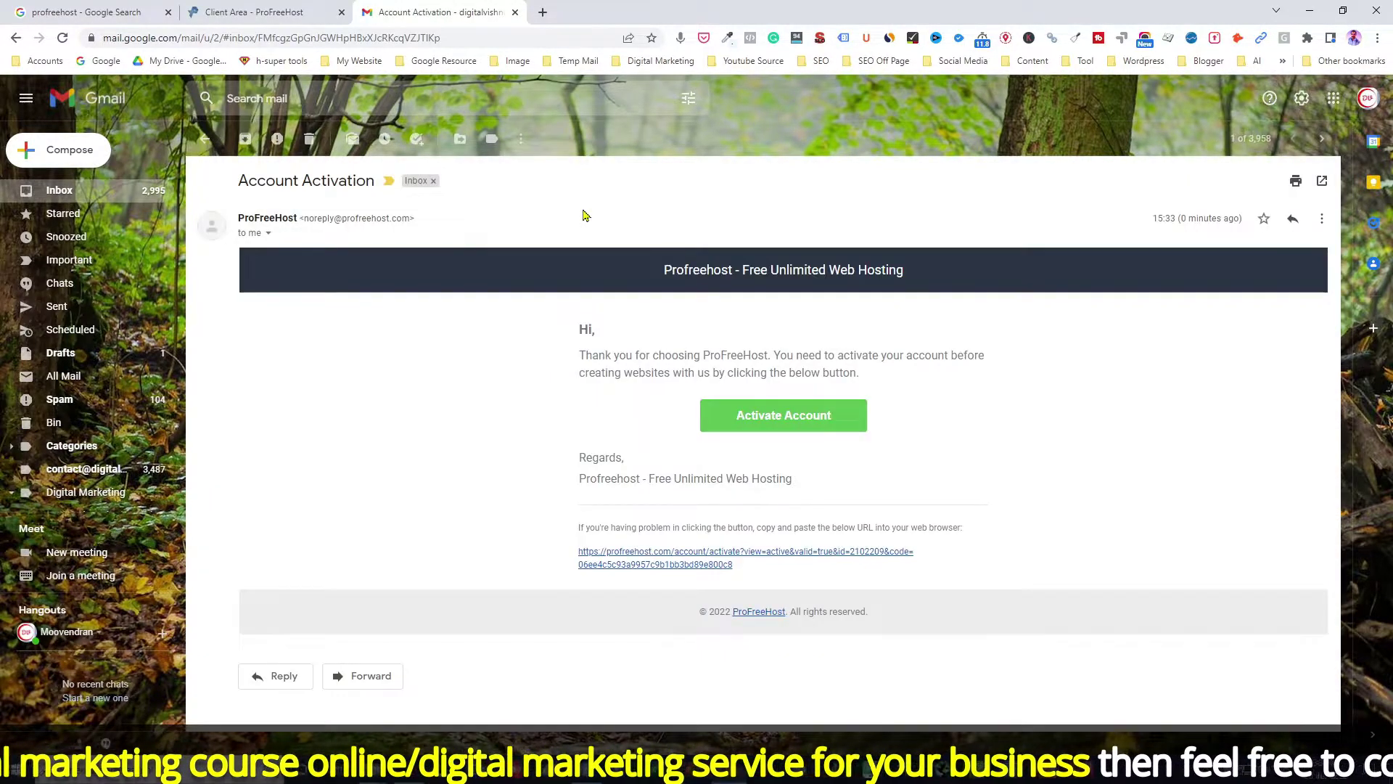
{"action": "left_click", "coordinate": [782, 428]}
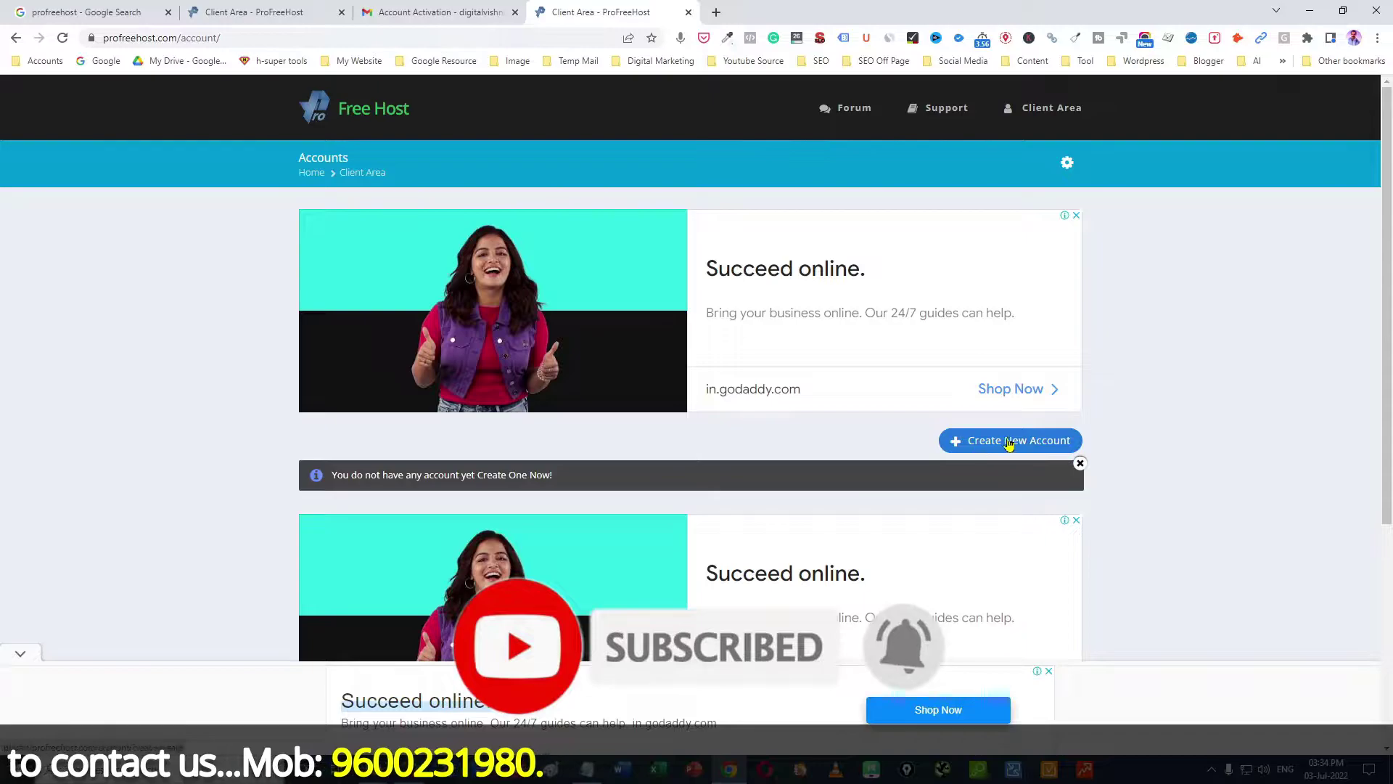
Step: Create a new website, keeping unaux.com as the free domain and entering the site name
{"action": "left_click", "coordinate": [1014, 441]}
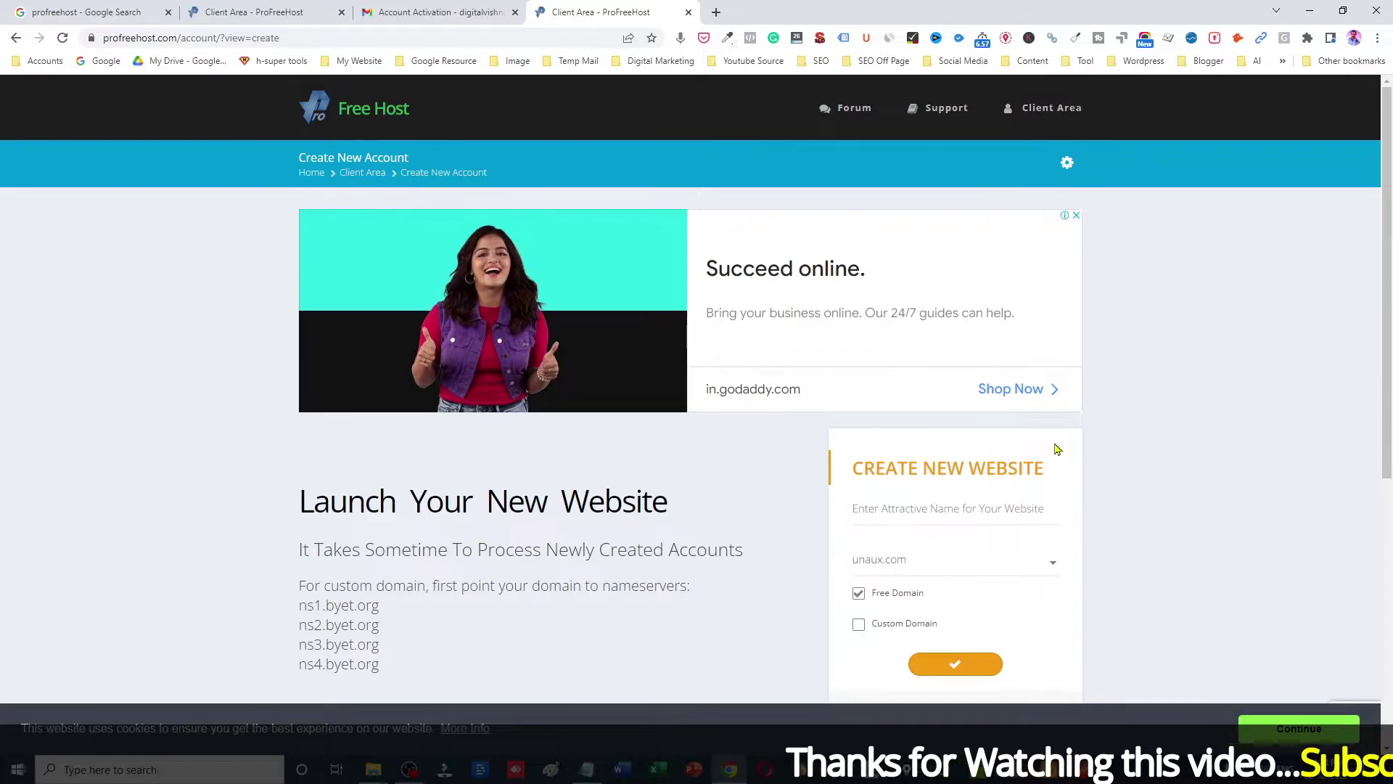
{"action": "left_click", "coordinate": [864, 560]}
{"action": "left_click", "coordinate": [842, 571]}
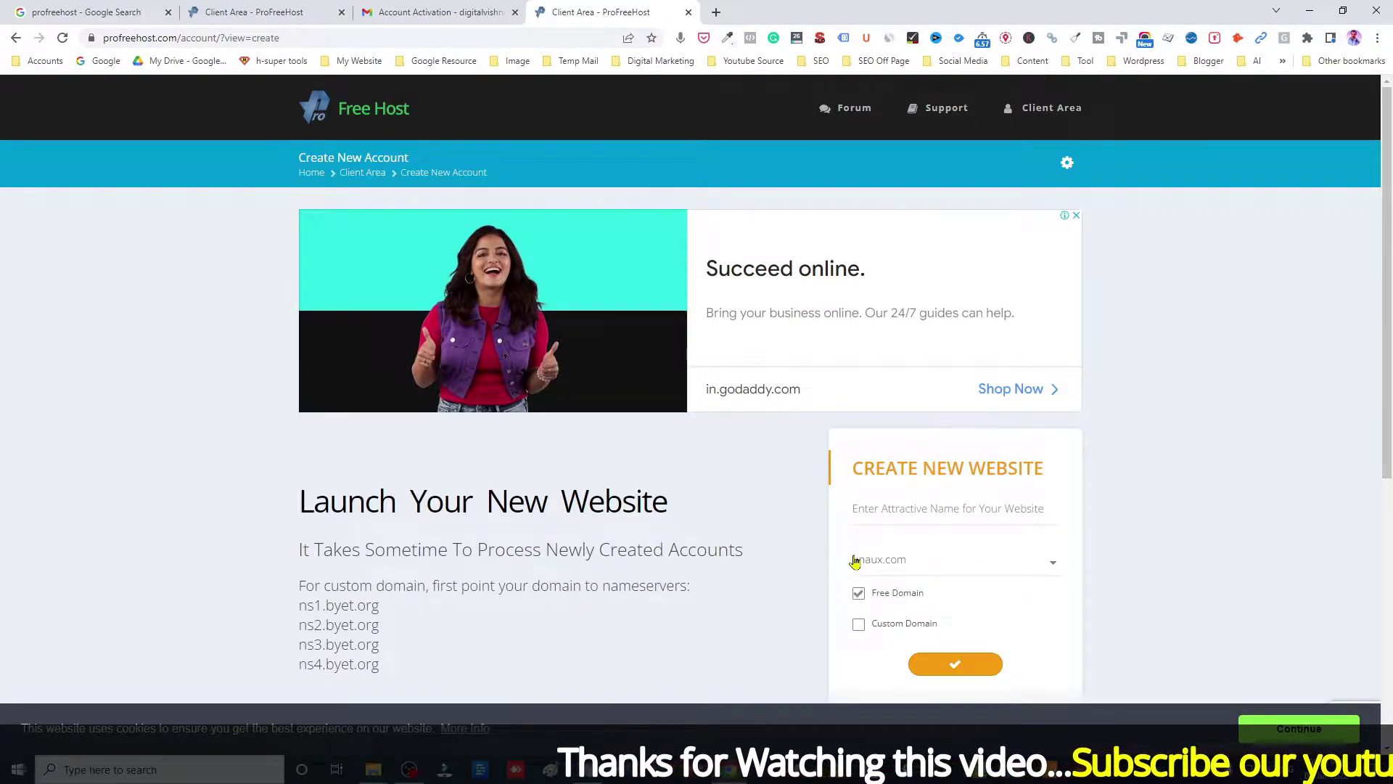
{"action": "left_click", "coordinate": [1037, 561]}
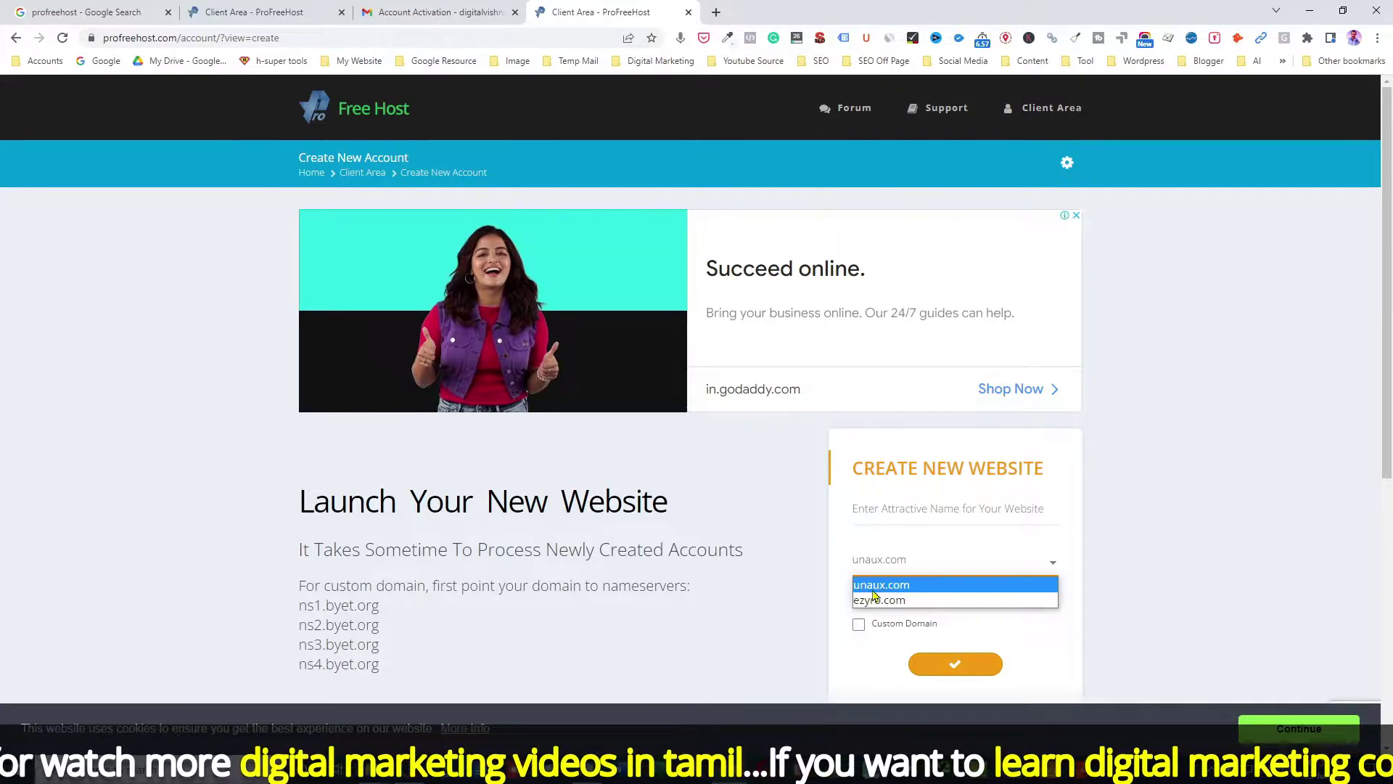
{"action": "left_click", "coordinate": [897, 586]}
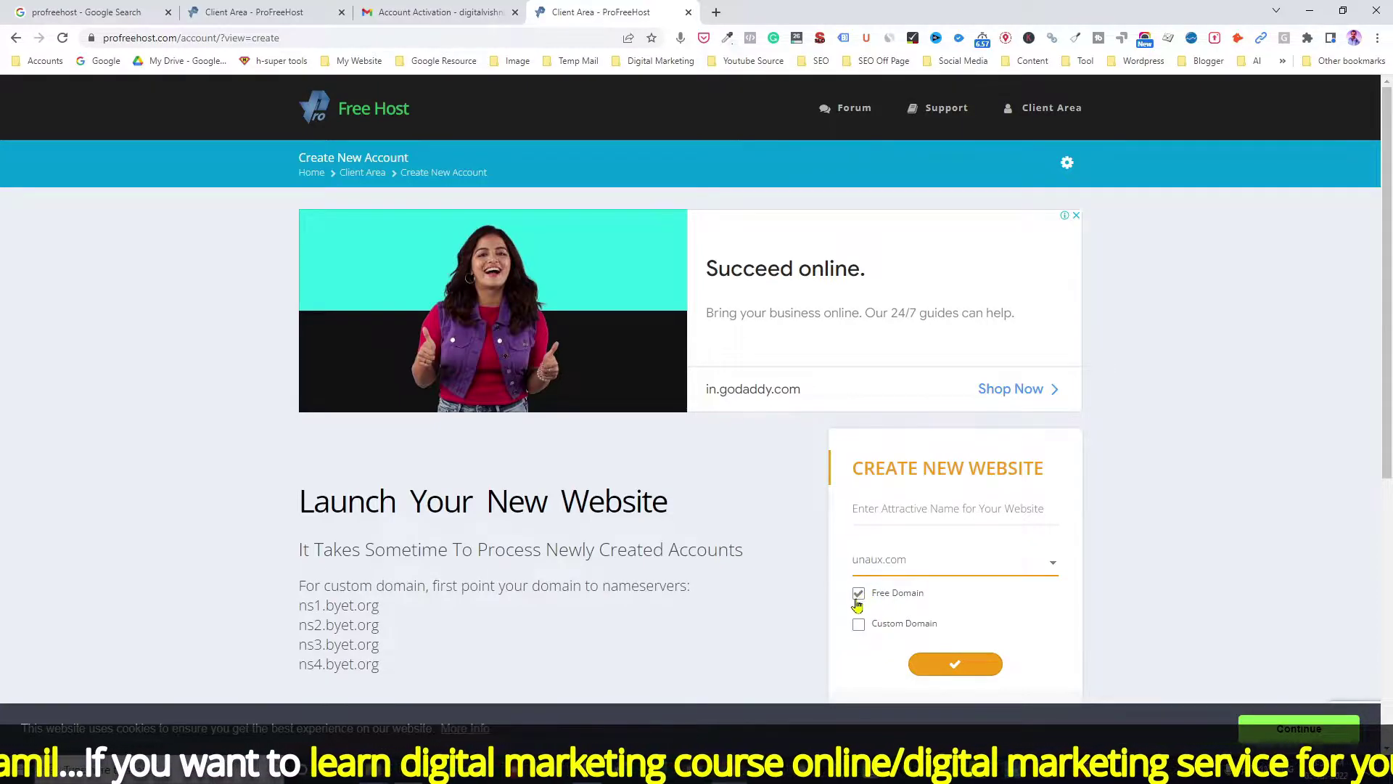
{"action": "left_click", "coordinate": [872, 514]}
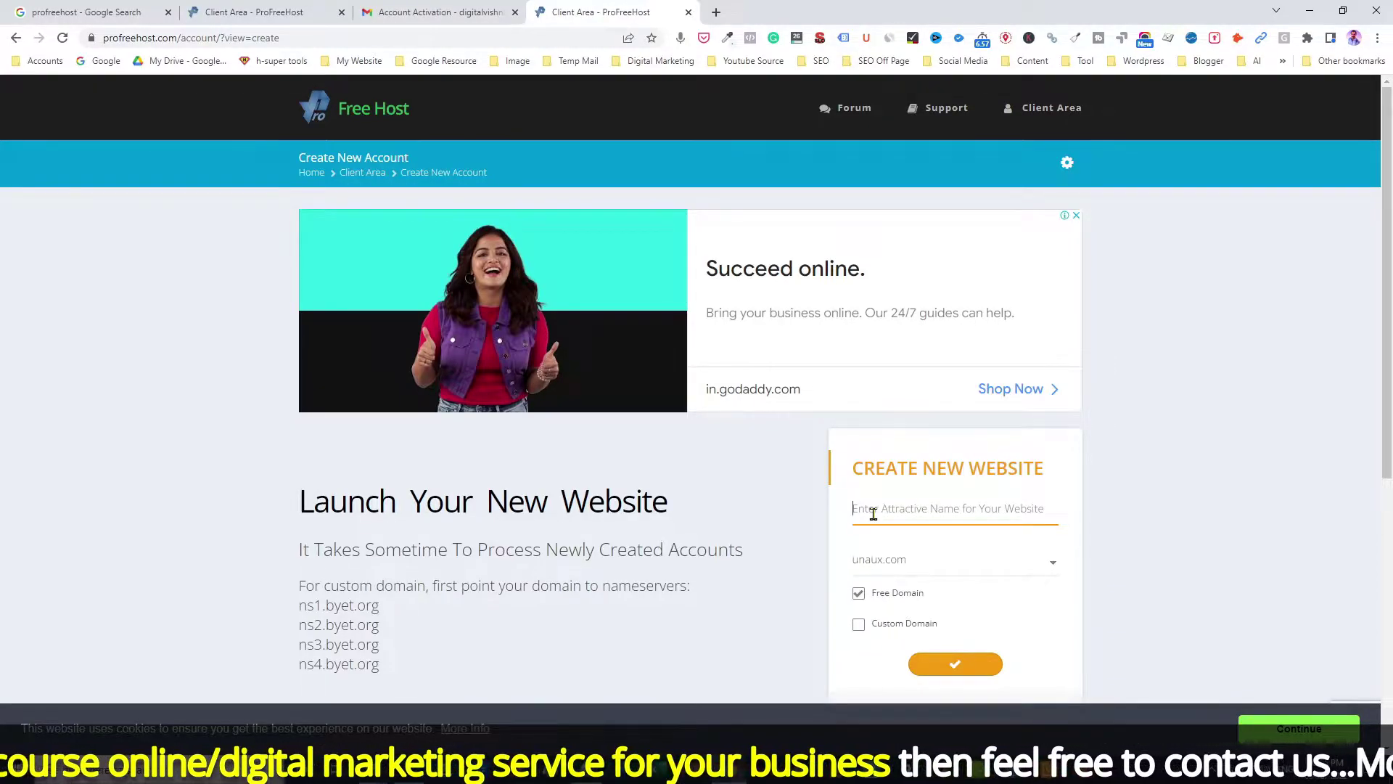
{"action": "type", "text": "digitalvishnu1"}
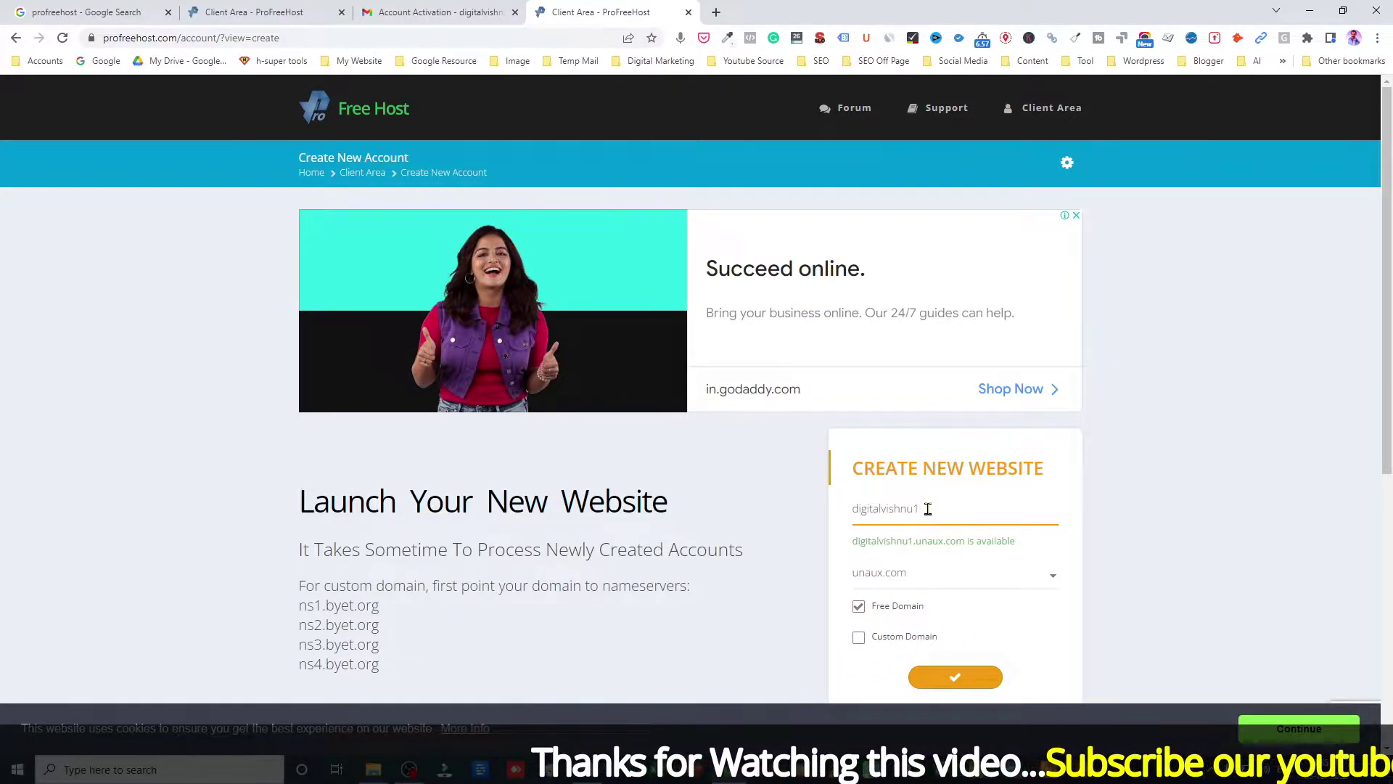
{"action": "left_click", "coordinate": [956, 679]}
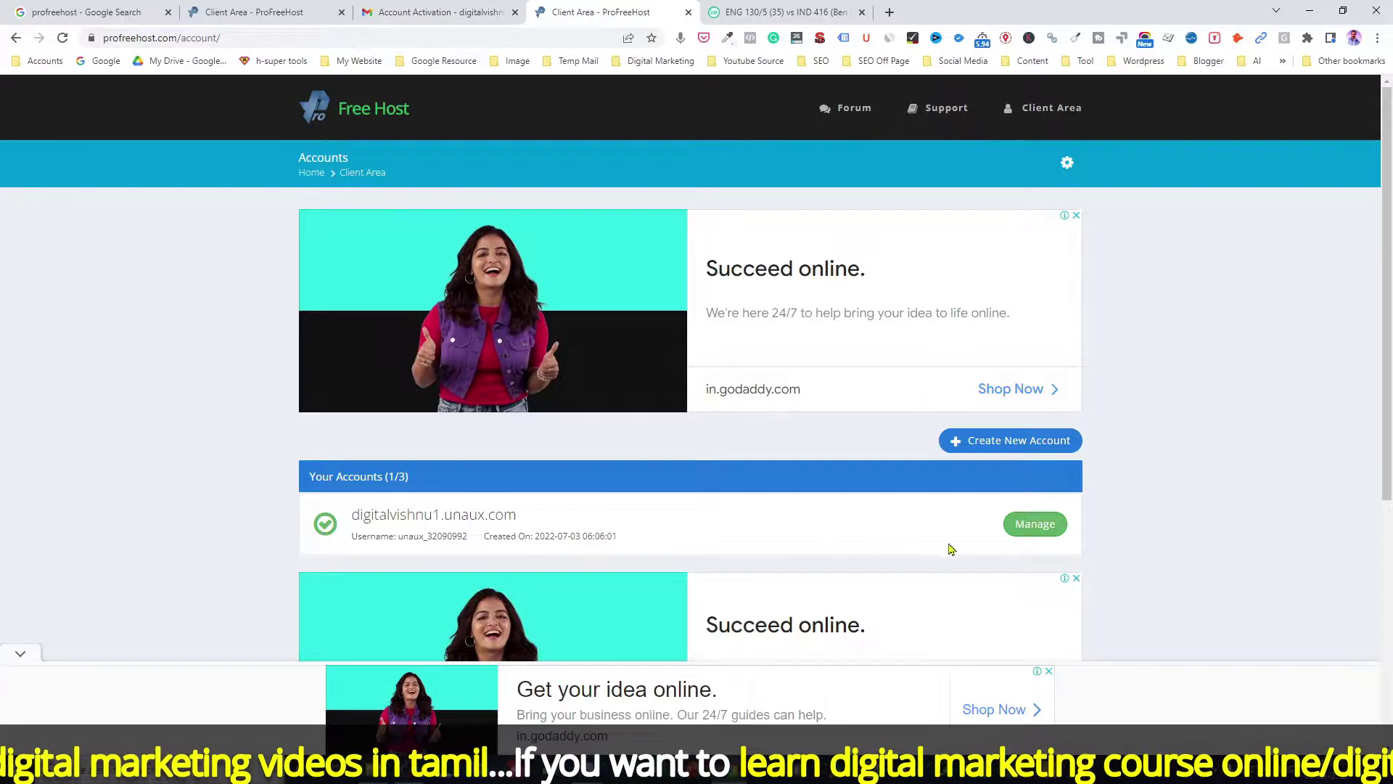
Step: Manage the new unaux.com account and log into its Control Panel despite the warning
{"action": "left_click", "coordinate": [1034, 530]}
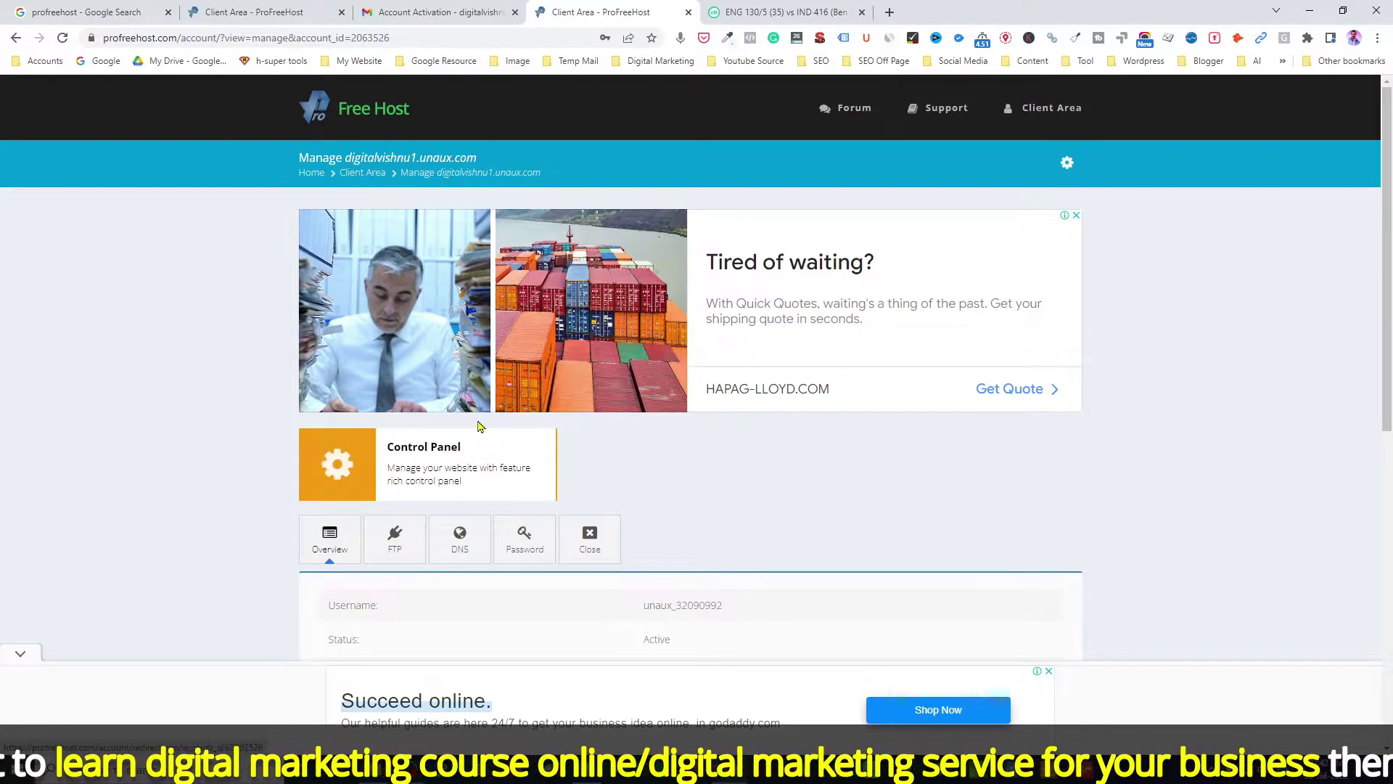
{"action": "left_click", "coordinate": [344, 469]}
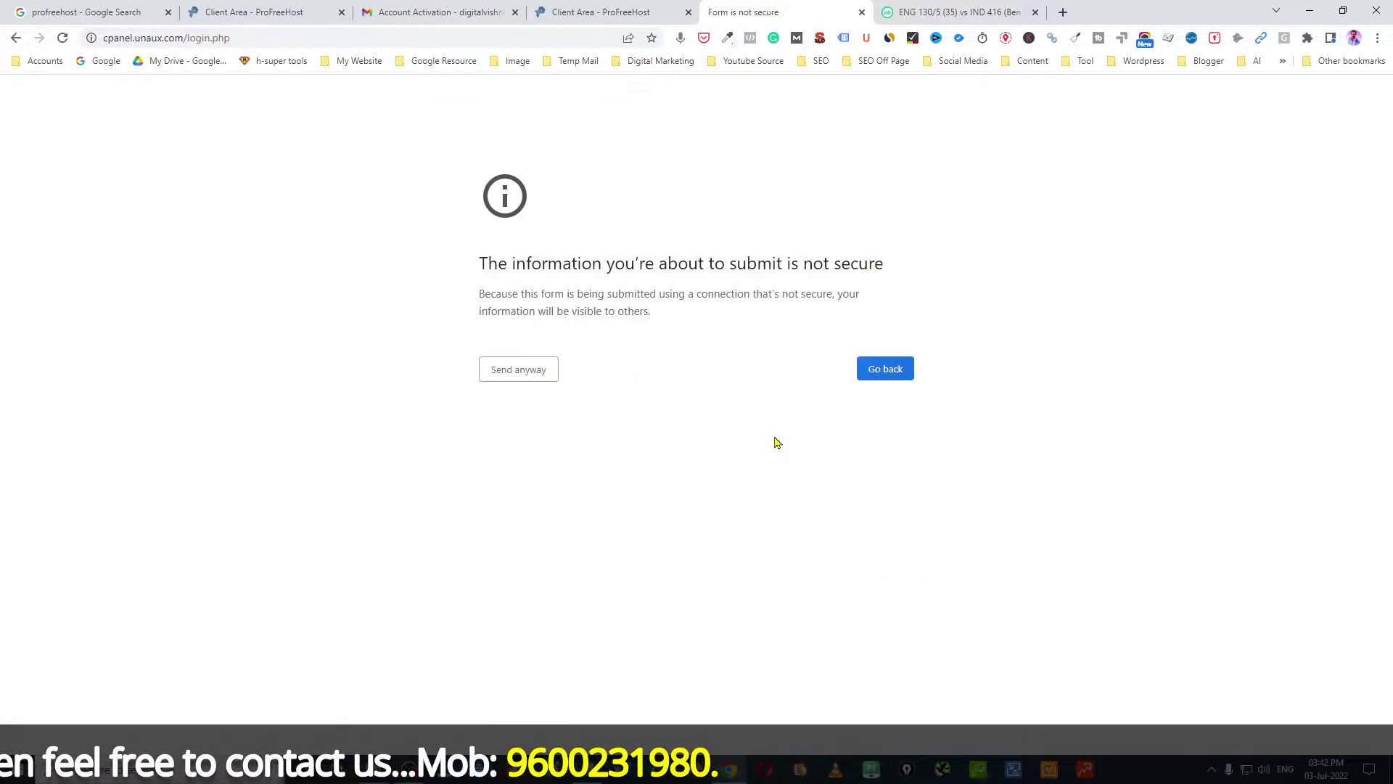
{"action": "left_click", "coordinate": [518, 379]}
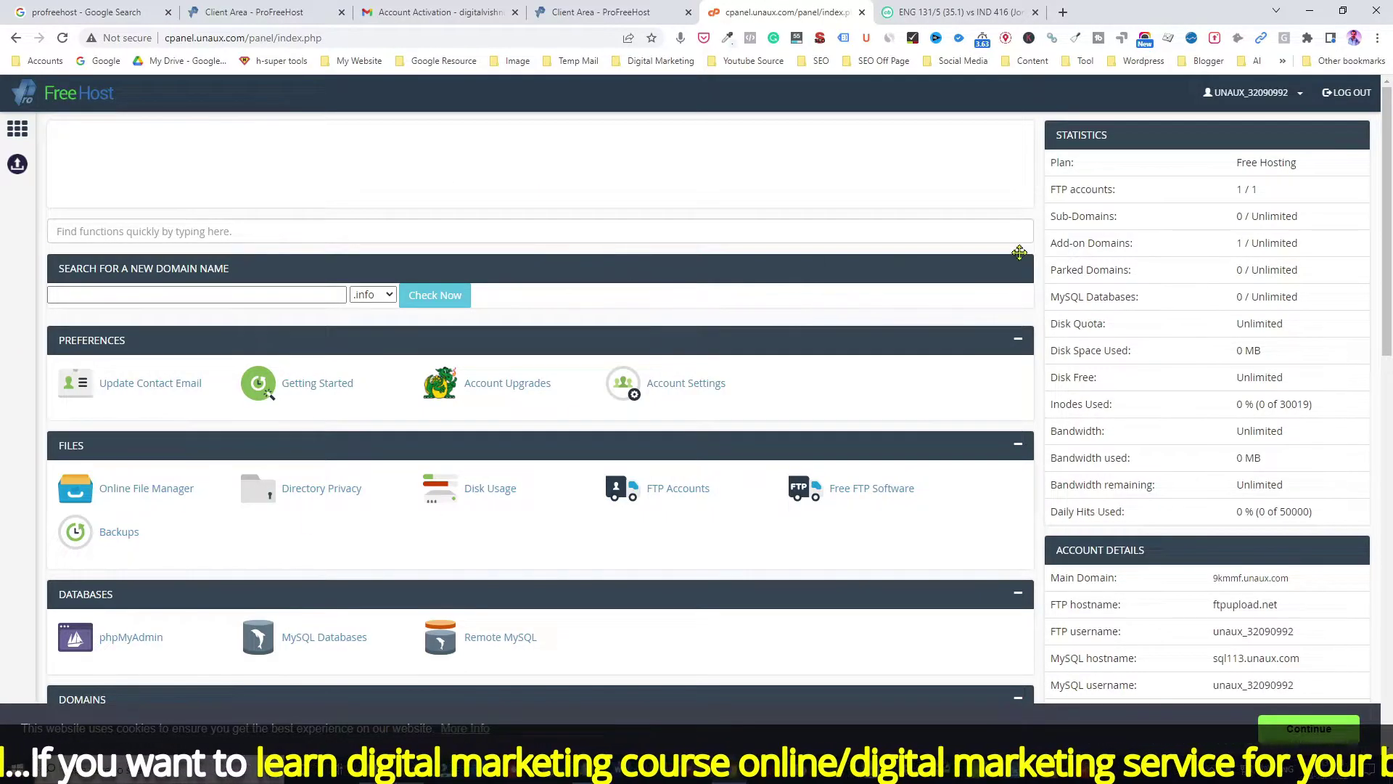
Step: Launch the Softaculous Apps Installer from the control panel's Software section
{"action": "scroll", "coordinate": [81, 265], "scroll_direction": "down", "scroll_amount": 1}
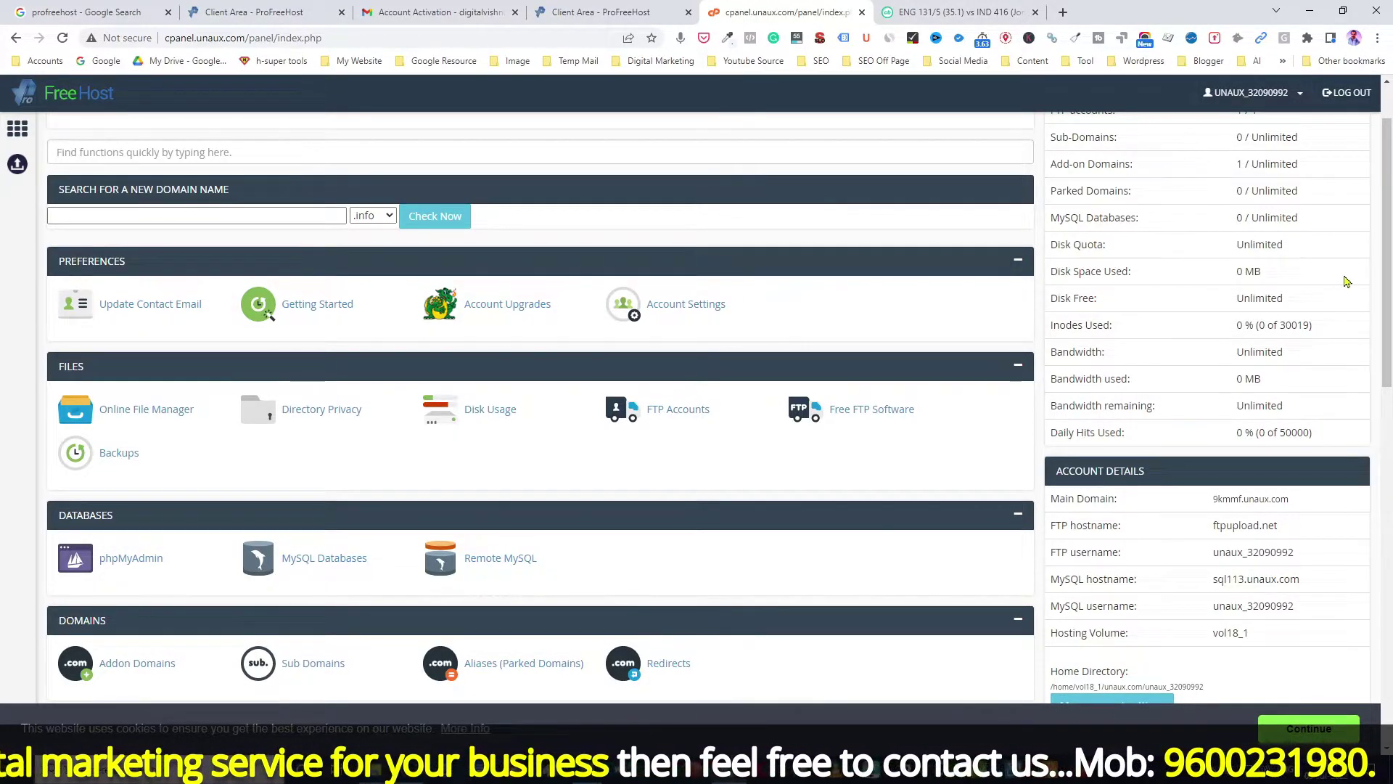
{"action": "left_click_drag", "start_coordinate": [1386, 283], "coordinate": [1391, 406]}
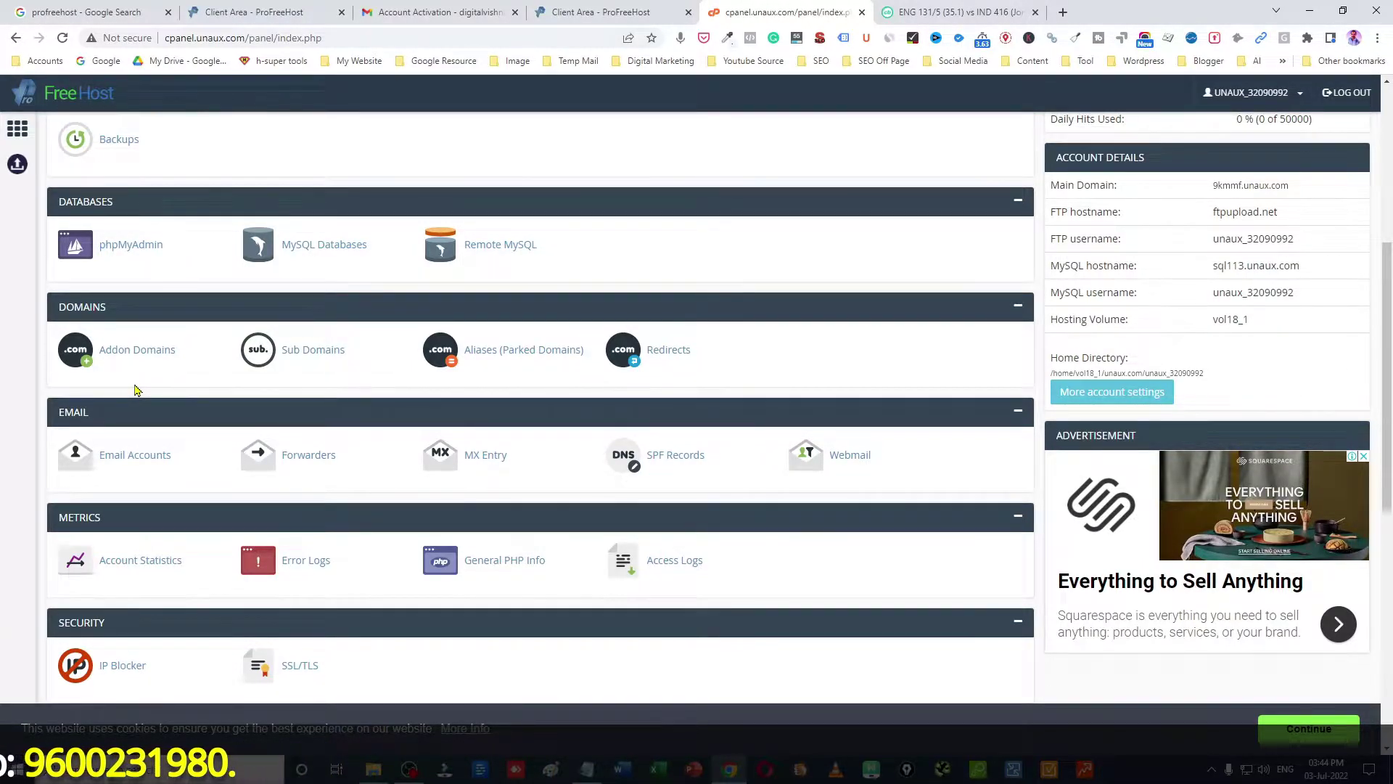
{"action": "scroll", "coordinate": [135, 389], "scroll_direction": "down", "scroll_amount": 2}
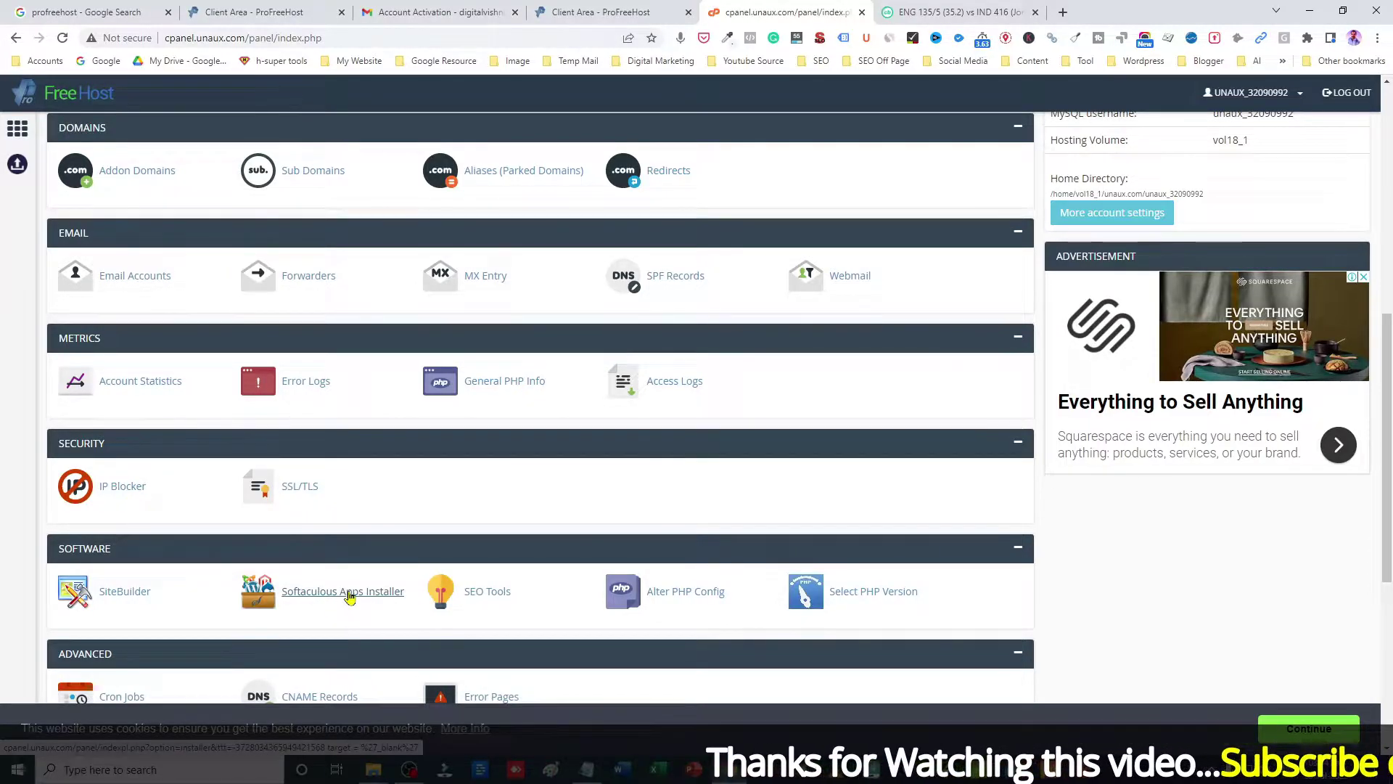
{"action": "left_click", "coordinate": [348, 594]}
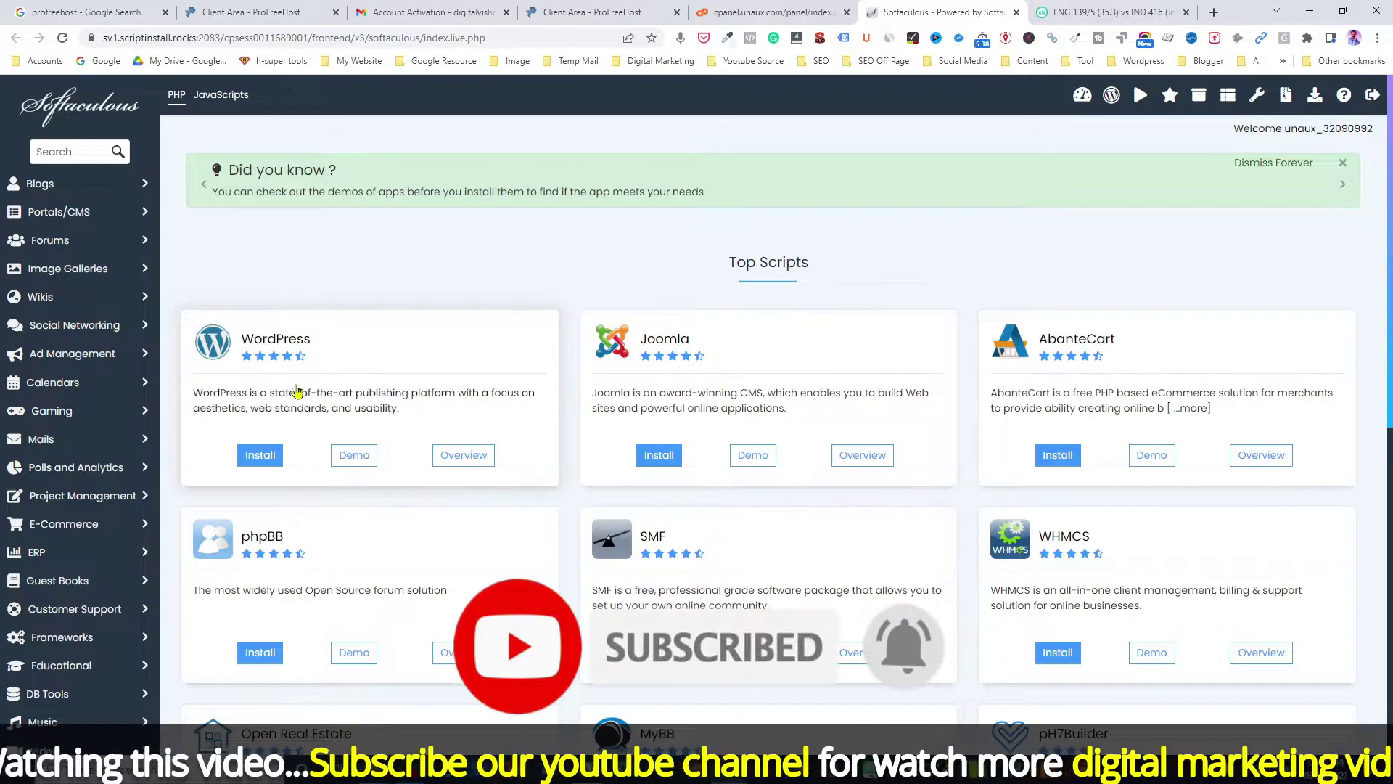
Step: Start a WordPress install in Softaculous, keeping version 6.0
{"action": "left_click", "coordinate": [272, 470]}
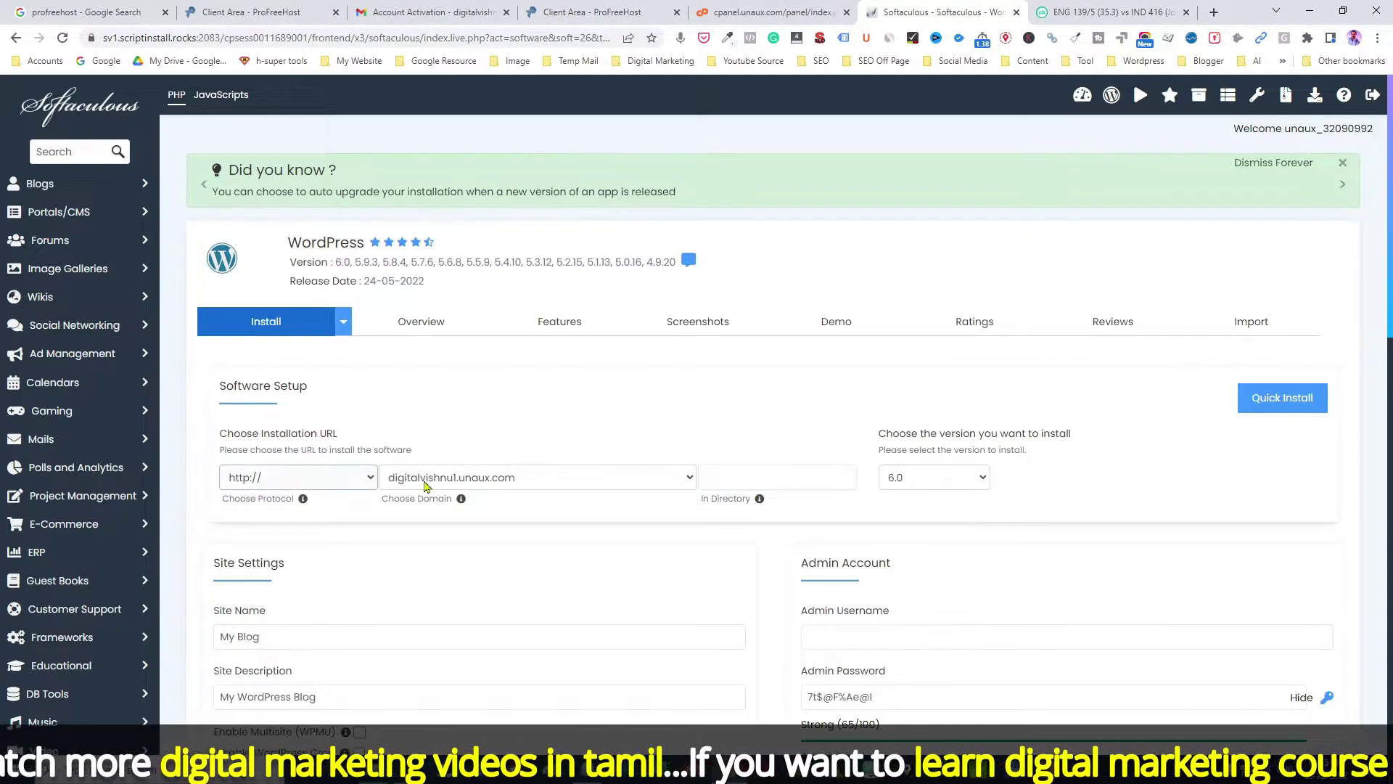
{"action": "scroll", "coordinate": [1390, 307], "scroll_direction": "down", "scroll_amount": 2}
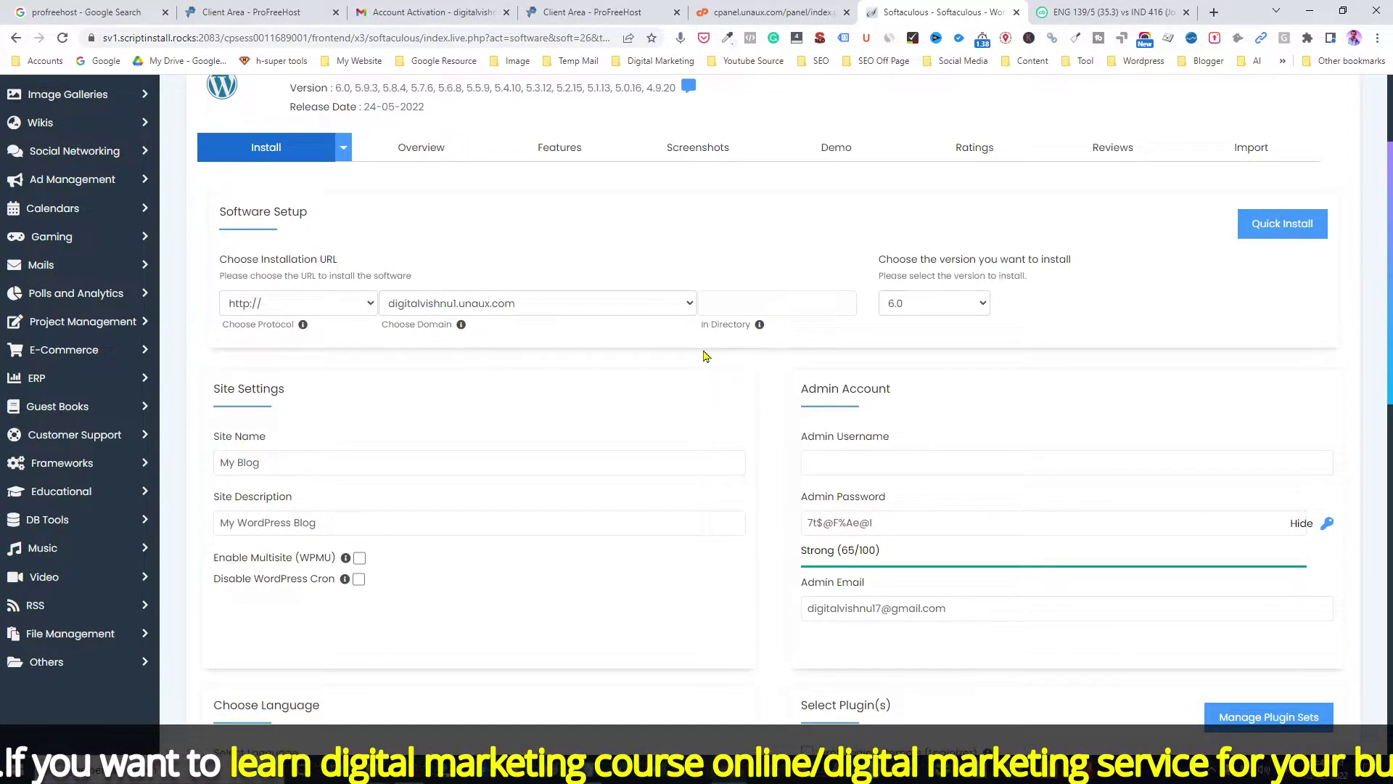
{"action": "left_click", "coordinate": [892, 311]}
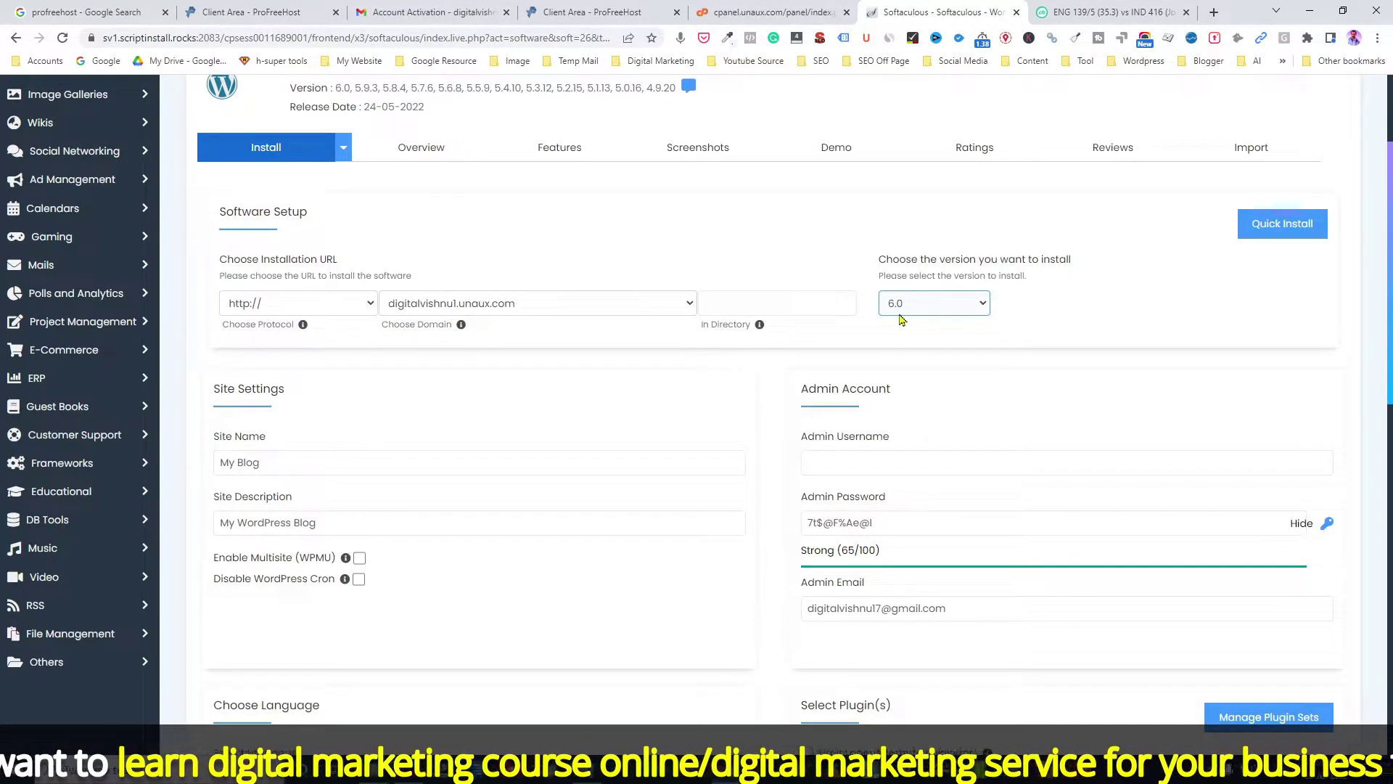
{"action": "left_click", "coordinate": [966, 312]}
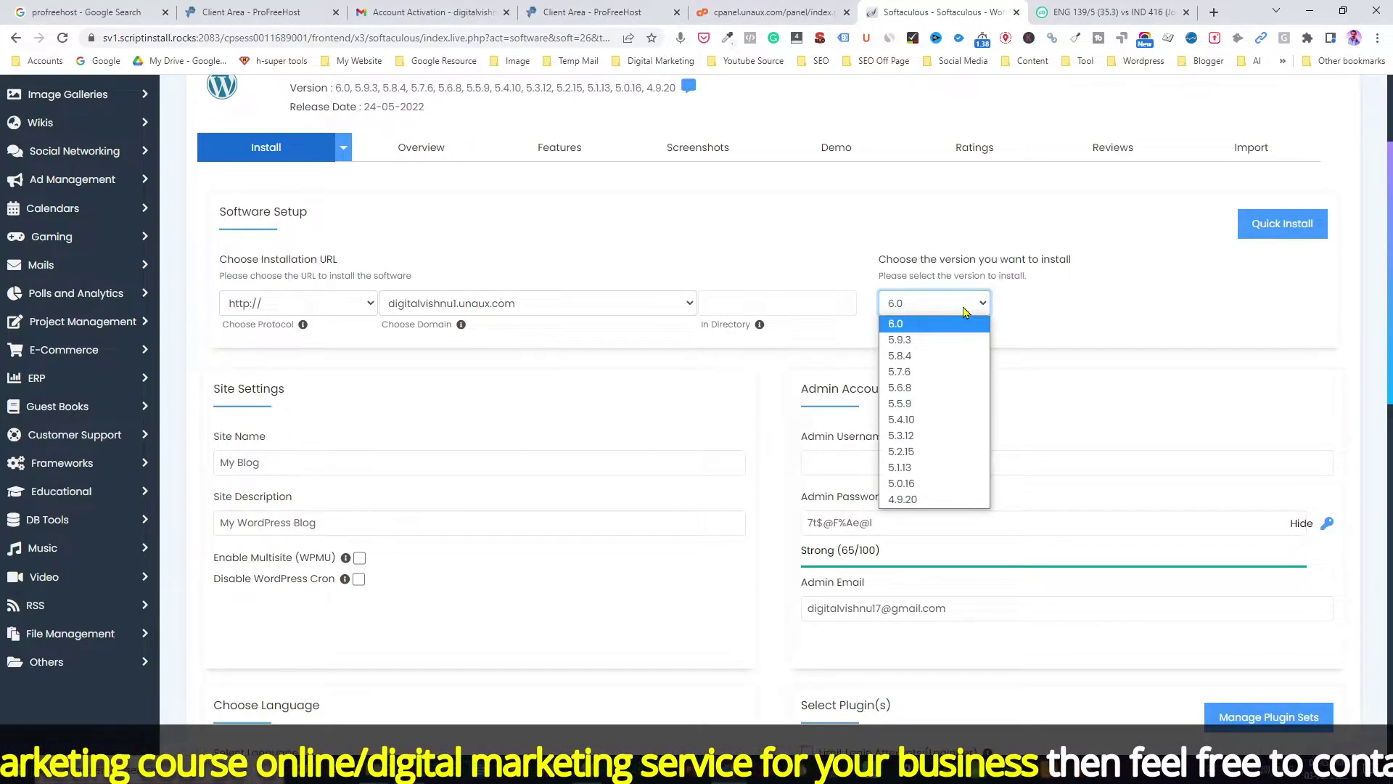
{"action": "left_click", "coordinate": [965, 324]}
Step: Replace the 'My Blog' site name with 'Free Digital Marketing Course Training in Coimbatore'
{"action": "left_click", "coordinate": [233, 462]}
{"action": "left_click_drag", "start_coordinate": [262, 462], "coordinate": [157, 468]}
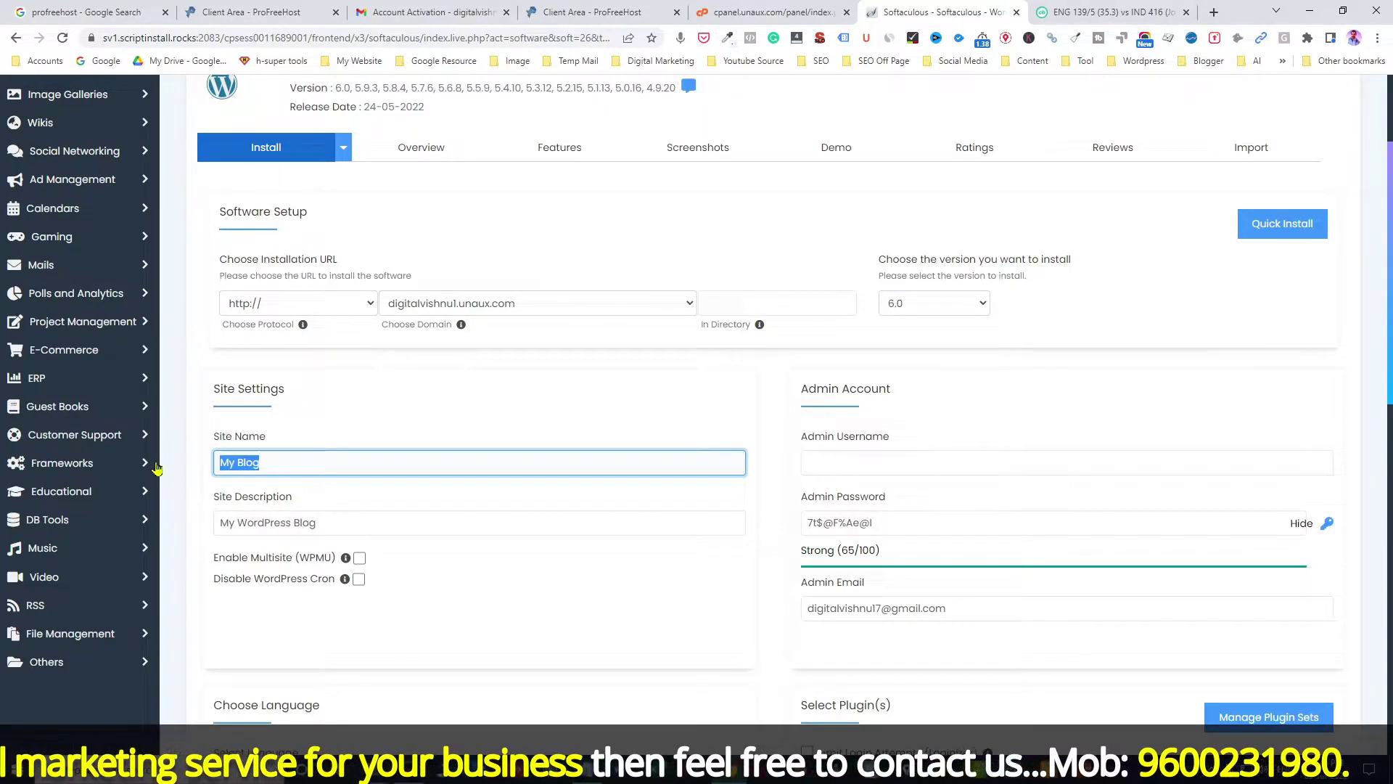
{"action": "type", "text": "Free Digital Marketing Course Traui"}
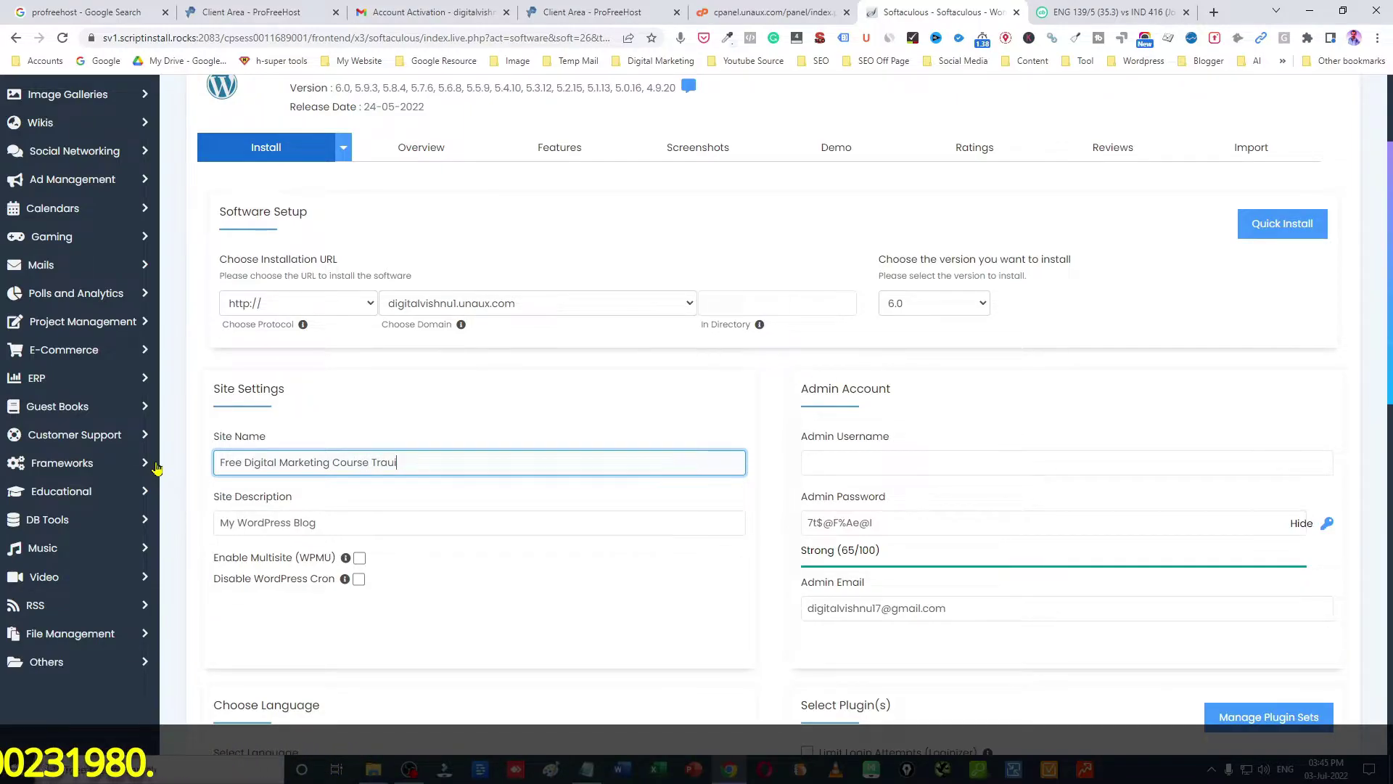
{"action": "key", "text": "BackSpace"}
{"action": "key", "text": "BackSpace"}
{"action": "type", "text": "ining in Coimbatore"}
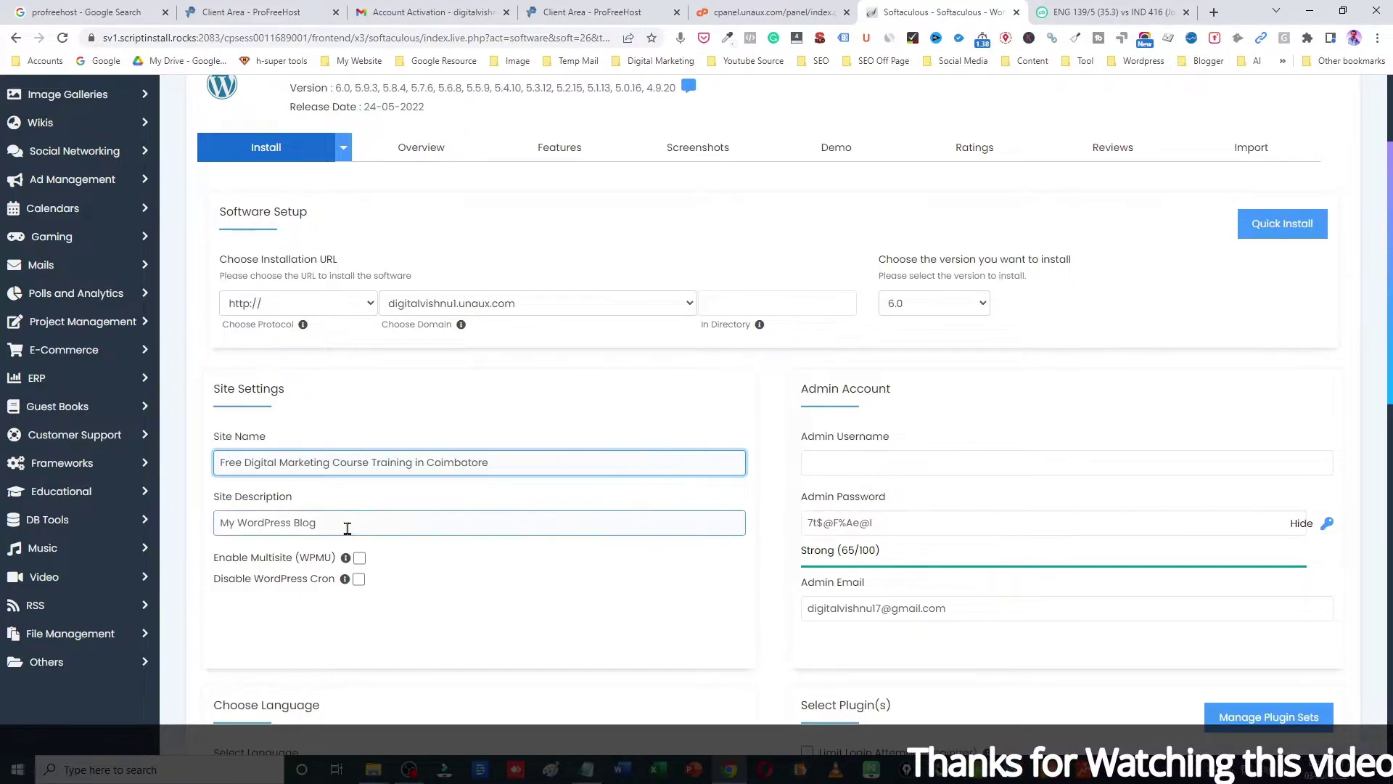
Step: Enter the course description in the Site Description field
{"action": "key", "text": "Tab"}
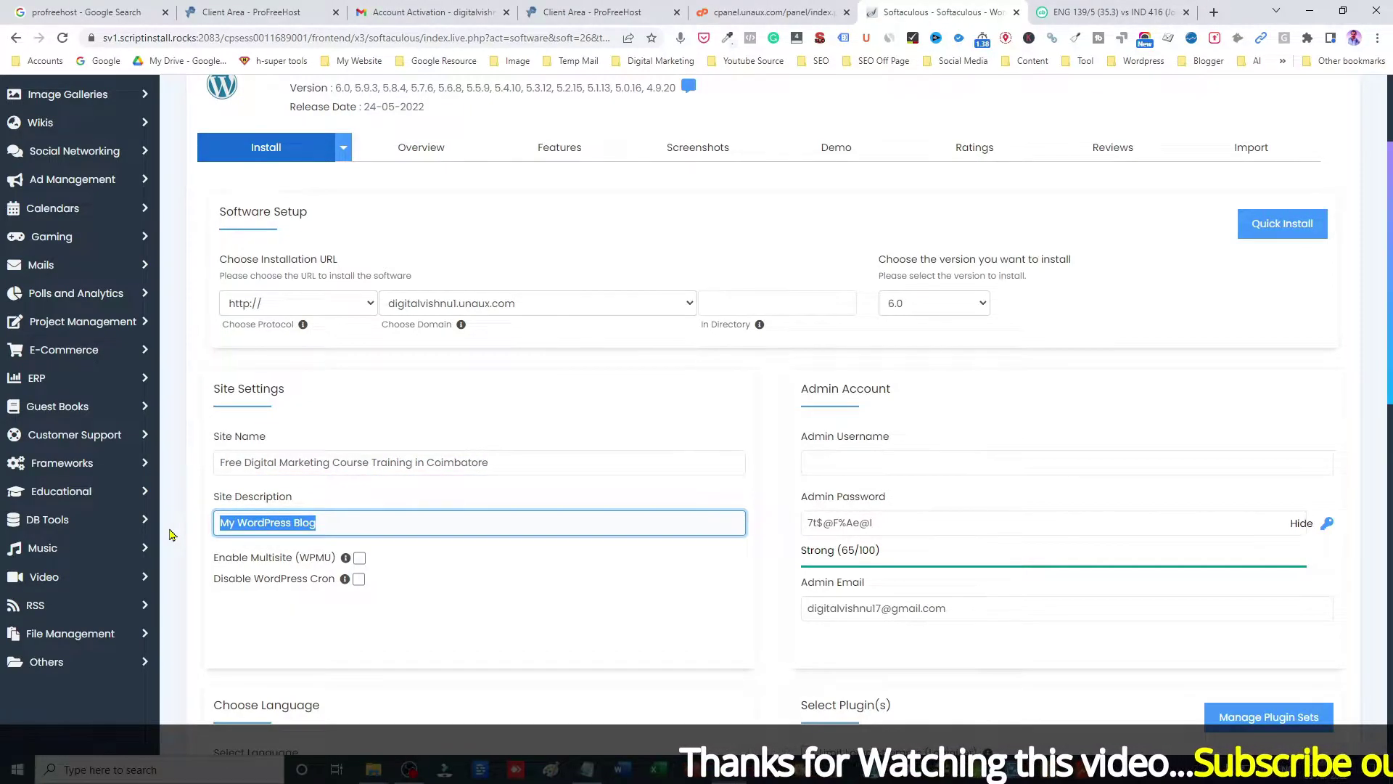
{"action": "type", "text": "W"}
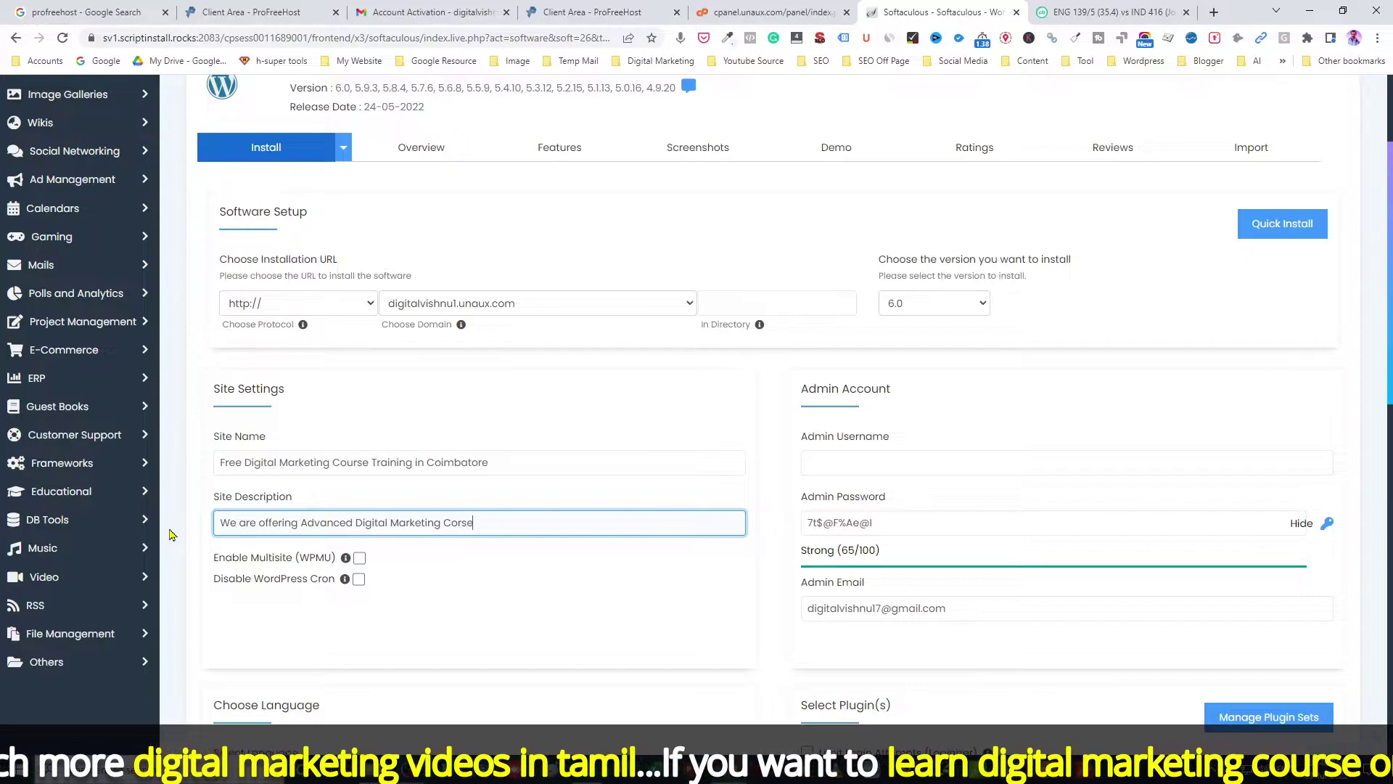
{"action": "key", "text": "BackSpace"}
{"action": "key", "text": "BackSpace"}
{"action": "key", "text": "BackSpace"}
{"action": "key", "text": "BackSpace"}
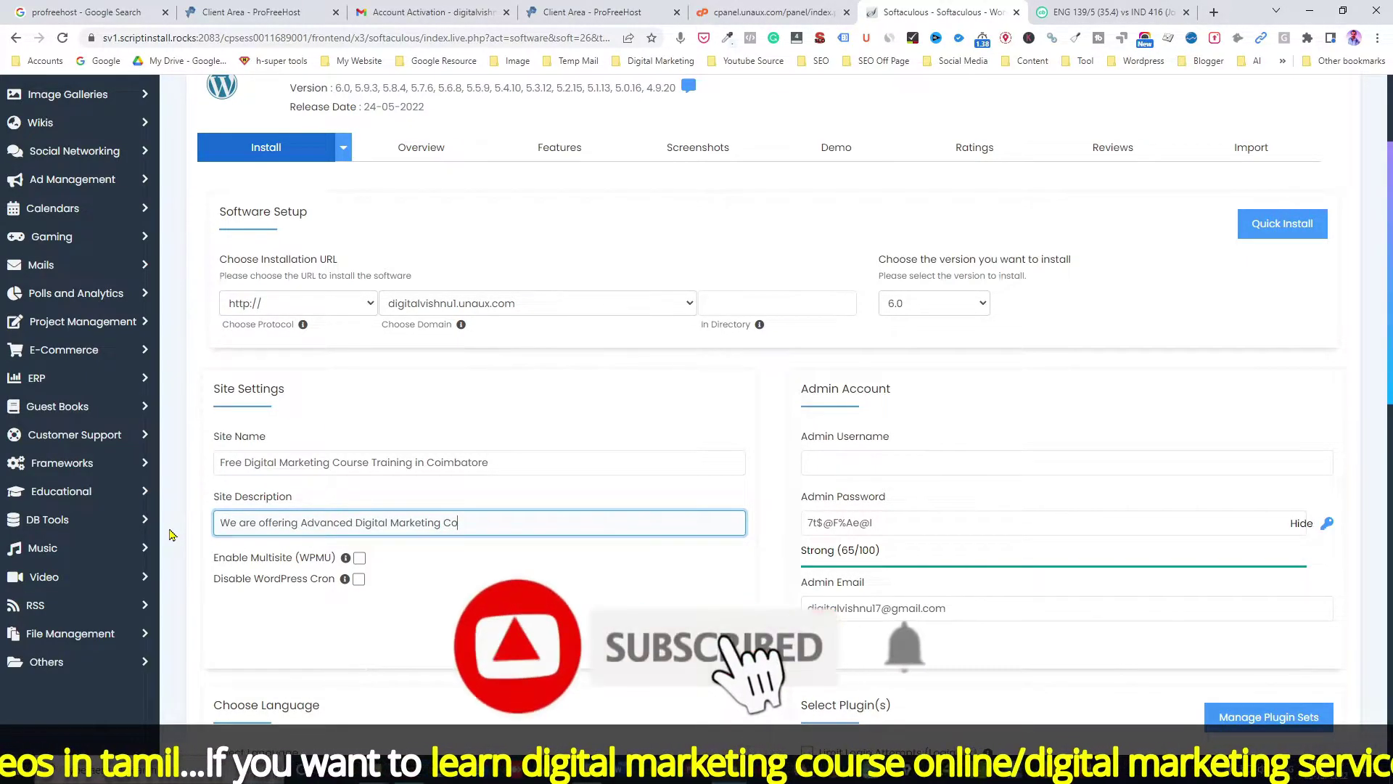
{"action": "type", "text": "urse"}
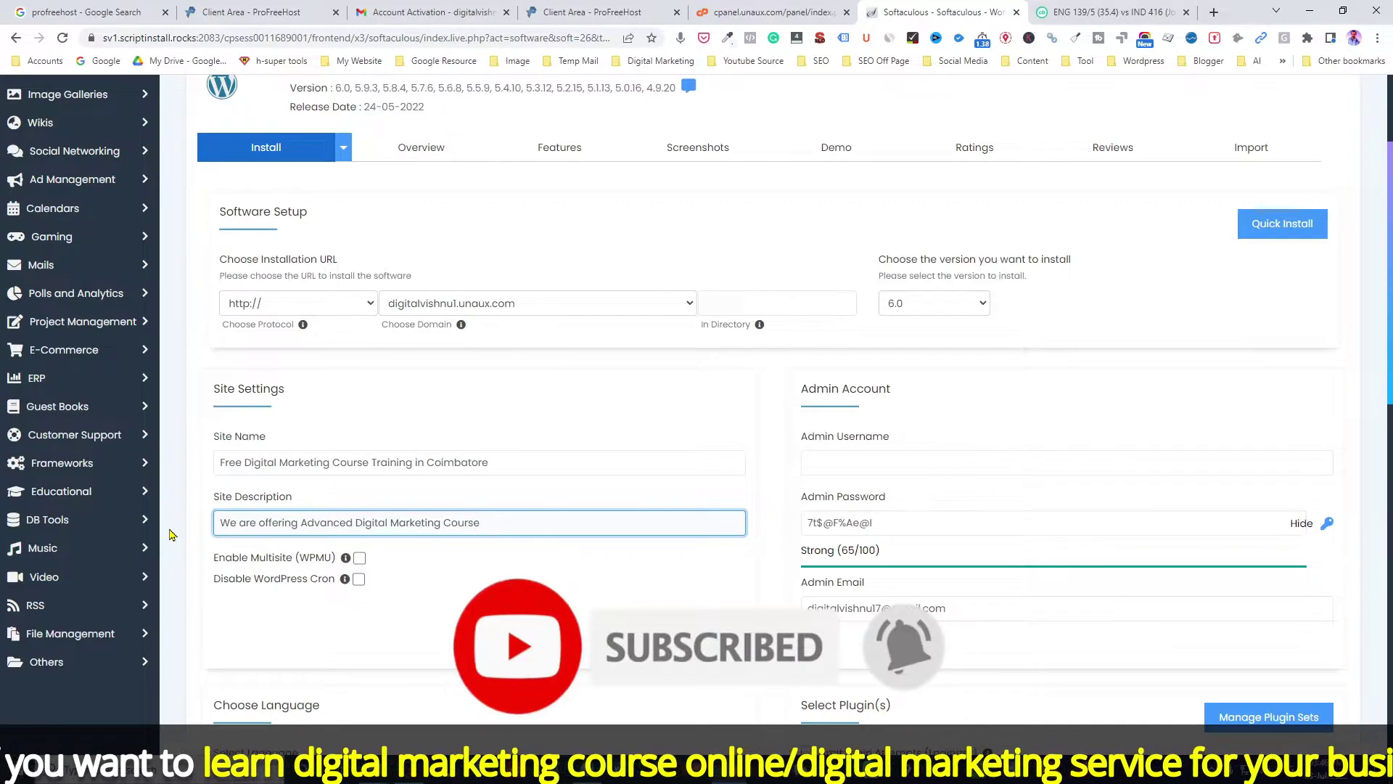
{"action": "type", "text": " to"}
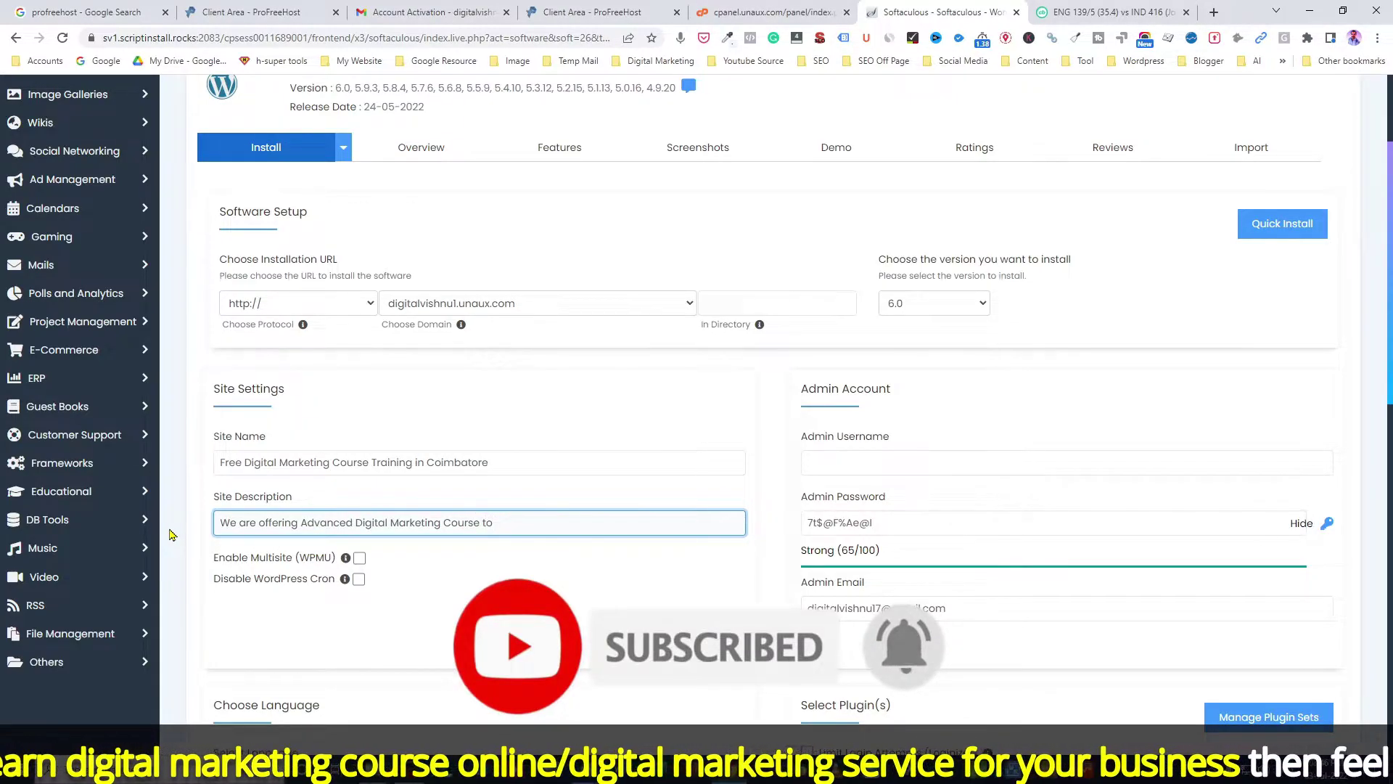
{"action": "type", "text": " College students, Business owners and Jo"}
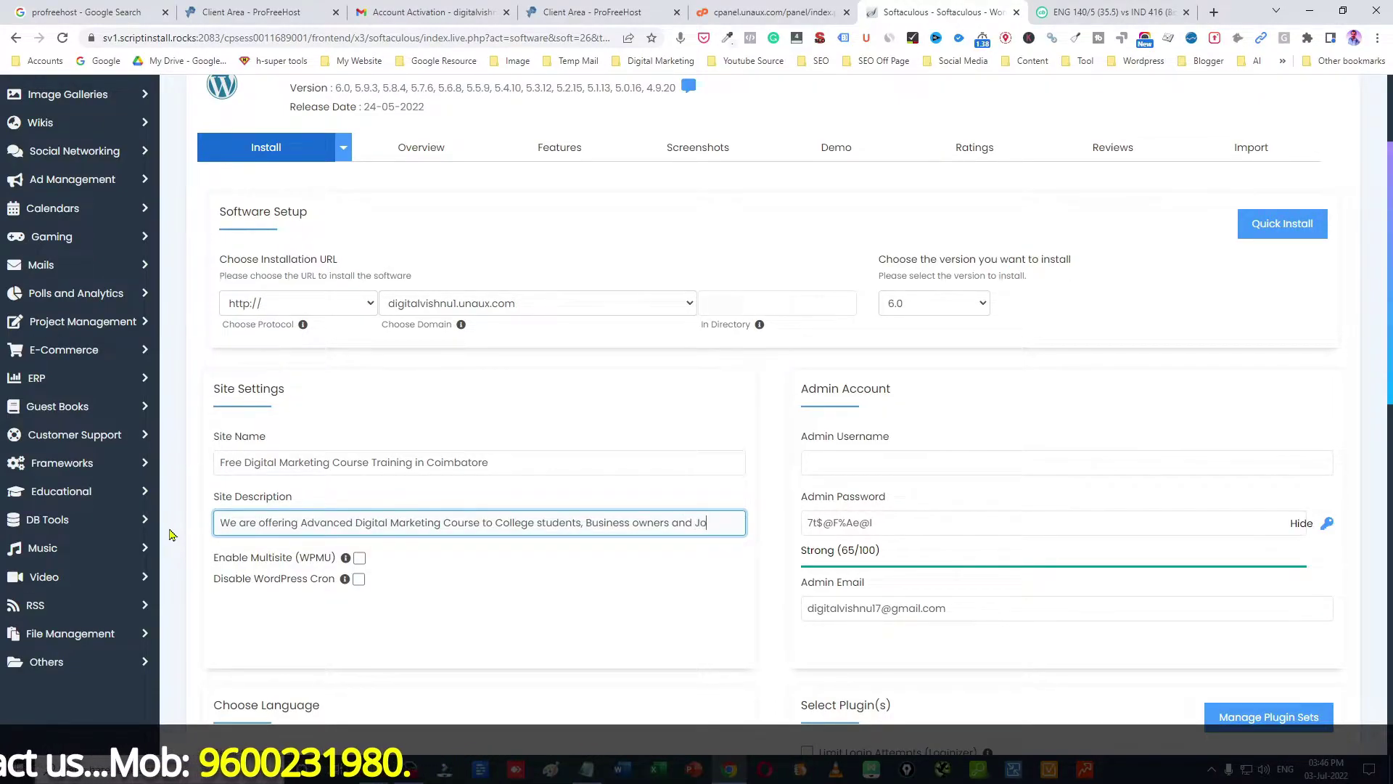
{"action": "type", "text": "kin"}
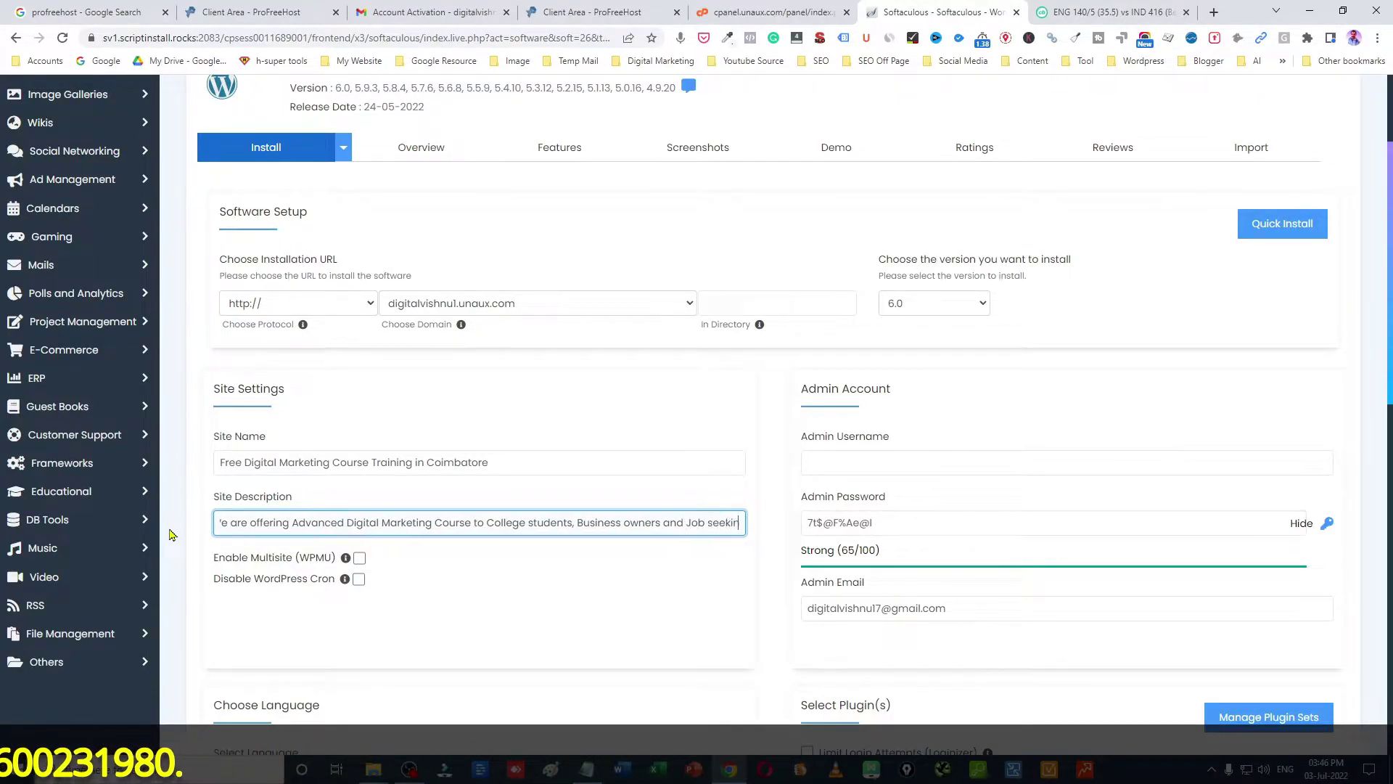
{"action": "type", "text": "g person"}
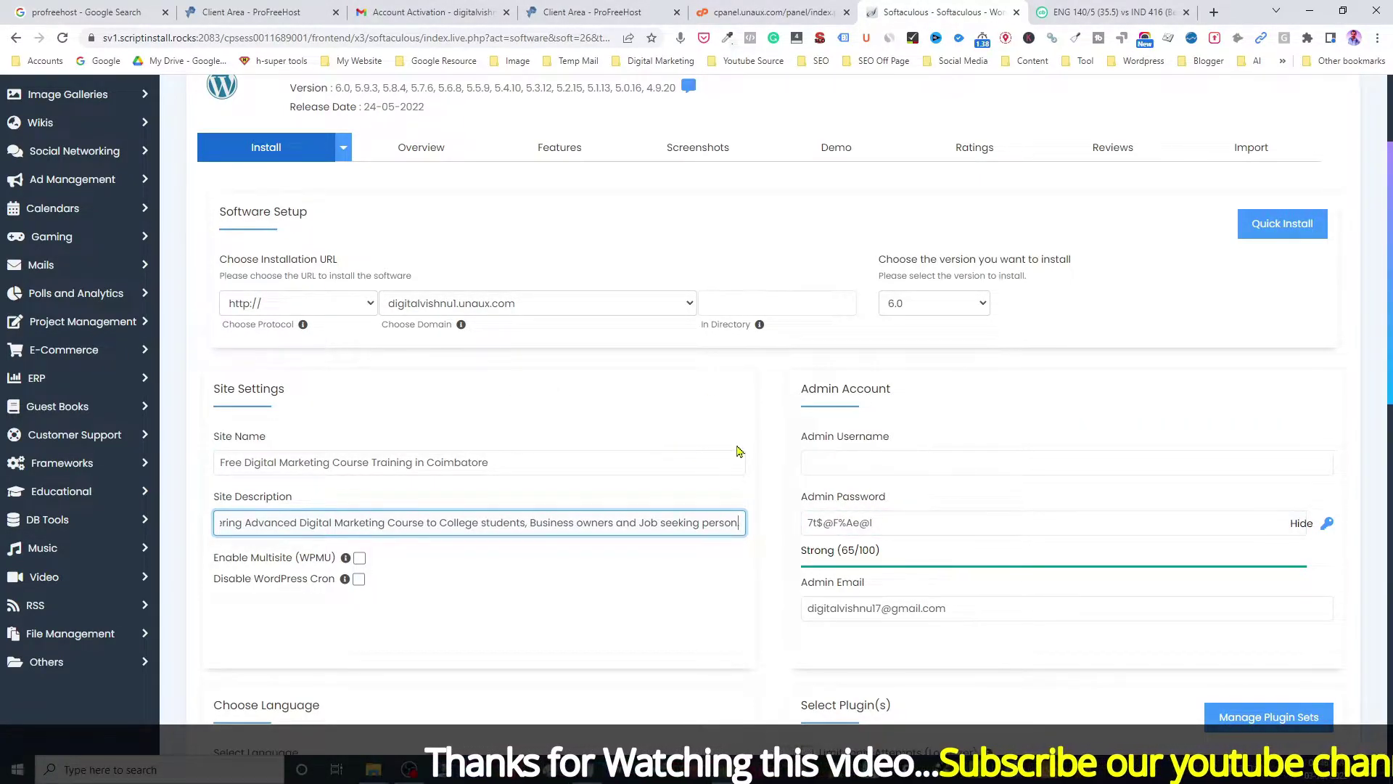
Step: Finish the description with a period and replace the generated admin password with your own
{"action": "type", "text": "."}
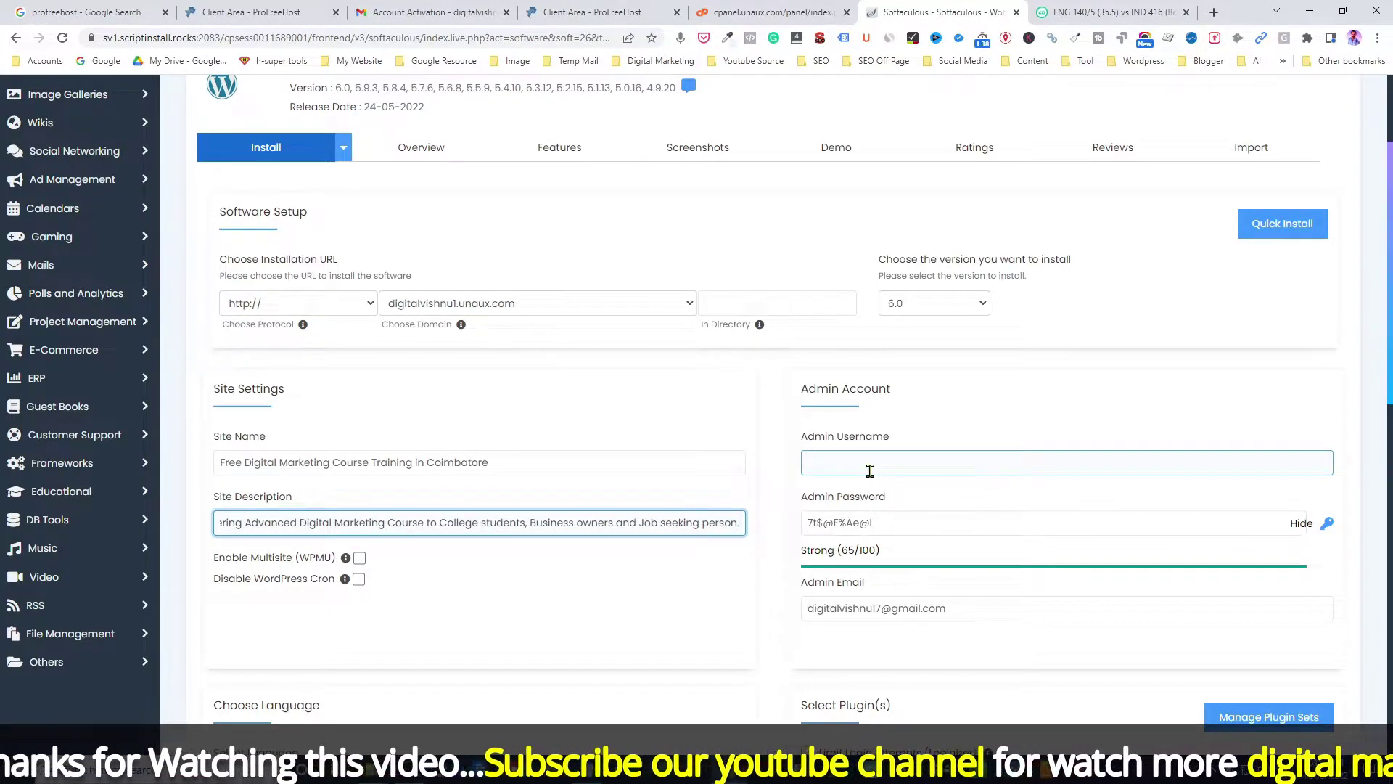
{"action": "left_click", "coordinate": [870, 471]}
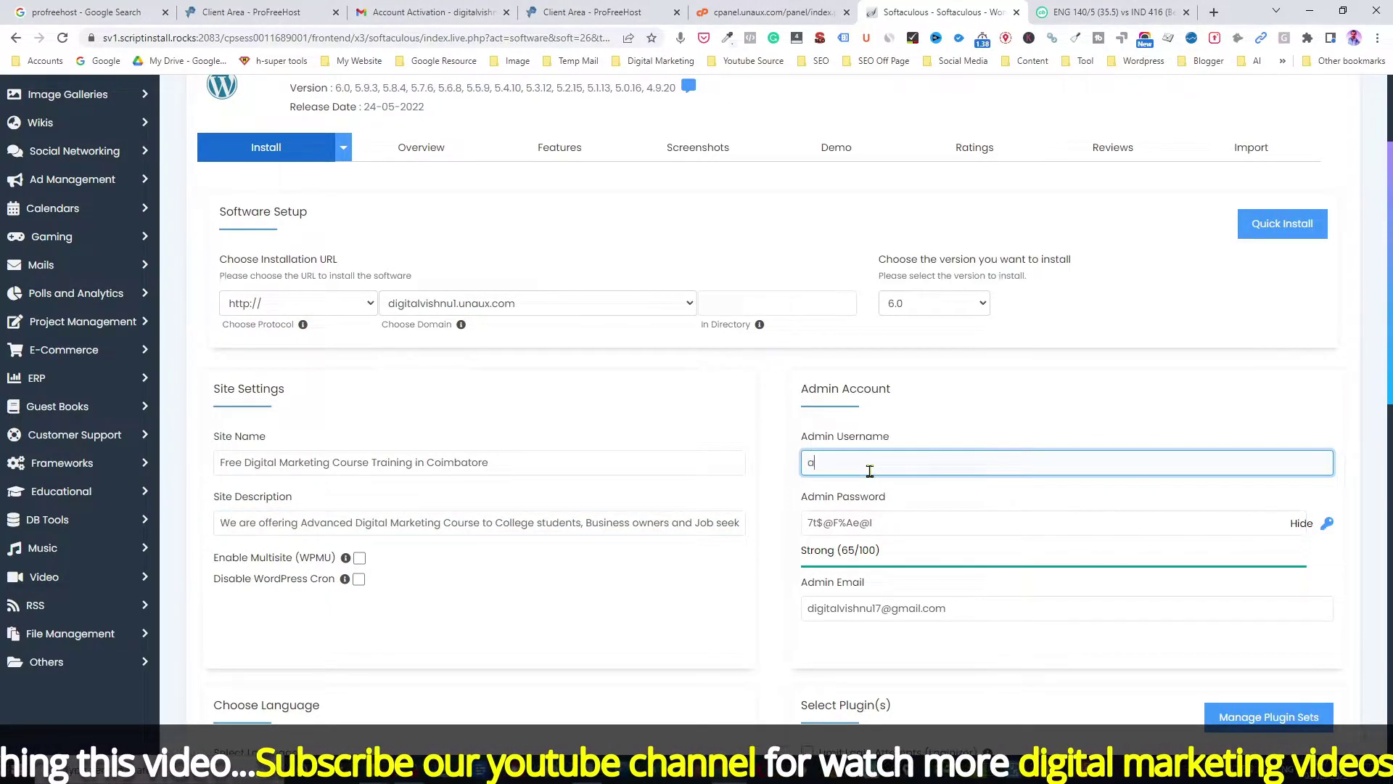
{"action": "left_click_drag", "start_coordinate": [880, 523], "coordinate": [779, 532]}
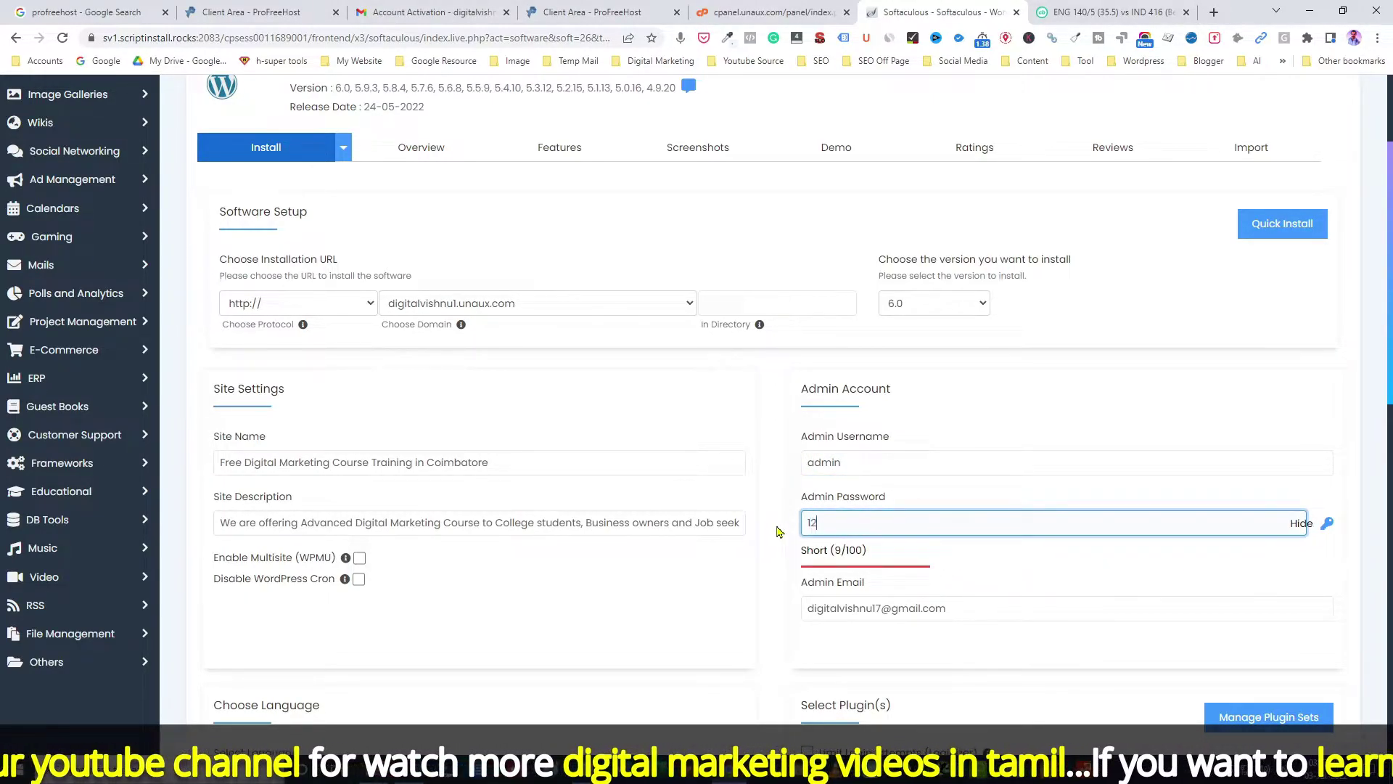
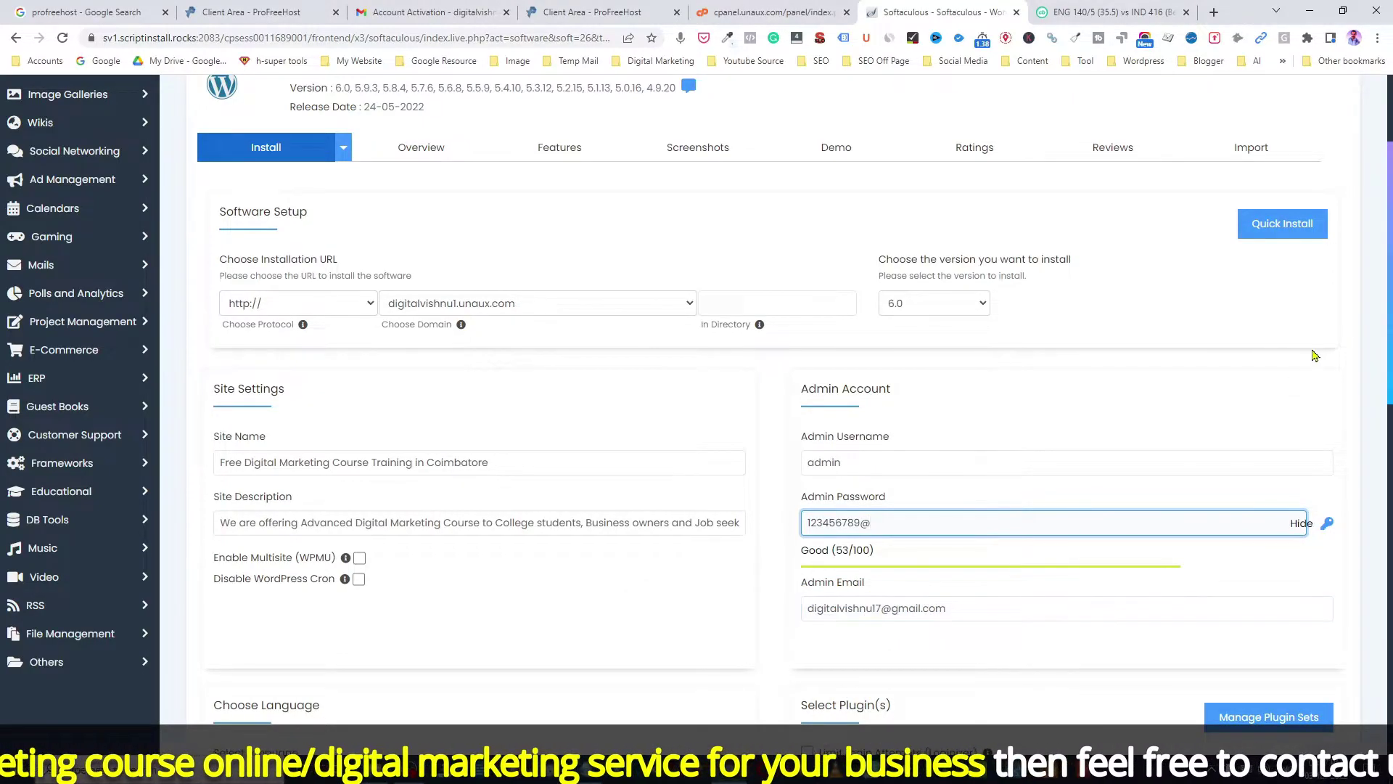
Step: Keep English as the site language and scroll down to the Install button
{"action": "left_click_drag", "start_coordinate": [1391, 276], "coordinate": [1391, 444]}
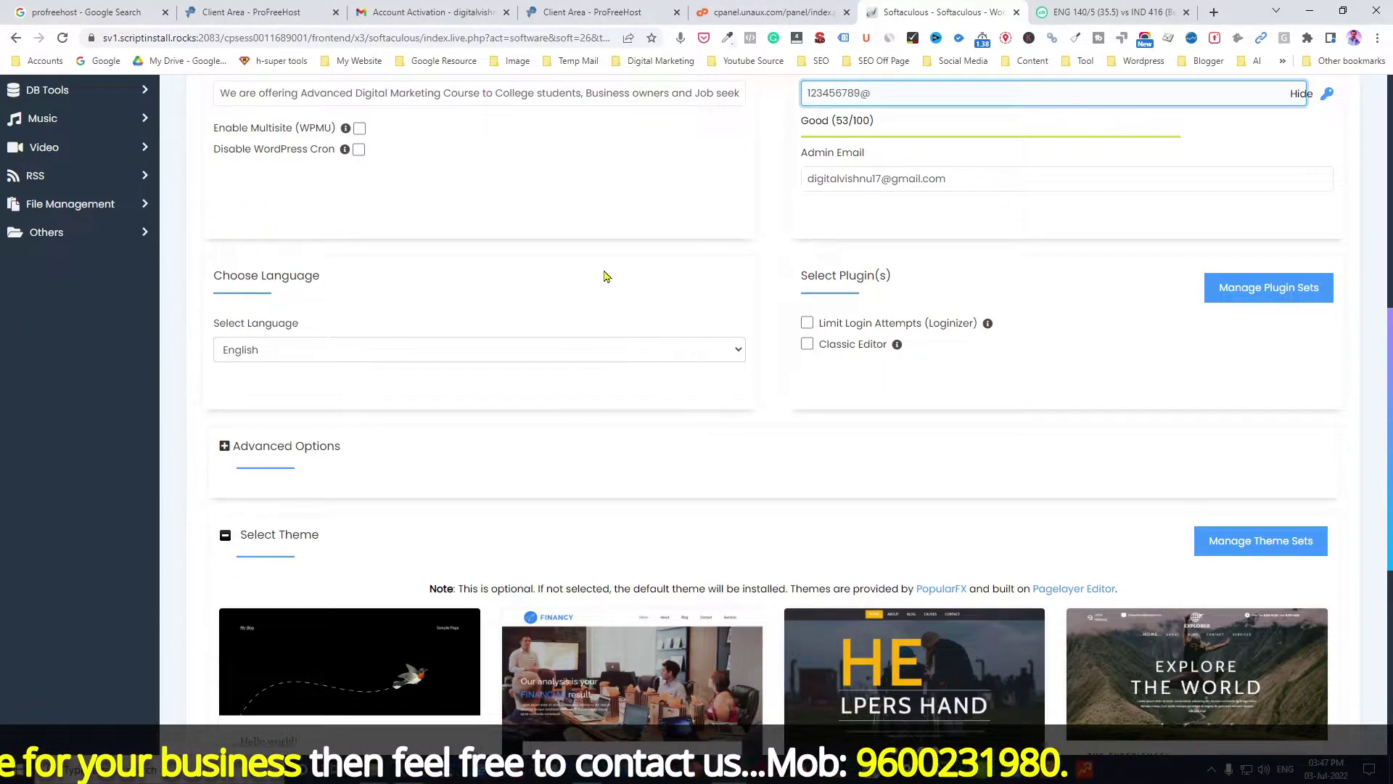
{"action": "left_click", "coordinate": [289, 352]}
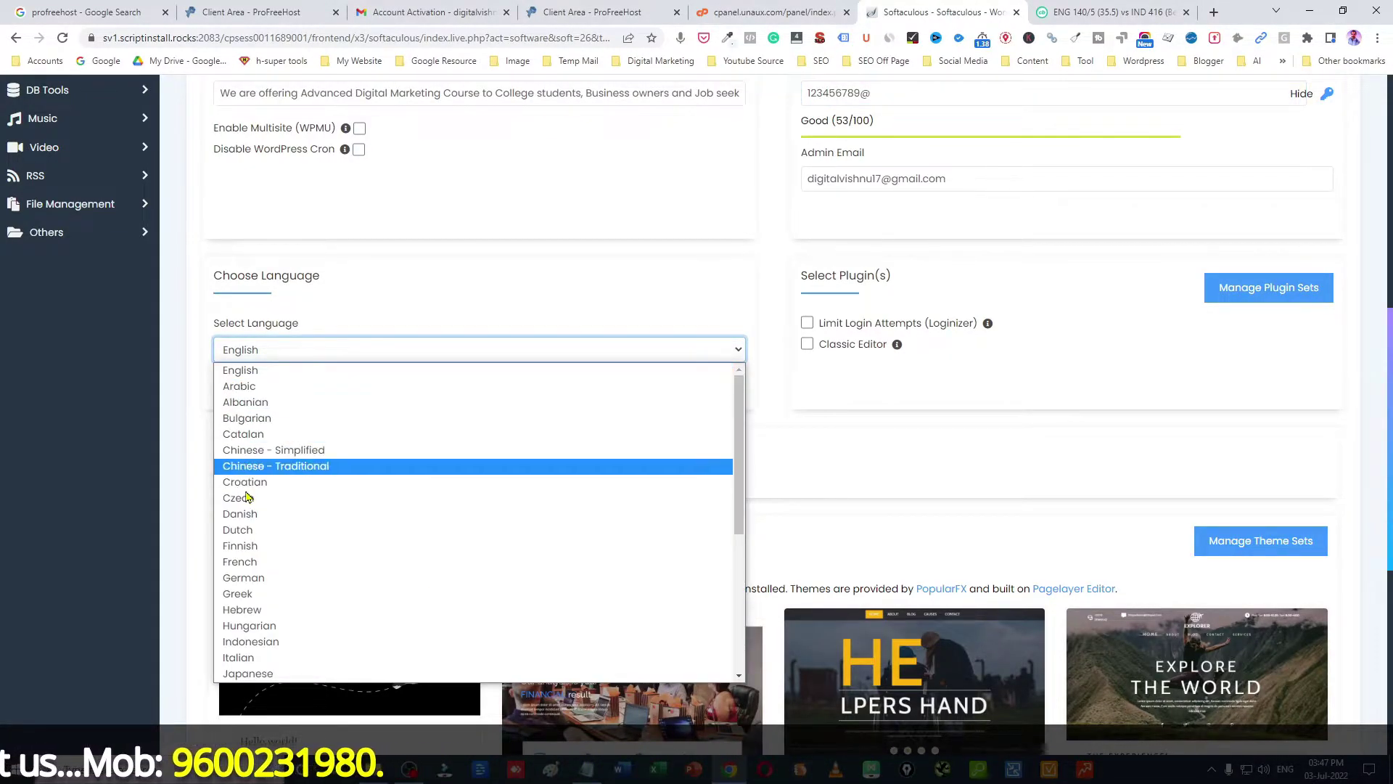
{"action": "left_click", "coordinate": [479, 268]}
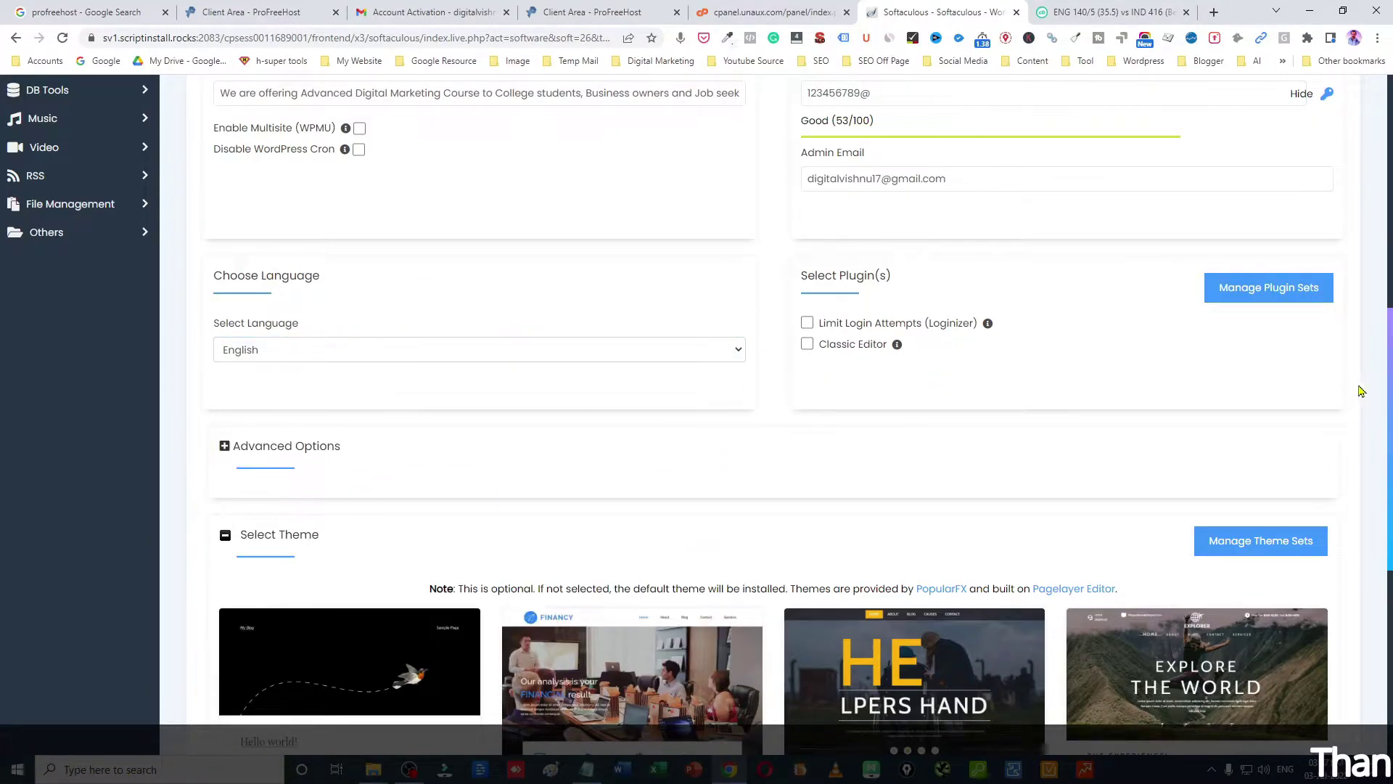
{"action": "left_click_drag", "start_coordinate": [1390, 387], "coordinate": [1390, 473]}
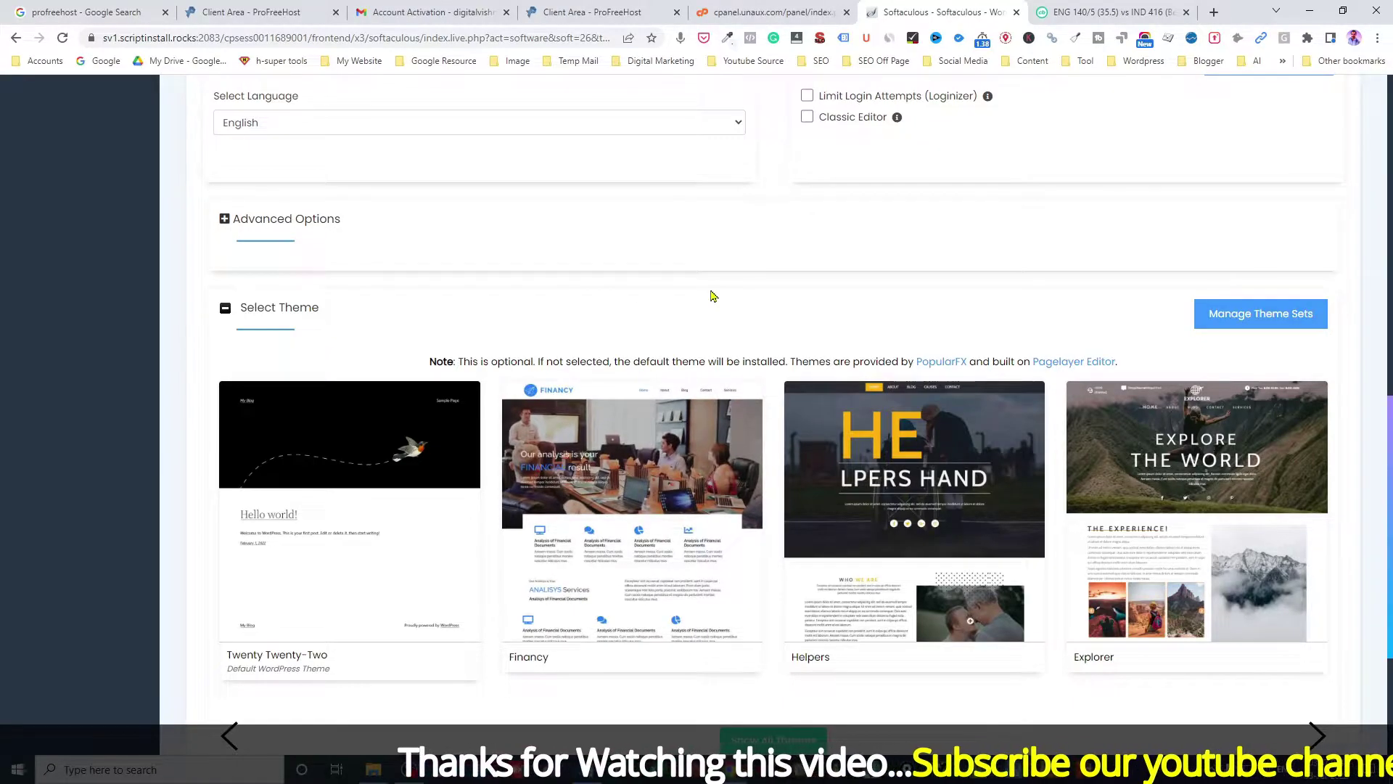
{"action": "scroll", "coordinate": [763, 475], "scroll_direction": "down", "scroll_amount": 3}
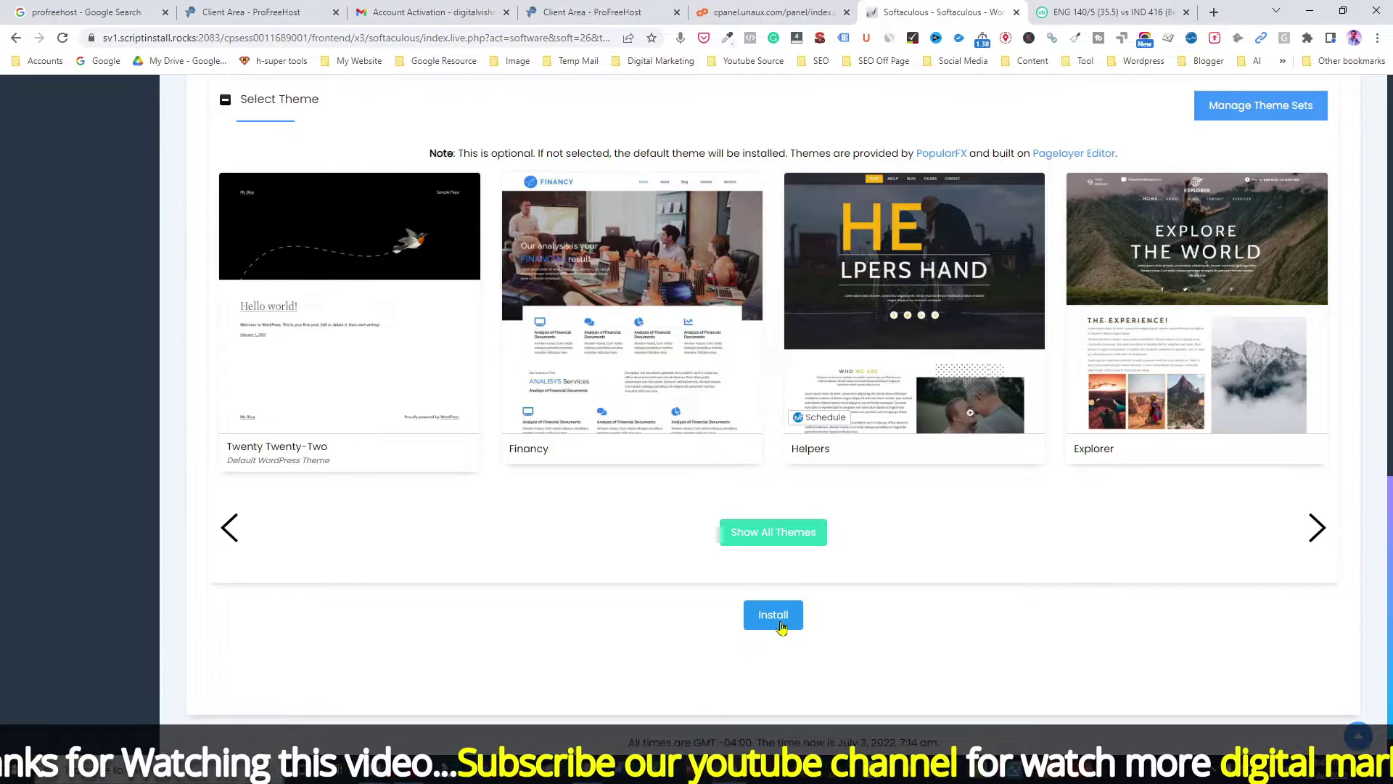
Step: Install WordPress and review the success message with the site and wp-admin URLs
{"action": "left_click", "coordinate": [784, 616]}
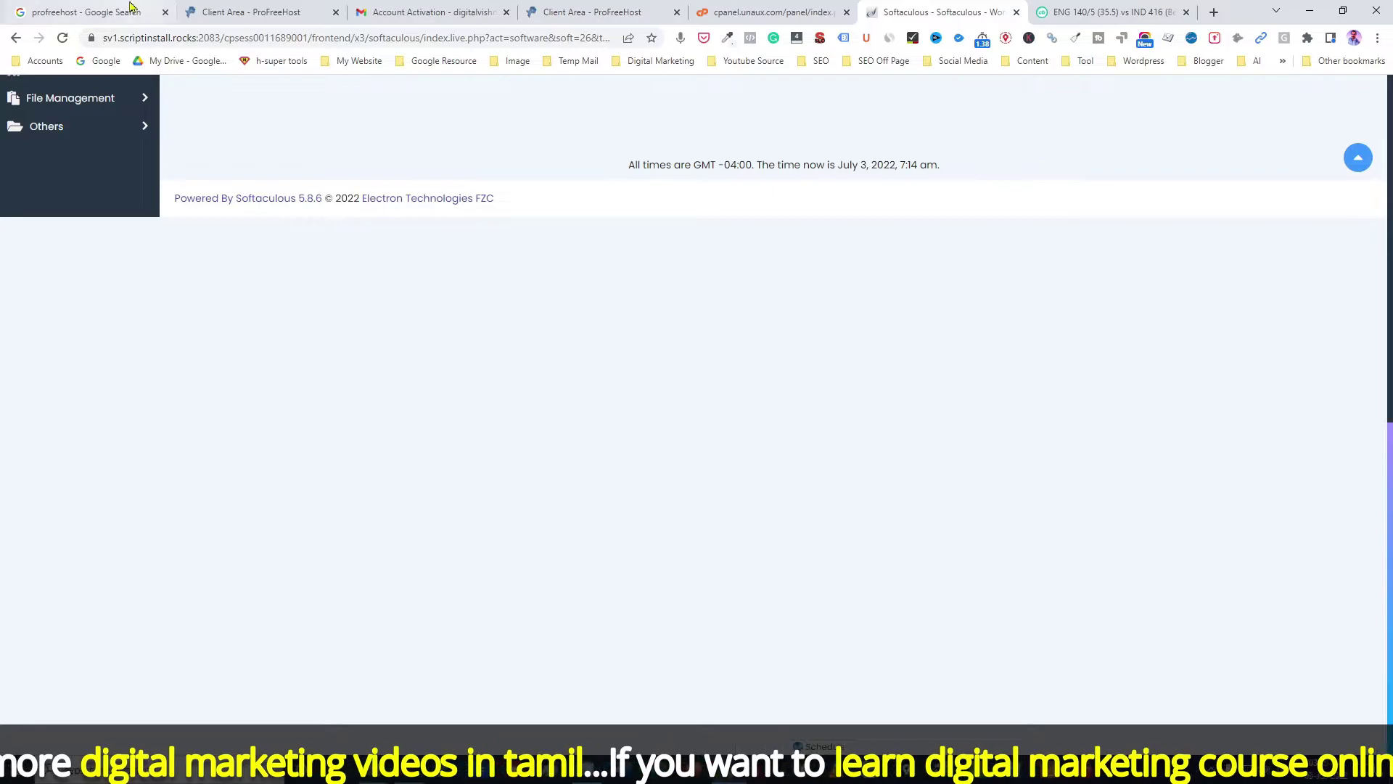
{"action": "scroll", "coordinate": [1370, 538], "scroll_direction": "up", "scroll_amount": 7}
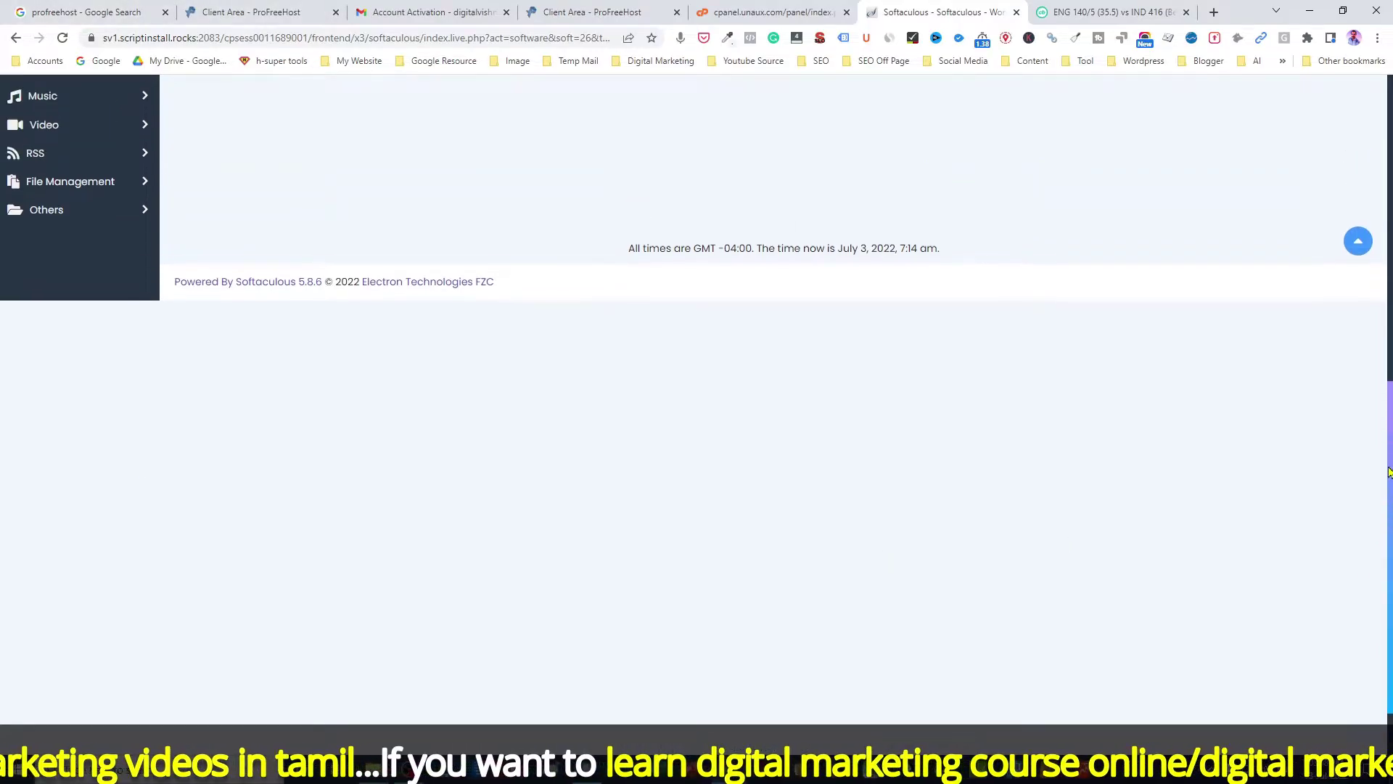
{"action": "scroll", "coordinate": [1379, 247], "scroll_direction": "up", "scroll_amount": 2}
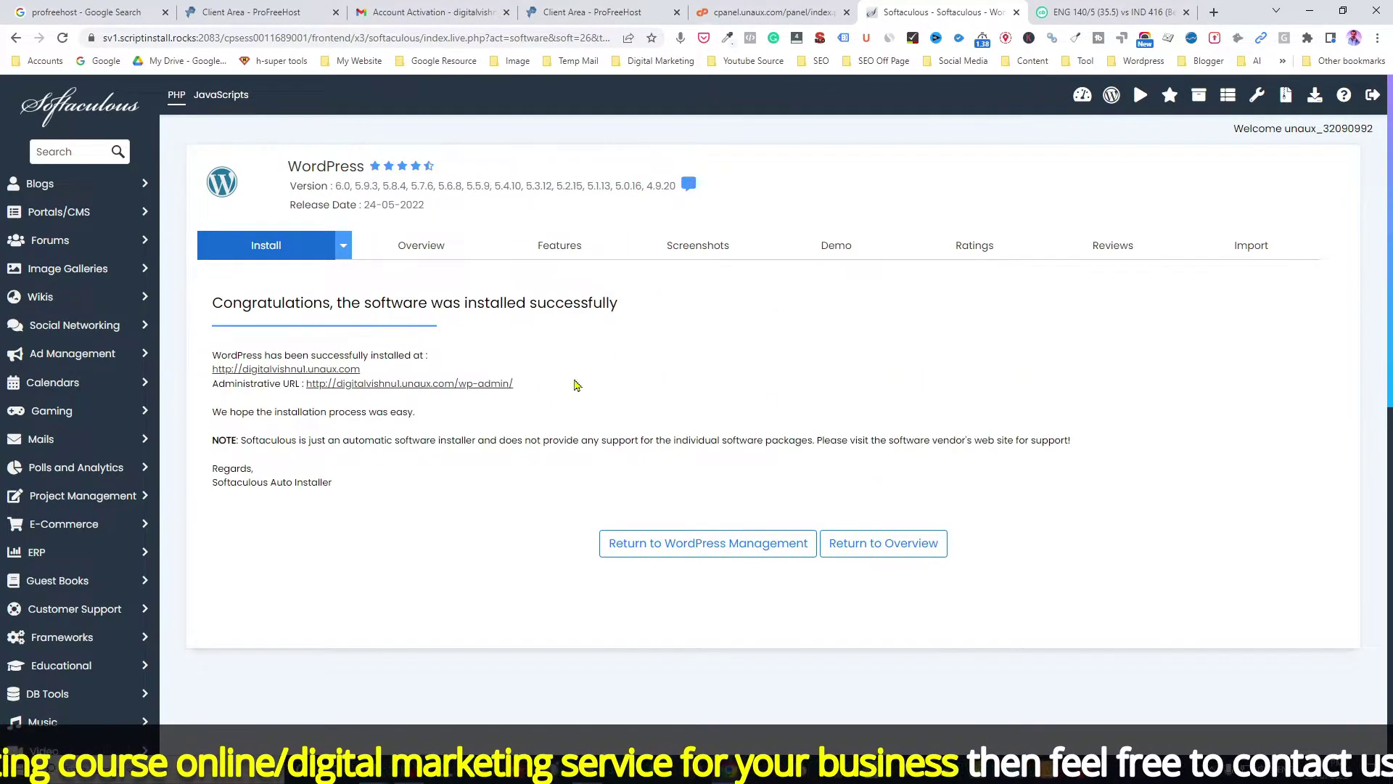
{"action": "left_click_drag", "start_coordinate": [222, 304], "coordinate": [623, 307]}
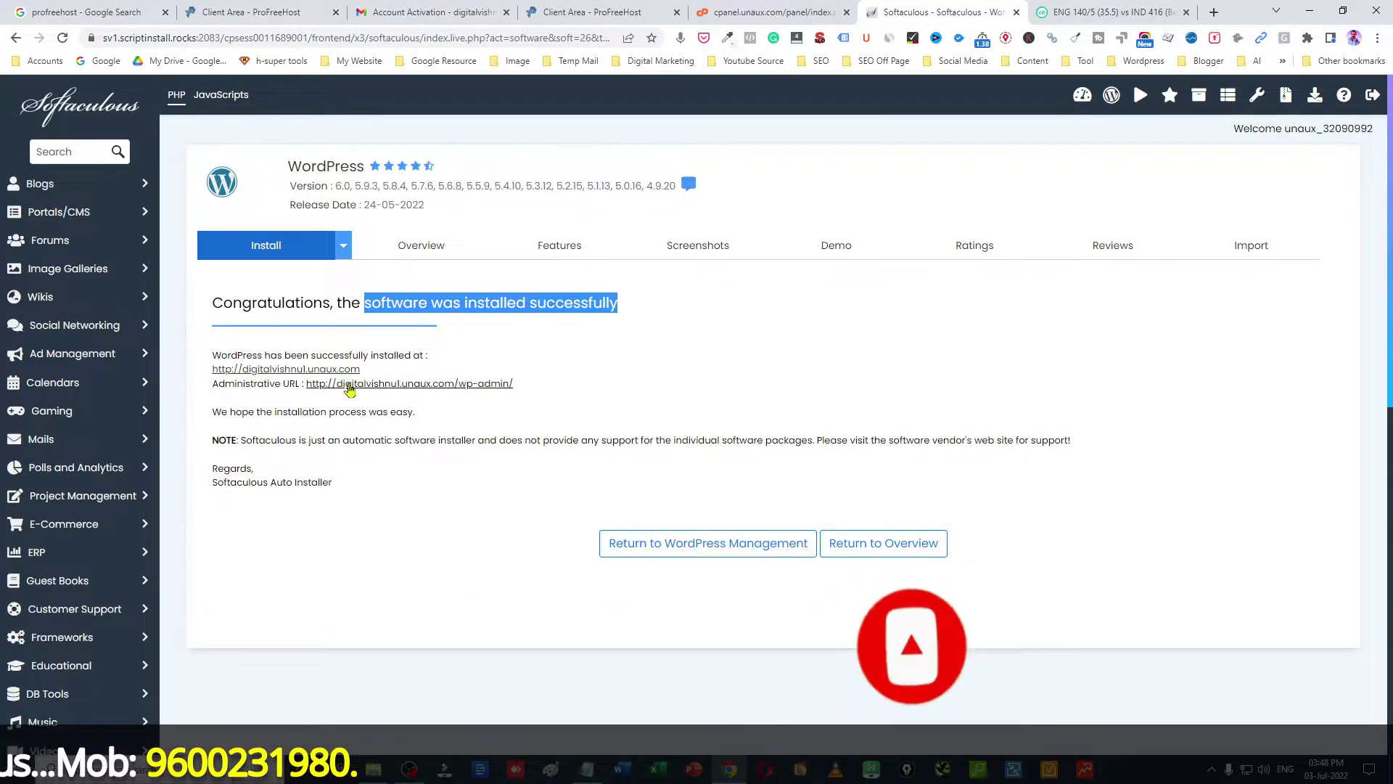
{"action": "right_click", "coordinate": [407, 383]}
Step: Open the wp-admin dashboard and the live front page in separate tabs, ending on the dashboard
{"action": "left_click", "coordinate": [449, 394]}
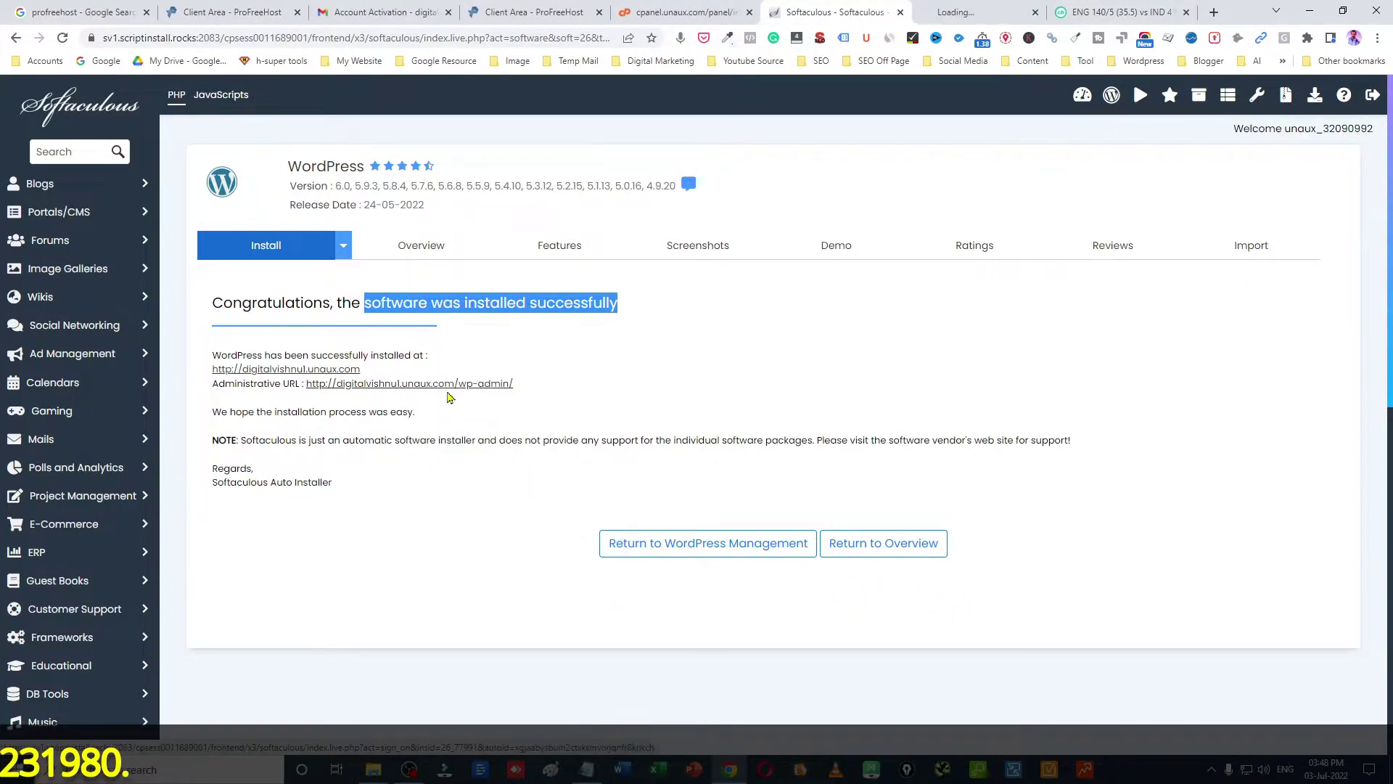
{"action": "left_click", "coordinate": [938, 13]}
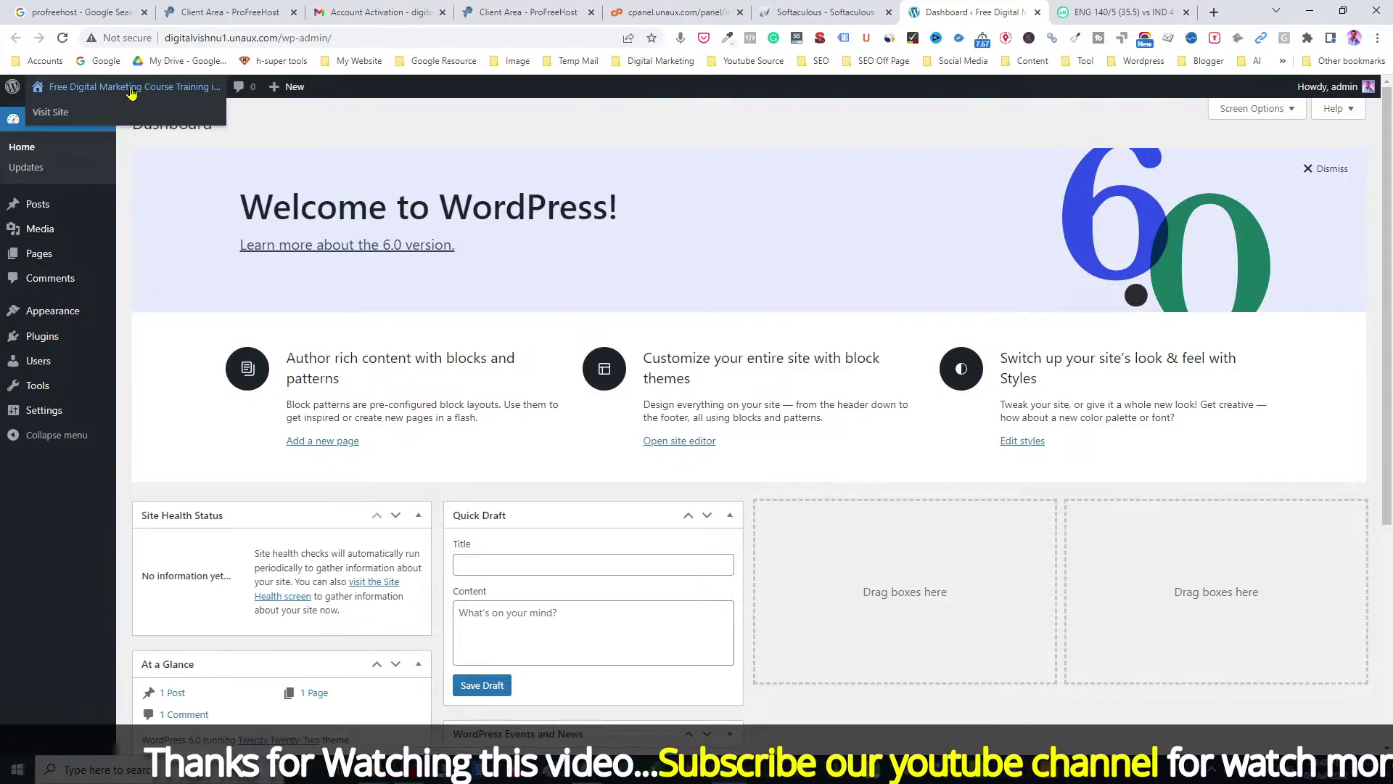
{"action": "middle_click", "coordinate": [64, 114]}
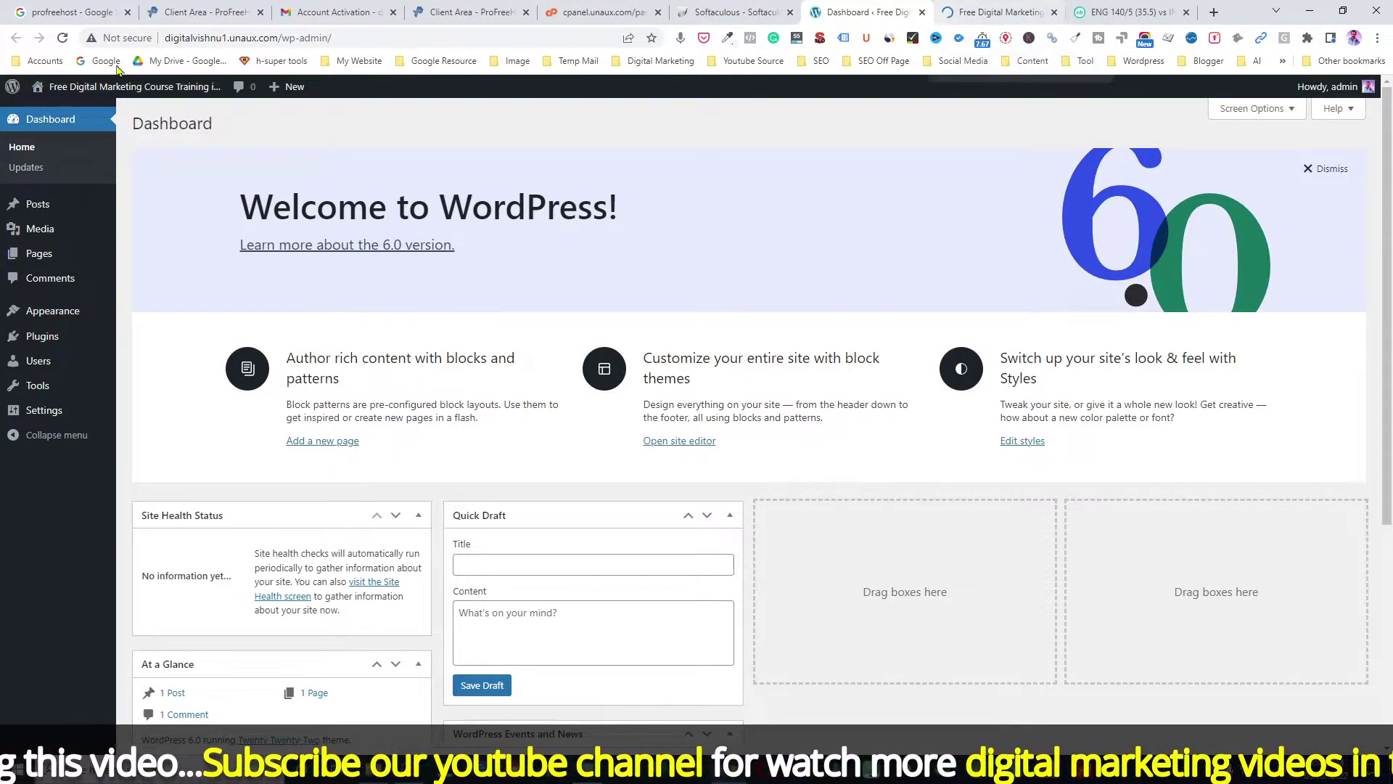
{"action": "left_click", "coordinate": [977, 8]}
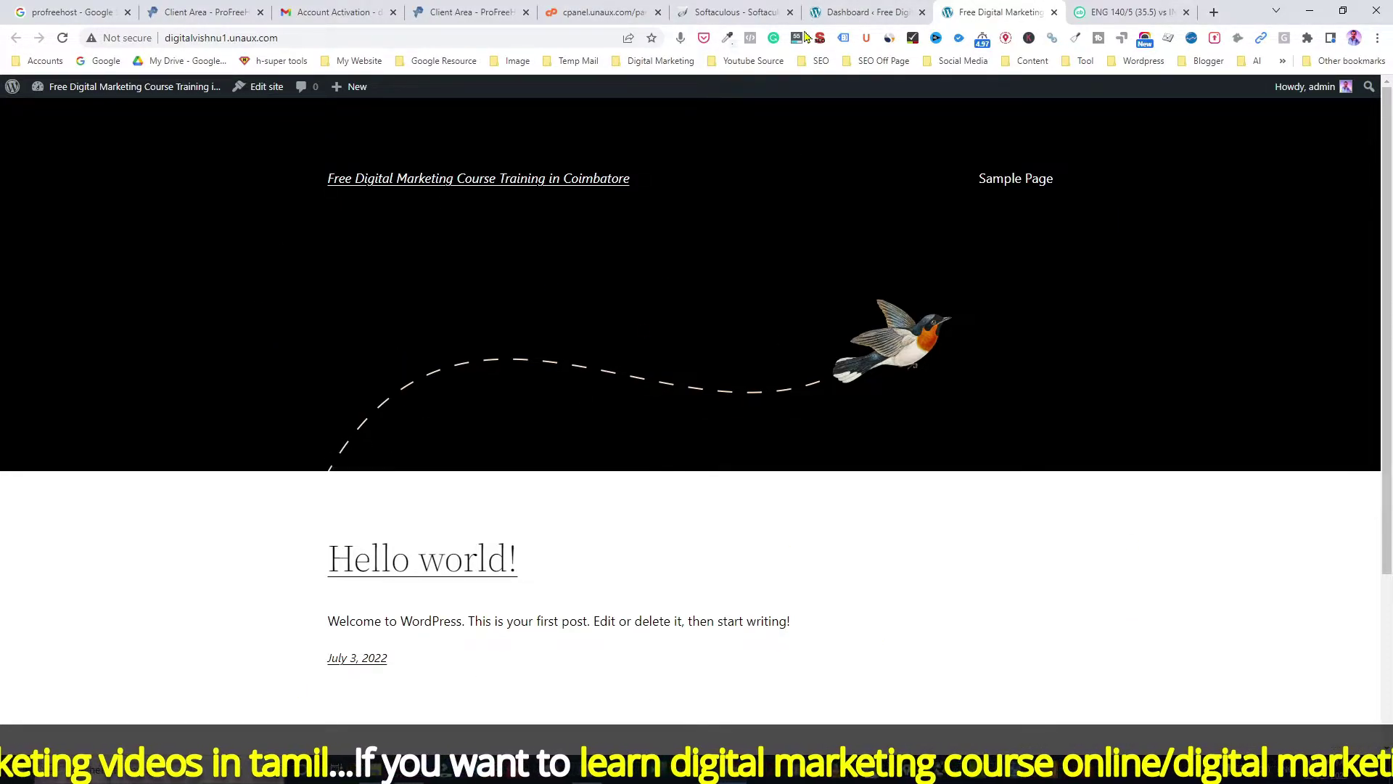
{"action": "left_click", "coordinate": [841, 11]}
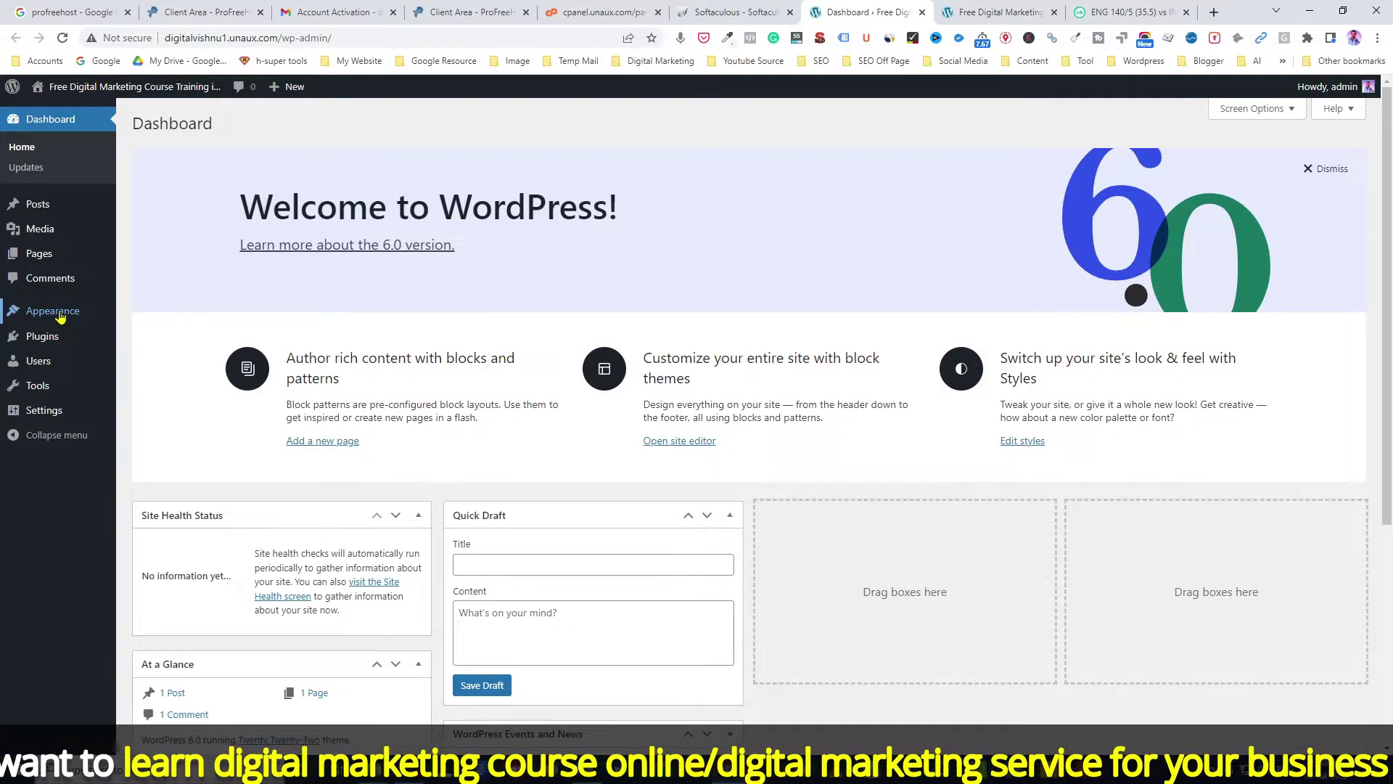
Step: Open Appearance > Themes in a new tab and go to Add New Theme's Popular directory
{"action": "mouse_move", "coordinate": [58, 317]}
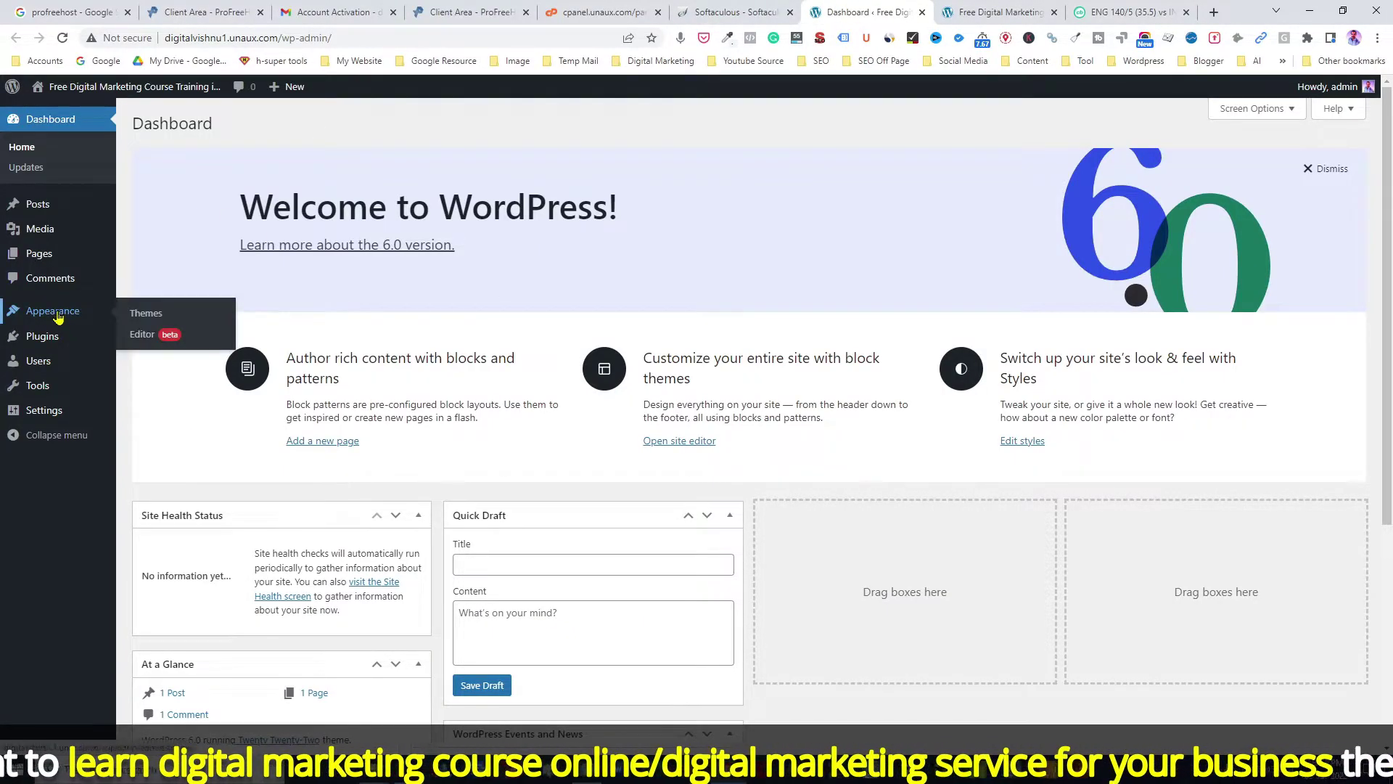
{"action": "right_click", "coordinate": [145, 322]}
{"action": "left_click", "coordinate": [189, 324]}
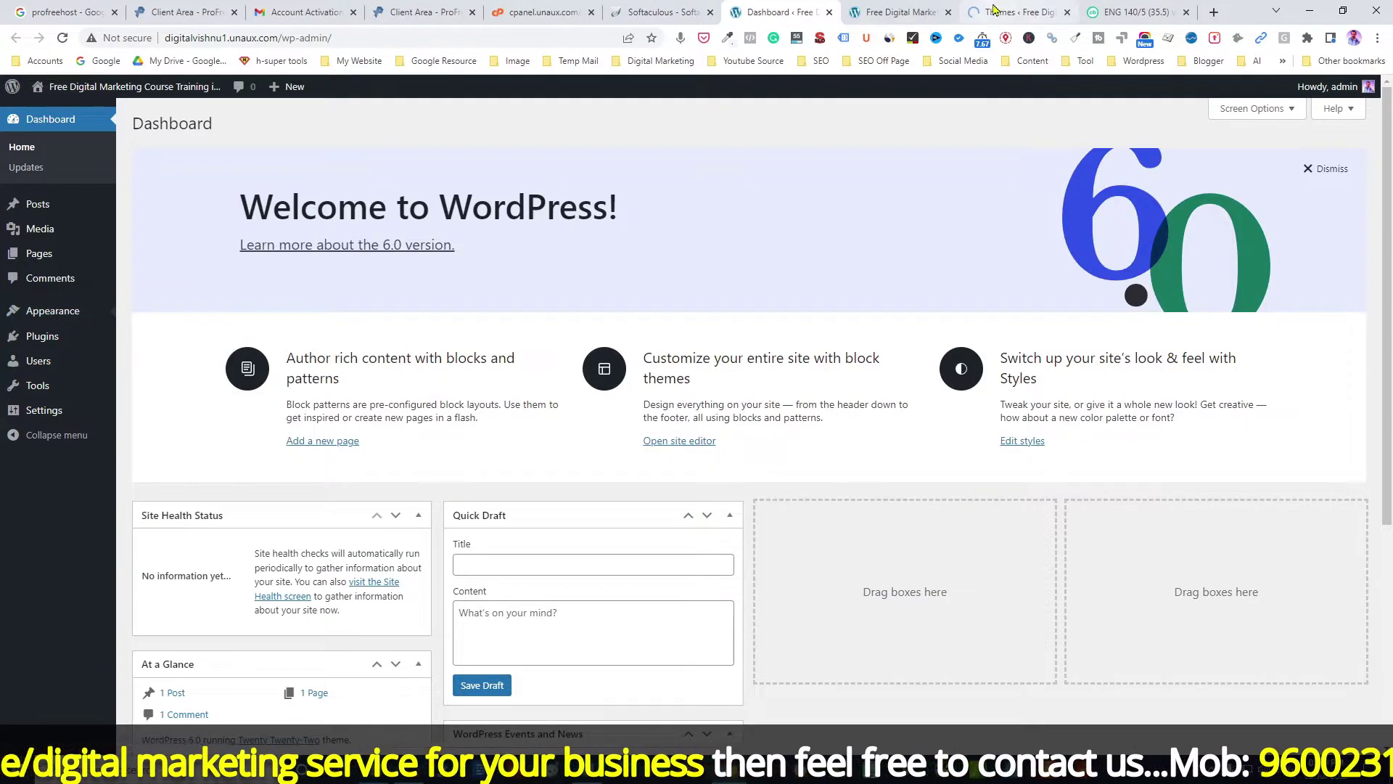
{"action": "left_click", "coordinate": [994, 10]}
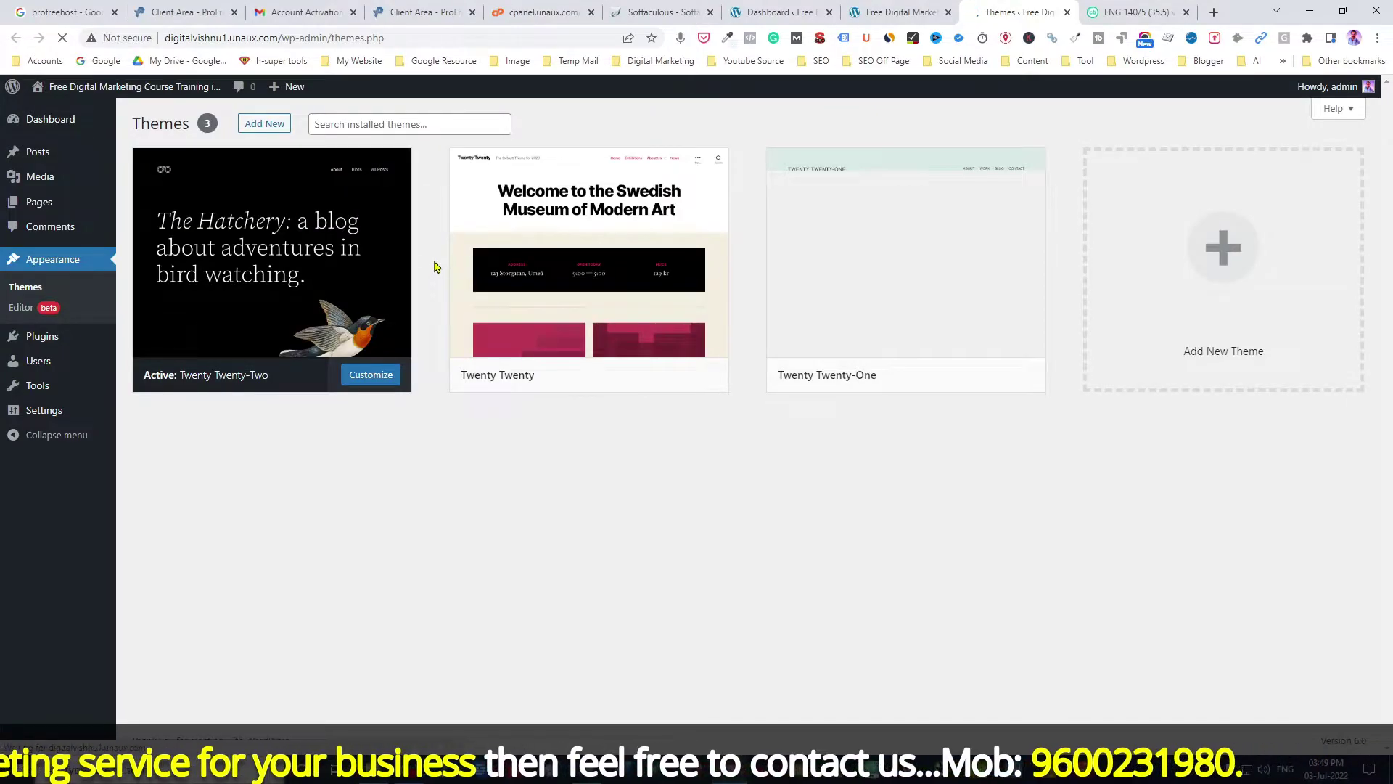
{"action": "mouse_move", "coordinate": [248, 247]}
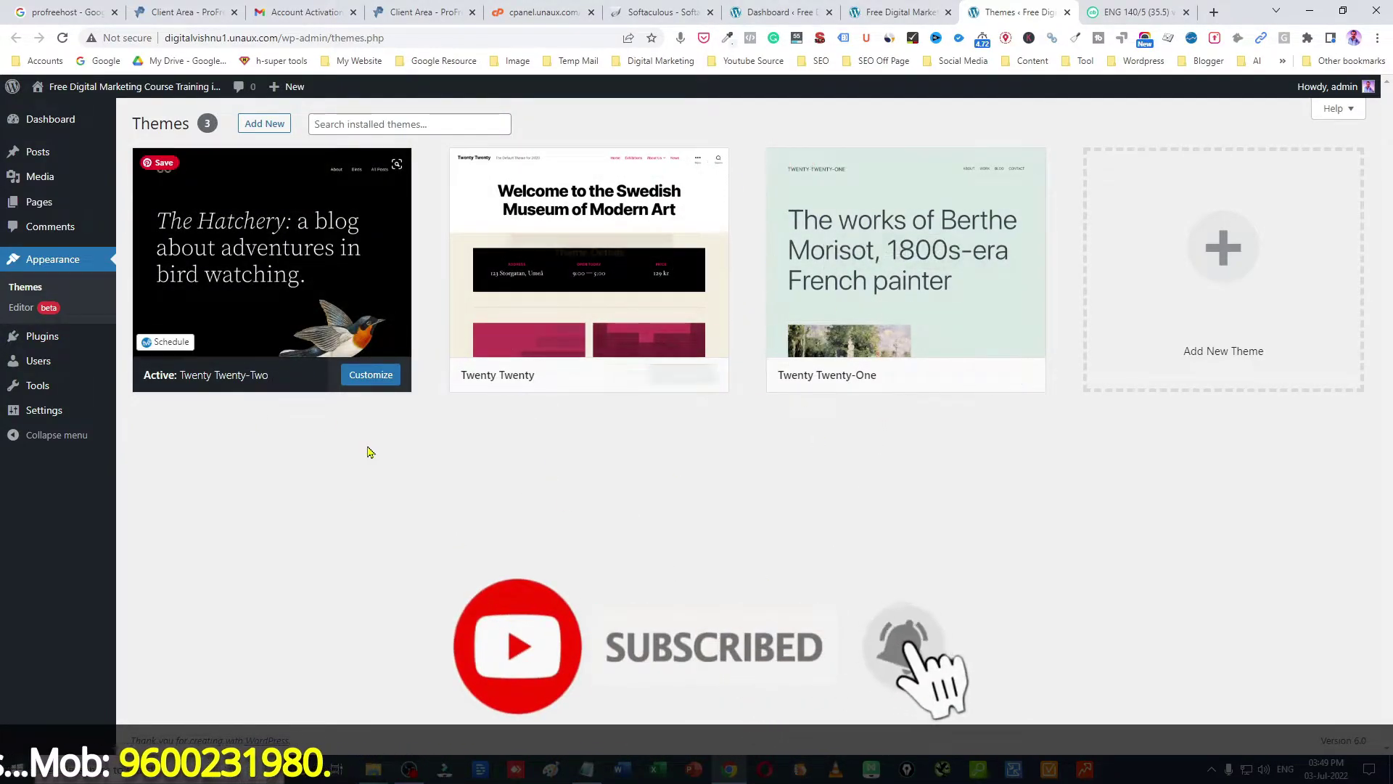
{"action": "left_click", "coordinate": [1222, 260]}
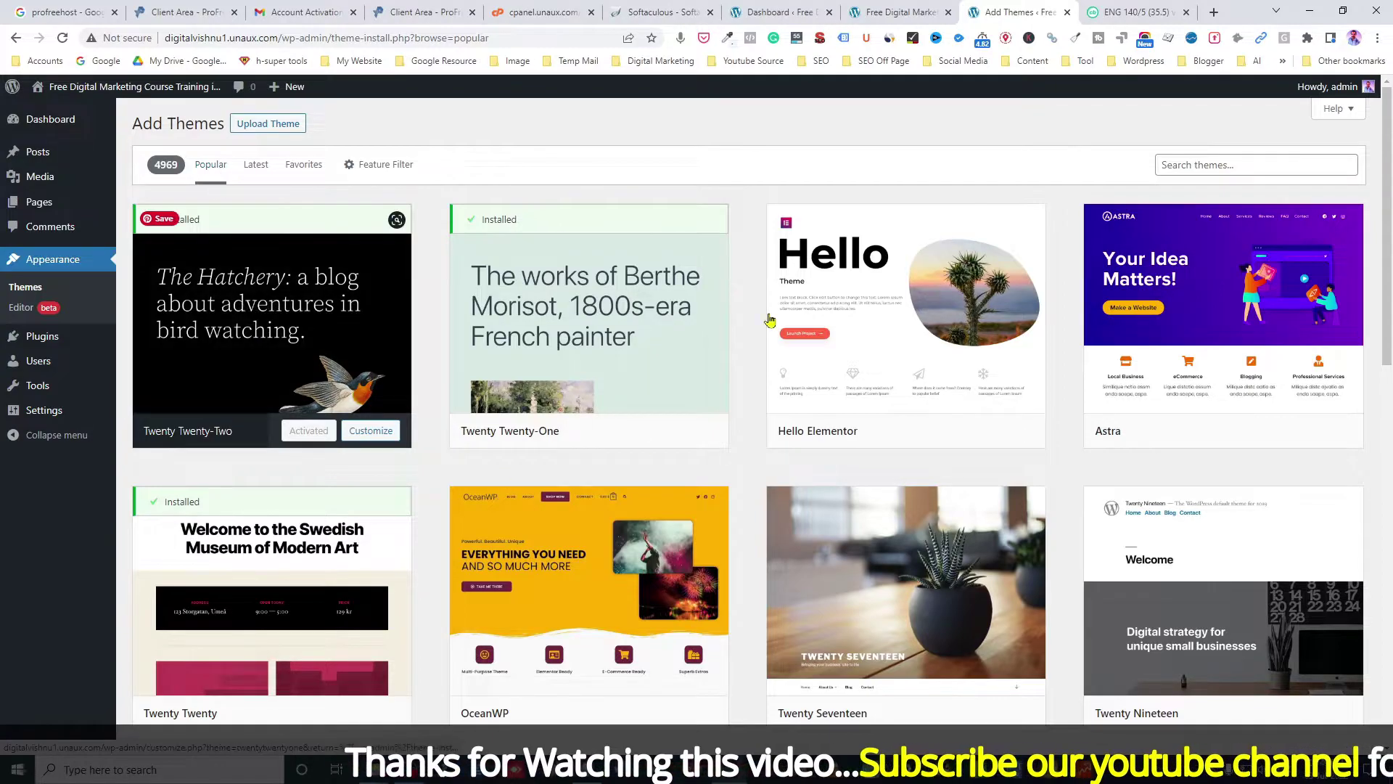
Step: Search the theme directory for 'kade', then install and activate the Kadence theme
{"action": "left_click", "coordinate": [1201, 168]}
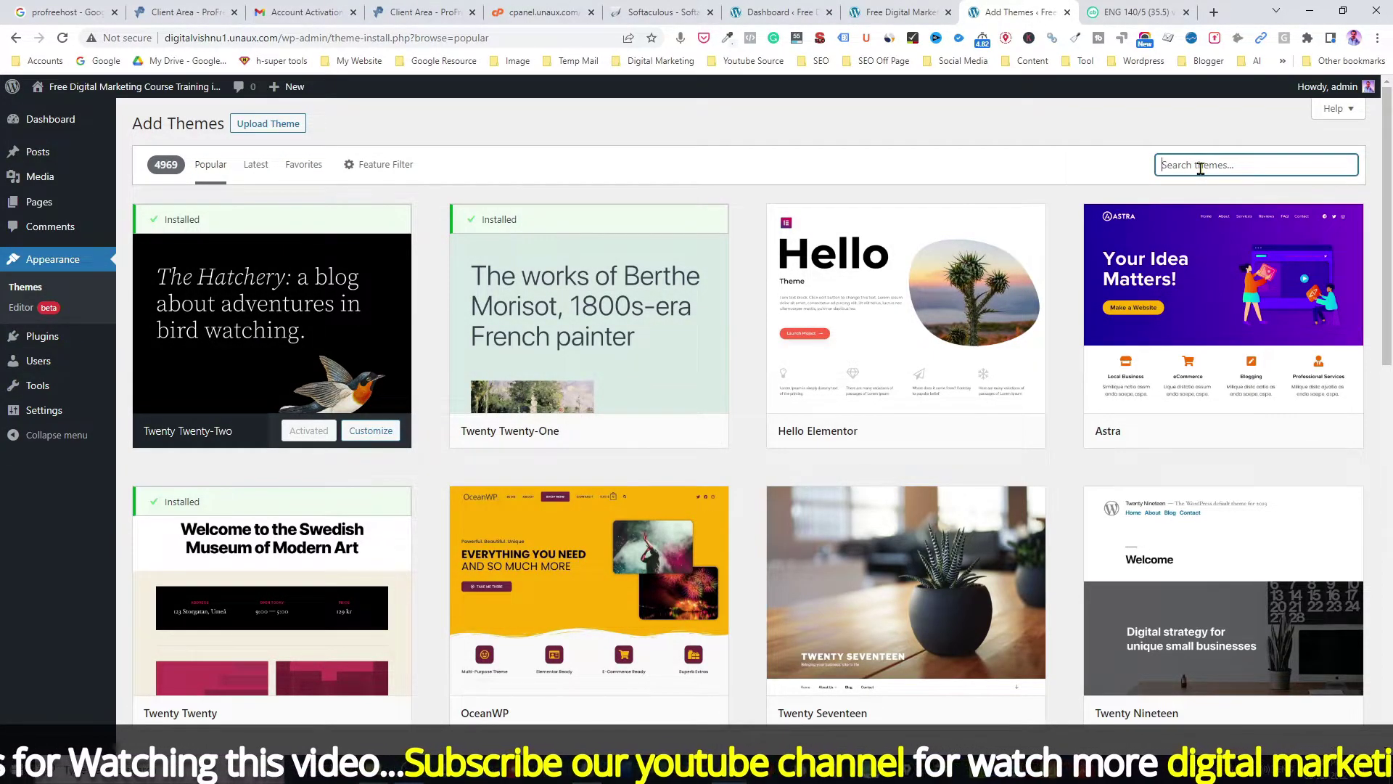
{"action": "type", "text": "ka"}
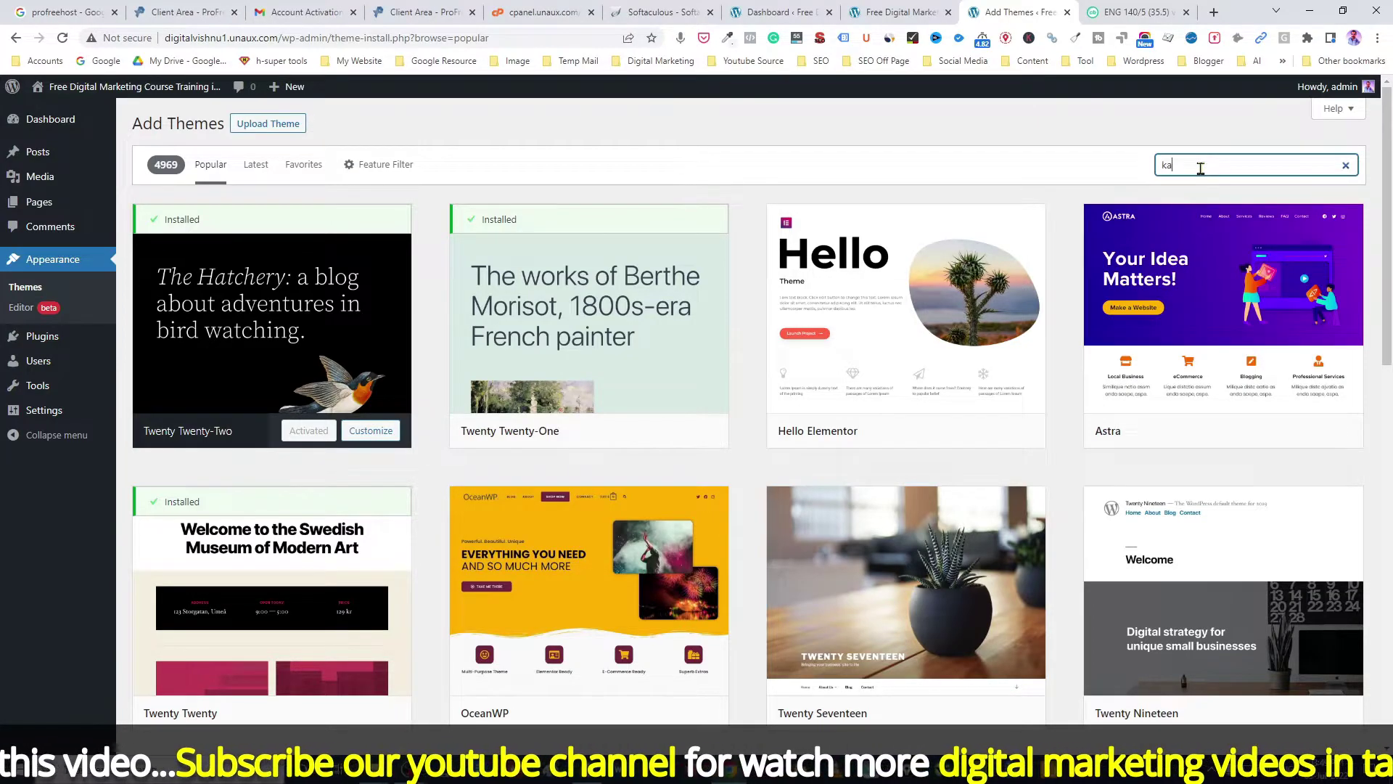
{"action": "type", "text": "d"}
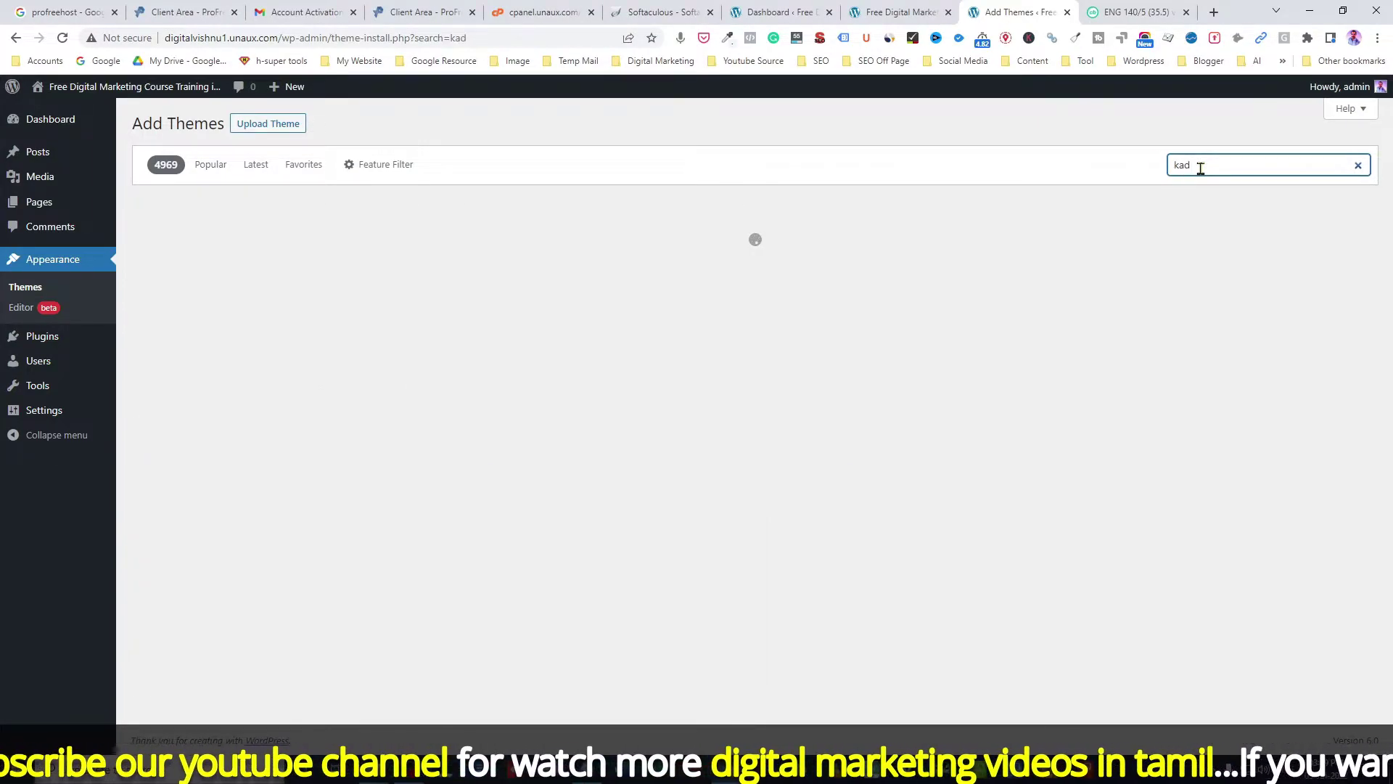
{"action": "type", "text": "e"}
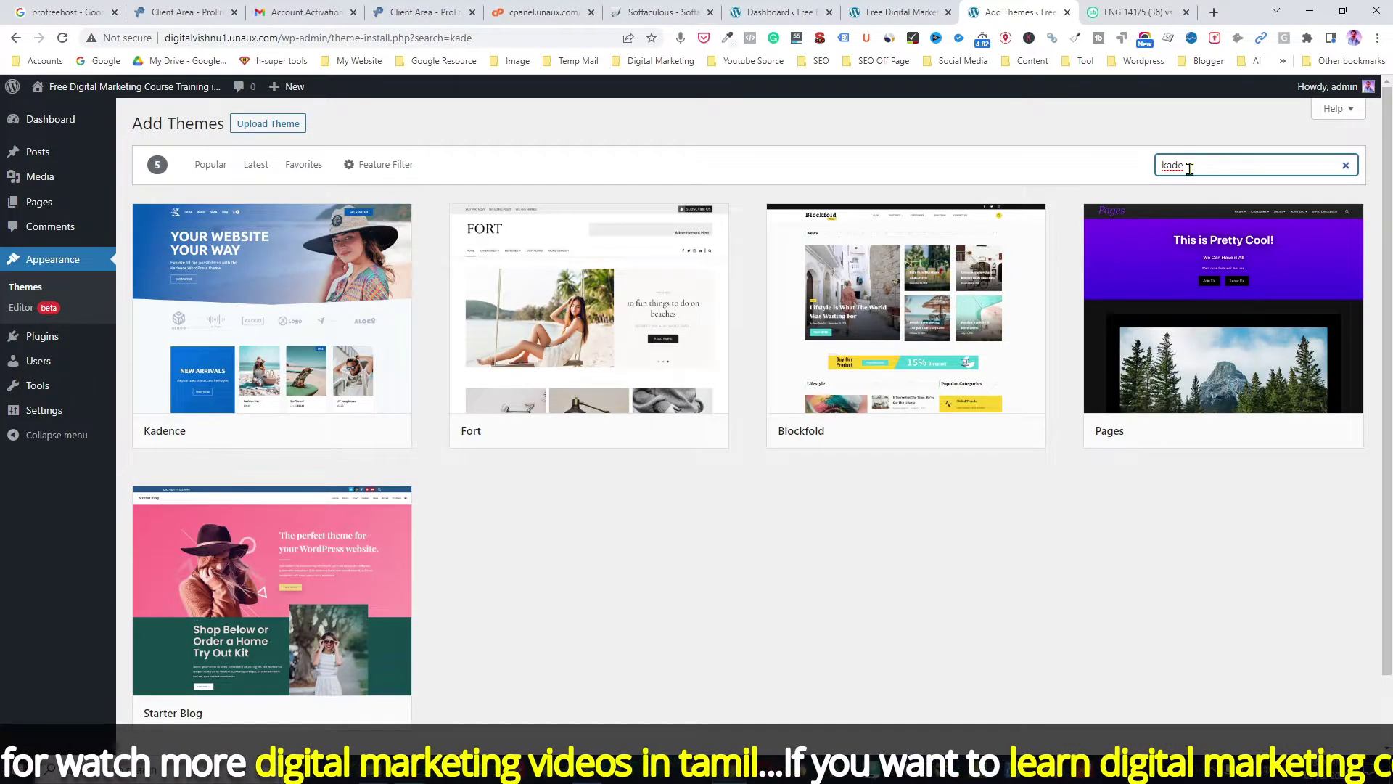
{"action": "mouse_move", "coordinate": [240, 290]}
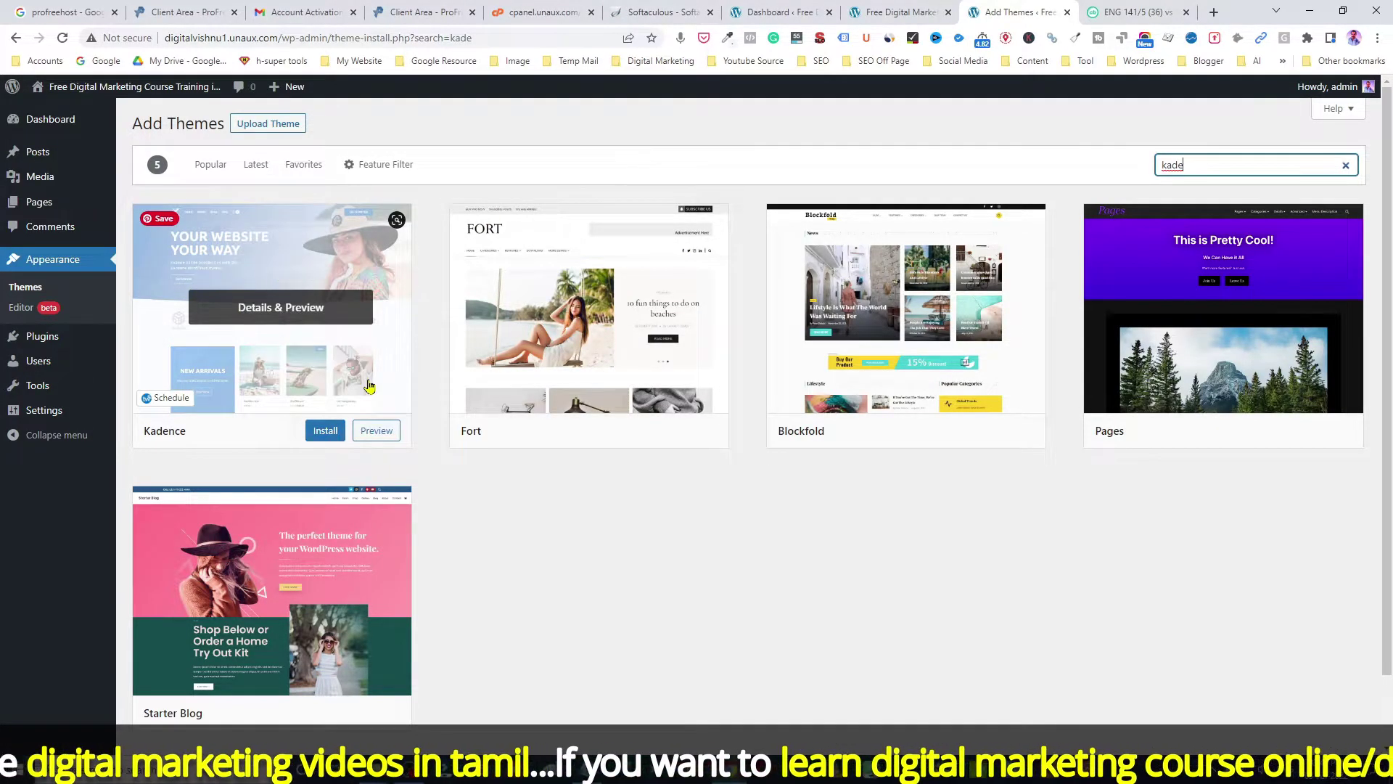
{"action": "left_click", "coordinate": [324, 434]}
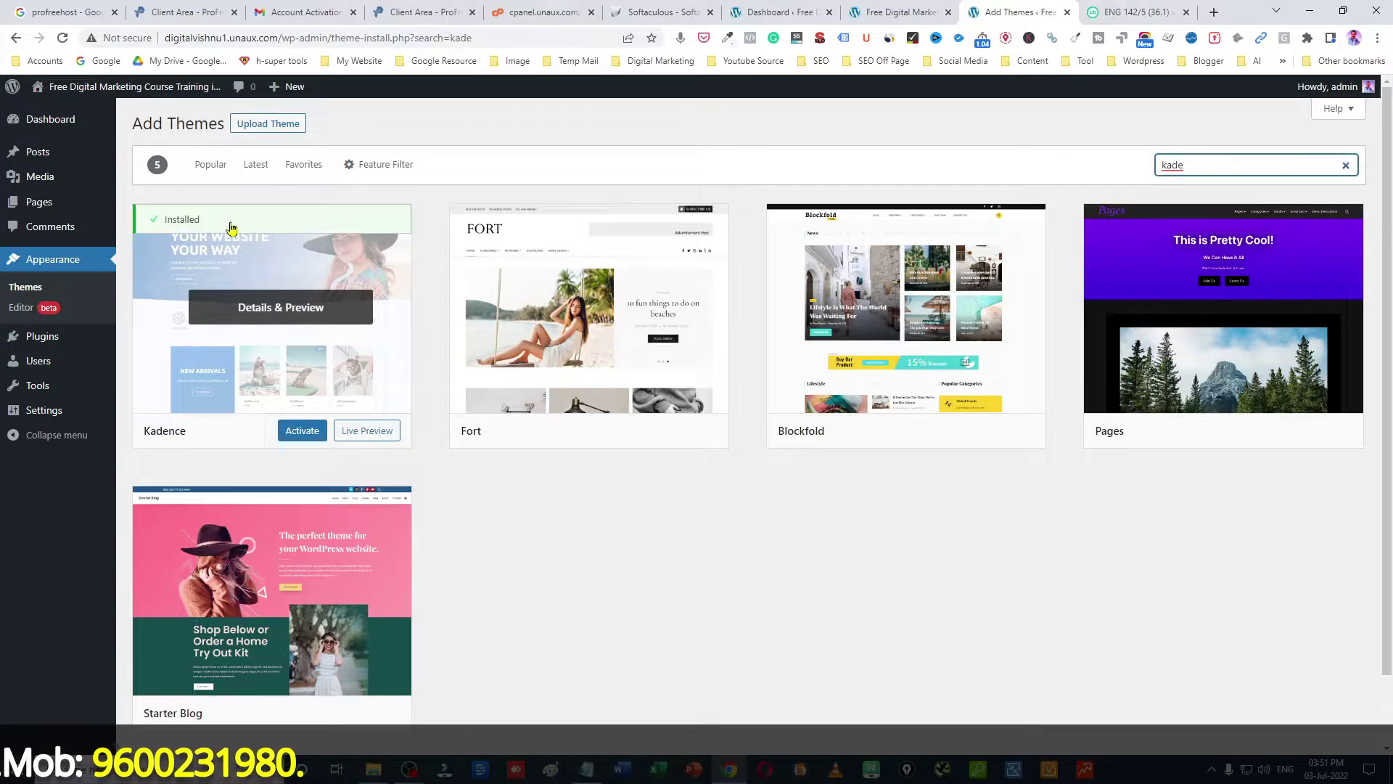
{"action": "left_click", "coordinate": [297, 433]}
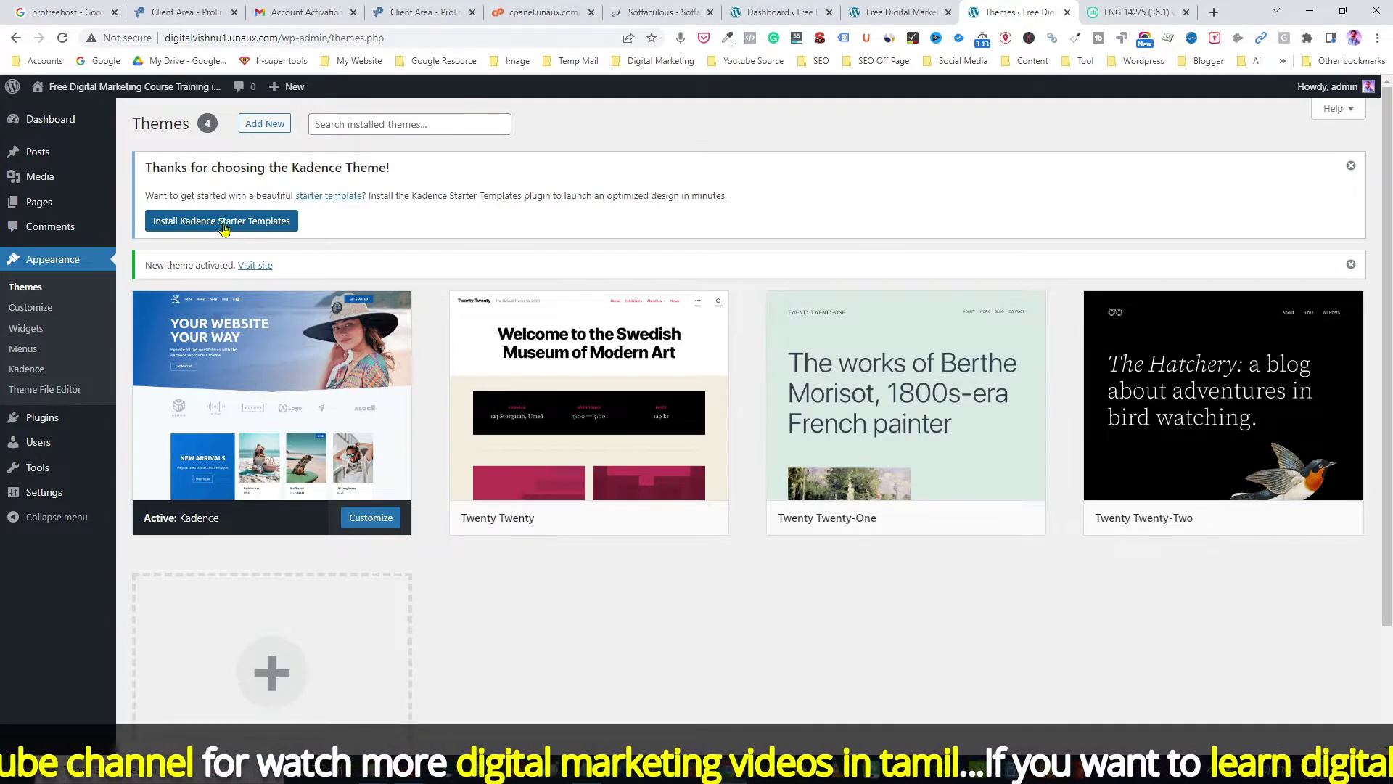
Step: Install Kadence Starter Templates and switch the template builder to Elementor
{"action": "left_click", "coordinate": [230, 225]}
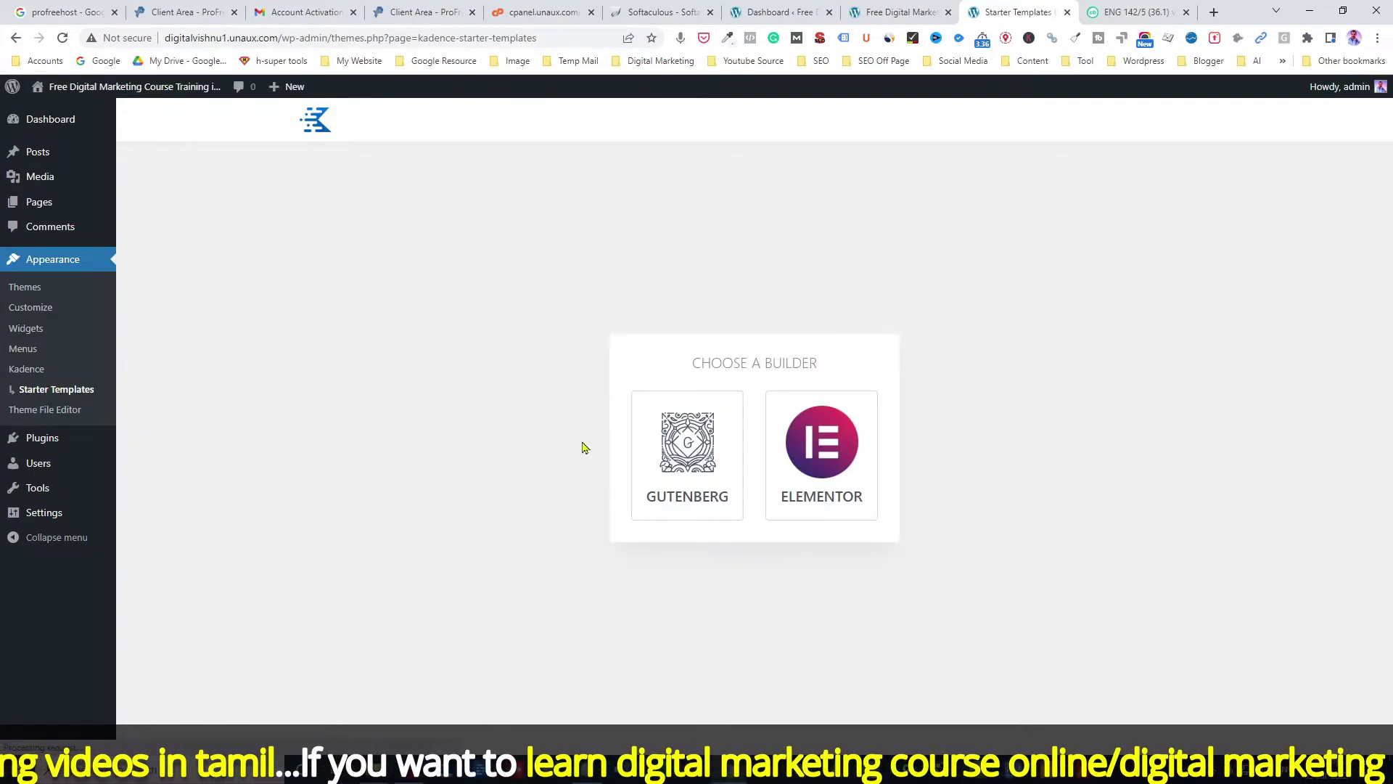
{"action": "left_click", "coordinate": [695, 422]}
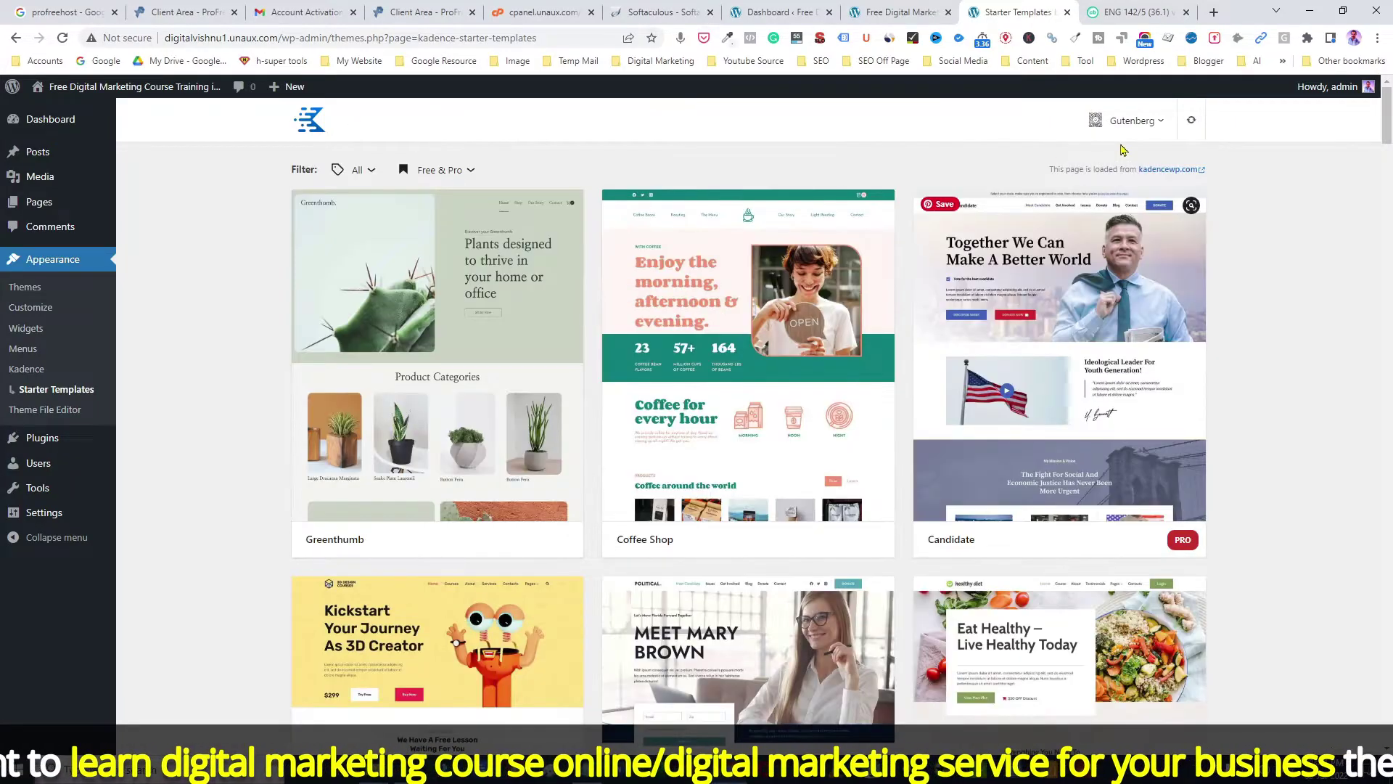
{"action": "left_click", "coordinate": [1161, 127]}
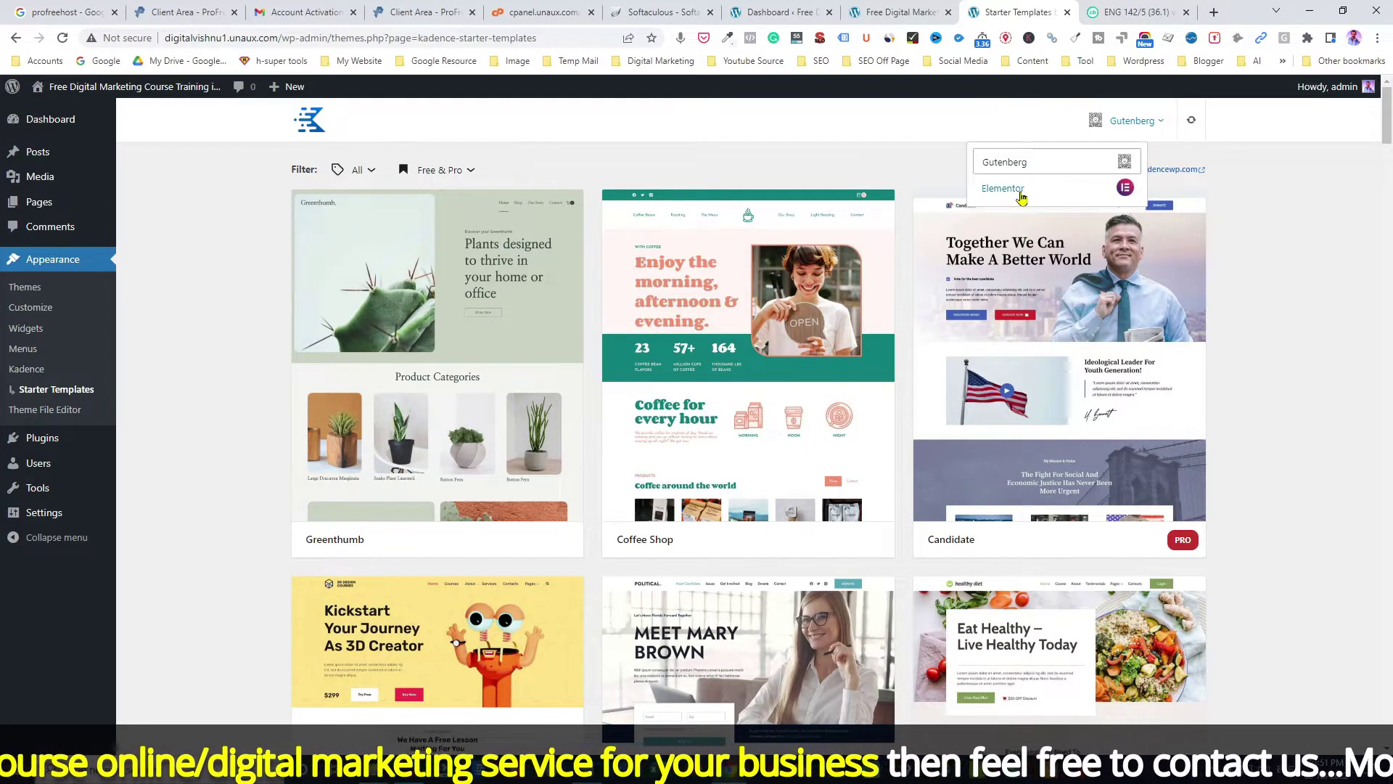
{"action": "left_click", "coordinate": [1023, 196]}
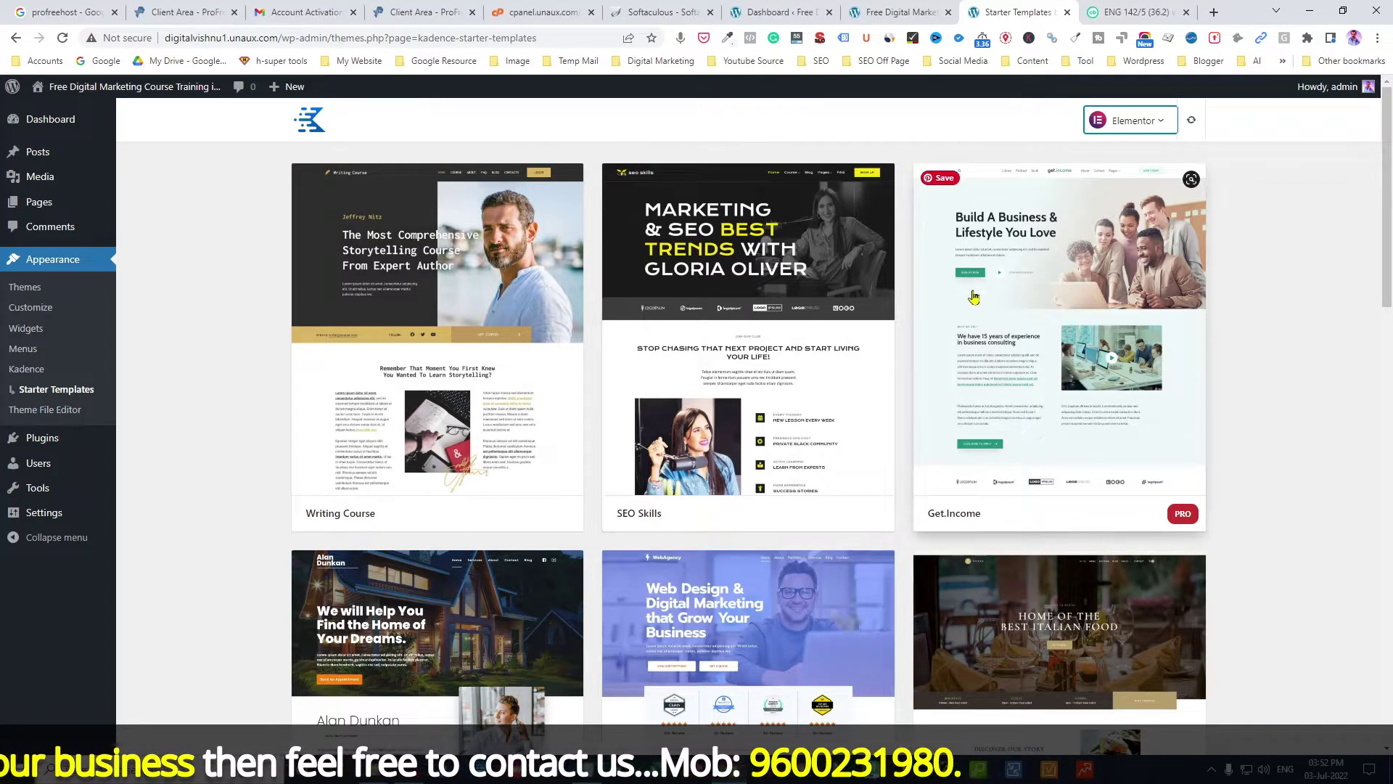
Step: Open the Control B template's import options and highlight the Required Plugins heading
{"action": "scroll", "coordinate": [464, 333], "scroll_direction": "down", "scroll_amount": 10}
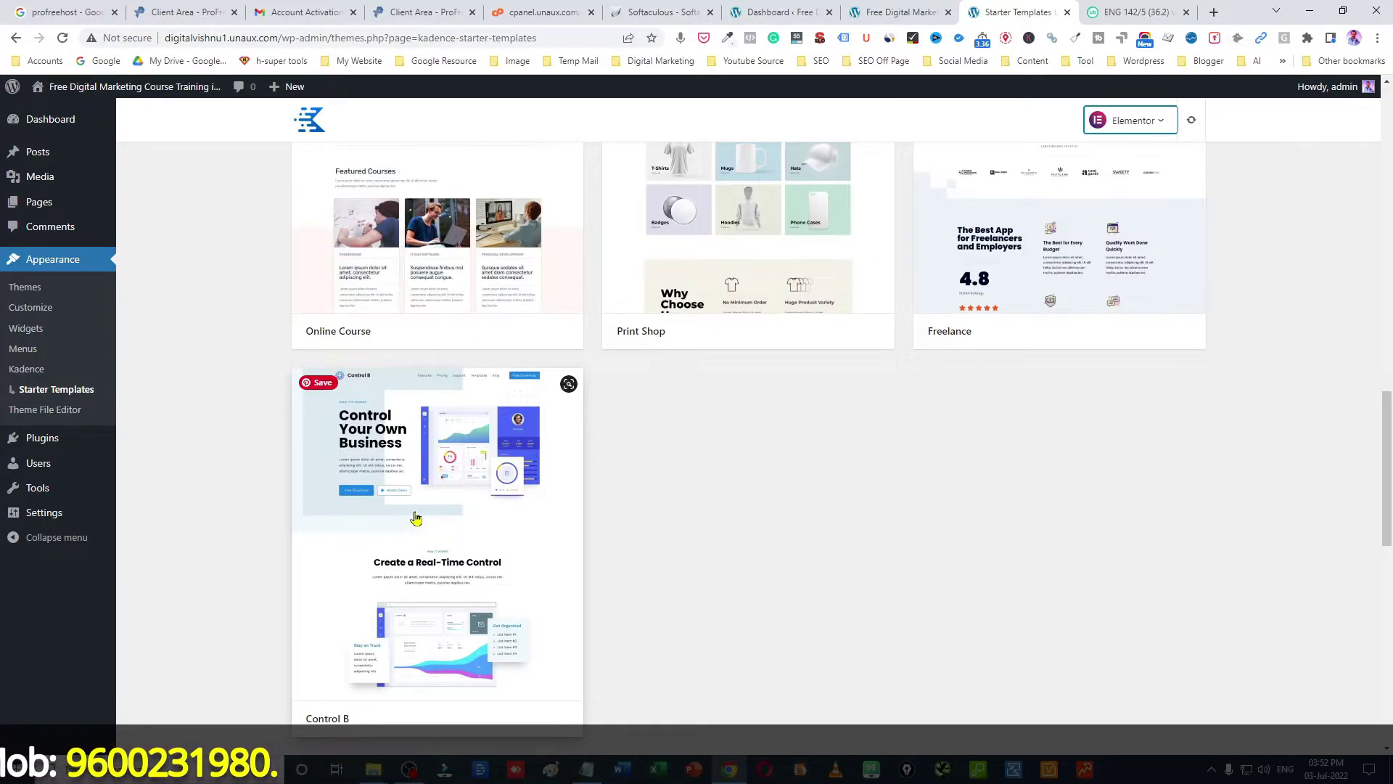
{"action": "left_click", "coordinate": [416, 518]}
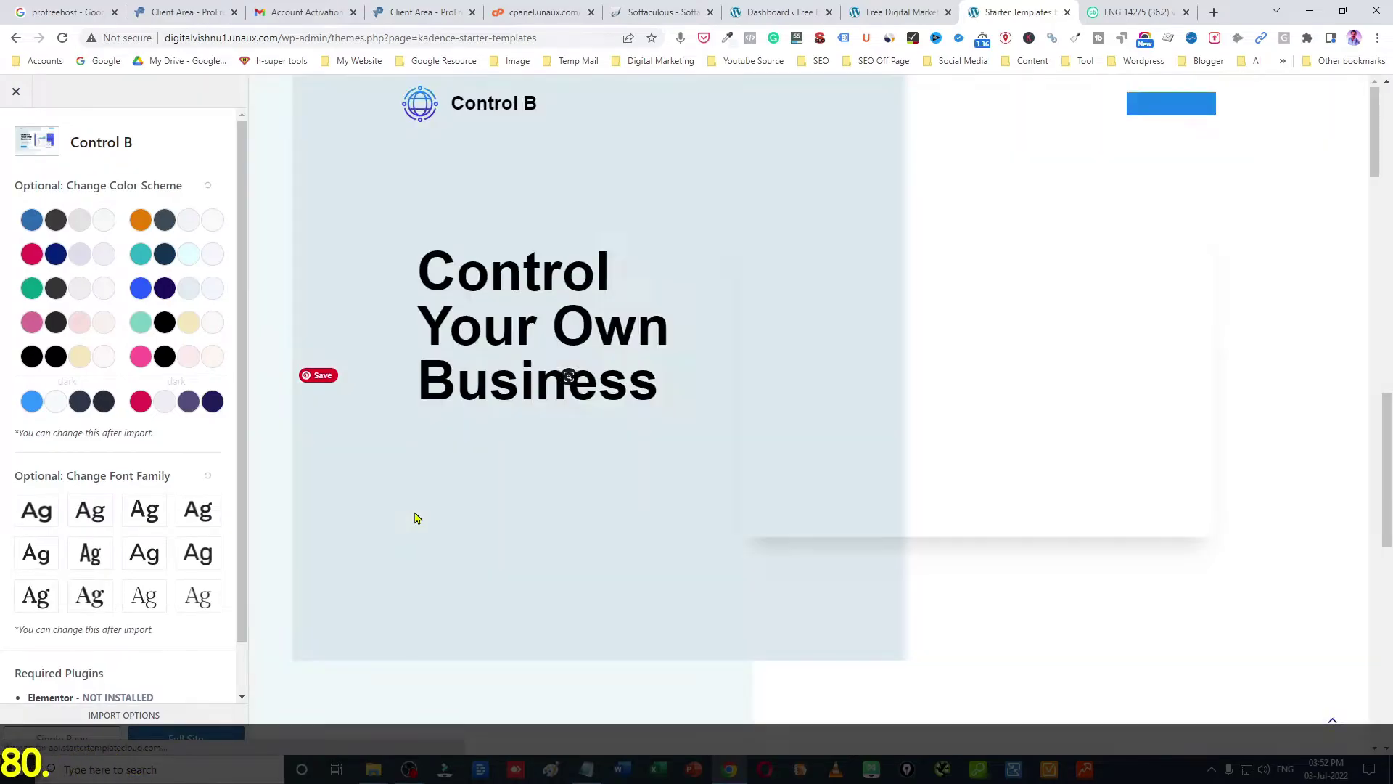
{"action": "scroll", "coordinate": [244, 293], "scroll_direction": "down", "scroll_amount": 1}
{"action": "scroll", "coordinate": [244, 294], "scroll_direction": "down", "scroll_amount": 1}
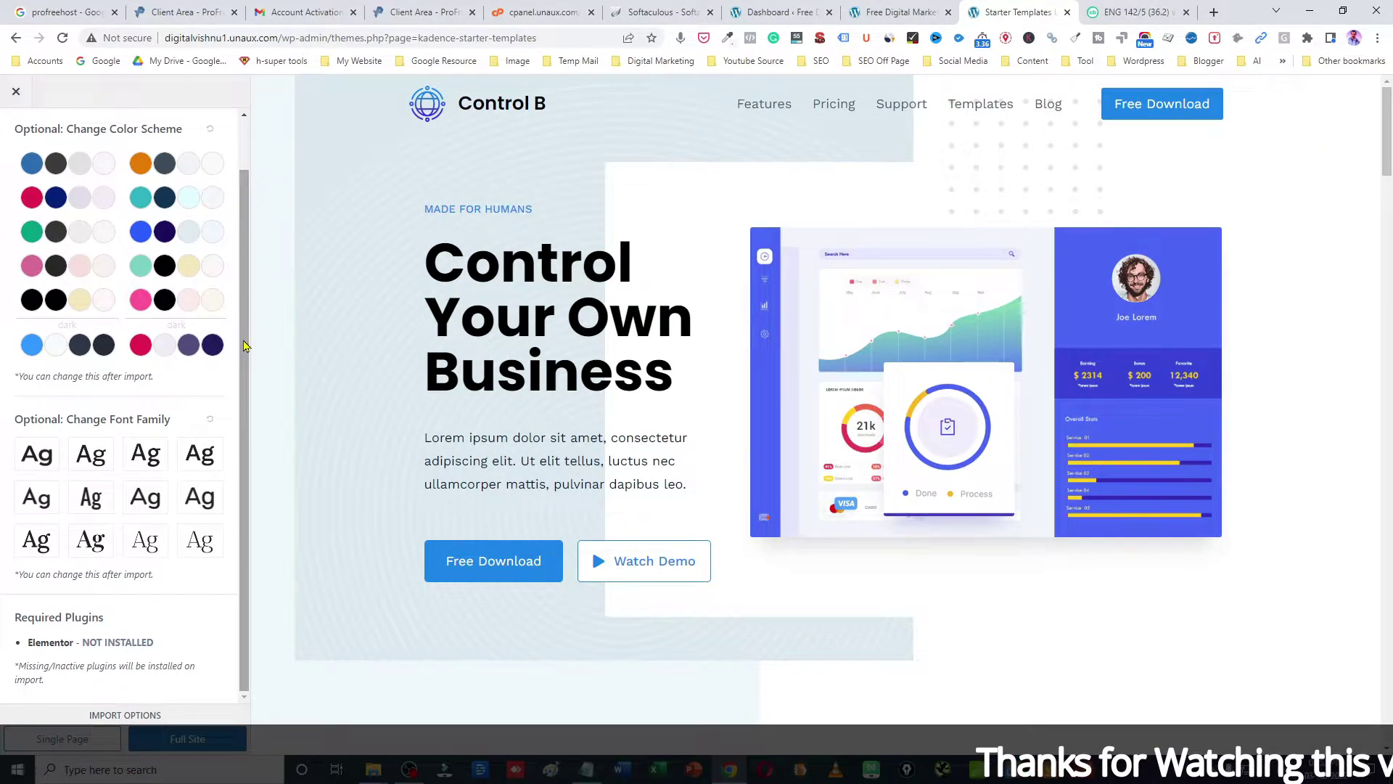
{"action": "left_click_drag", "start_coordinate": [16, 618], "coordinate": [91, 618]}
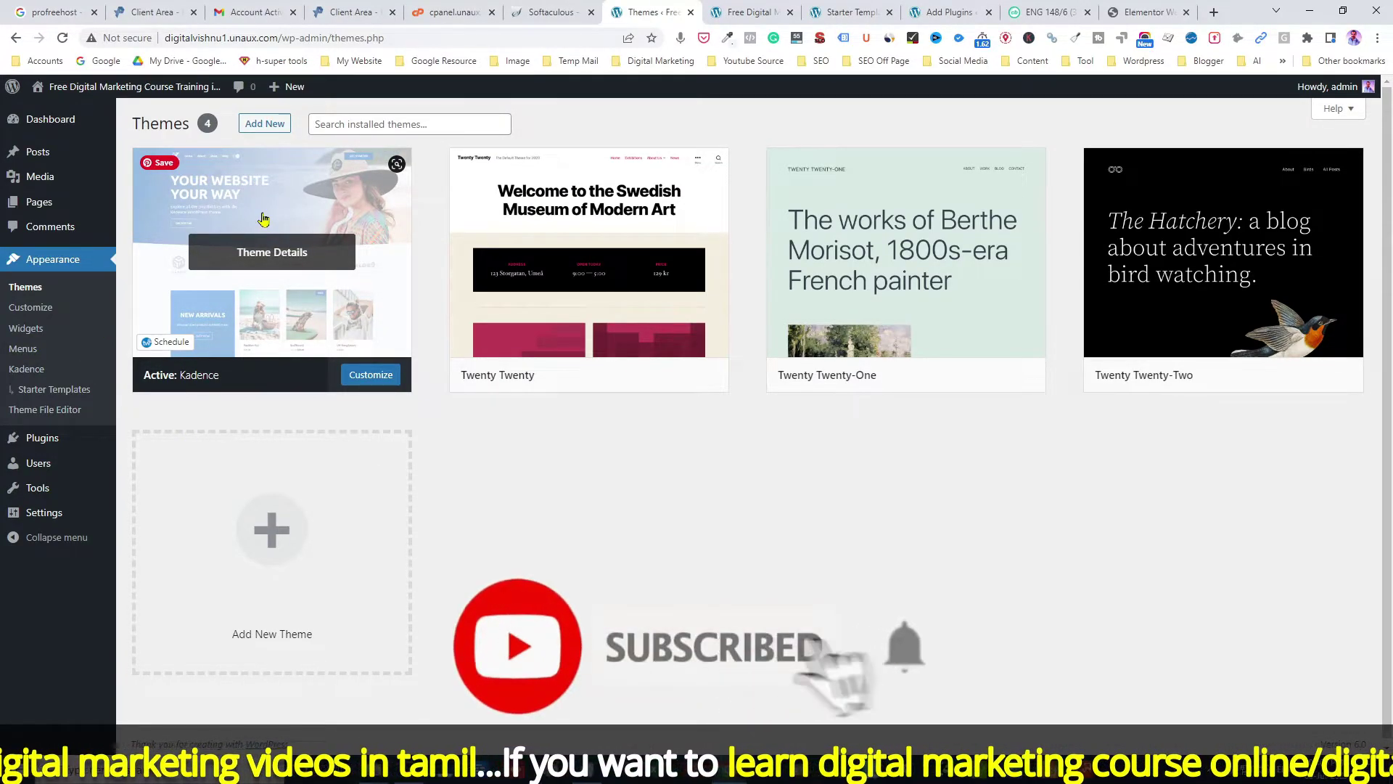
Step: In the hosting control panel tab, launch the Online File Manager from the Files section
{"action": "left_click", "coordinate": [443, 16]}
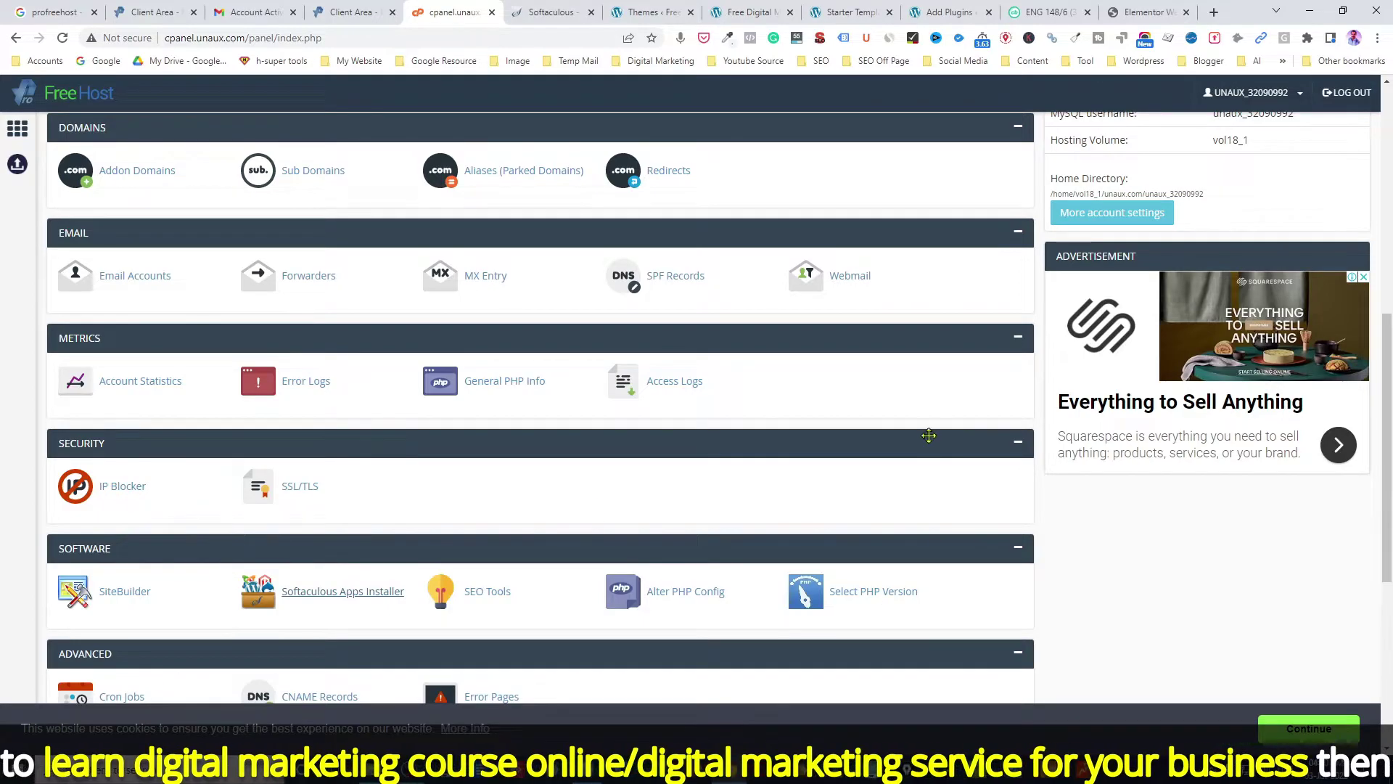
{"action": "left_click_drag", "start_coordinate": [1386, 448], "coordinate": [1354, 276]}
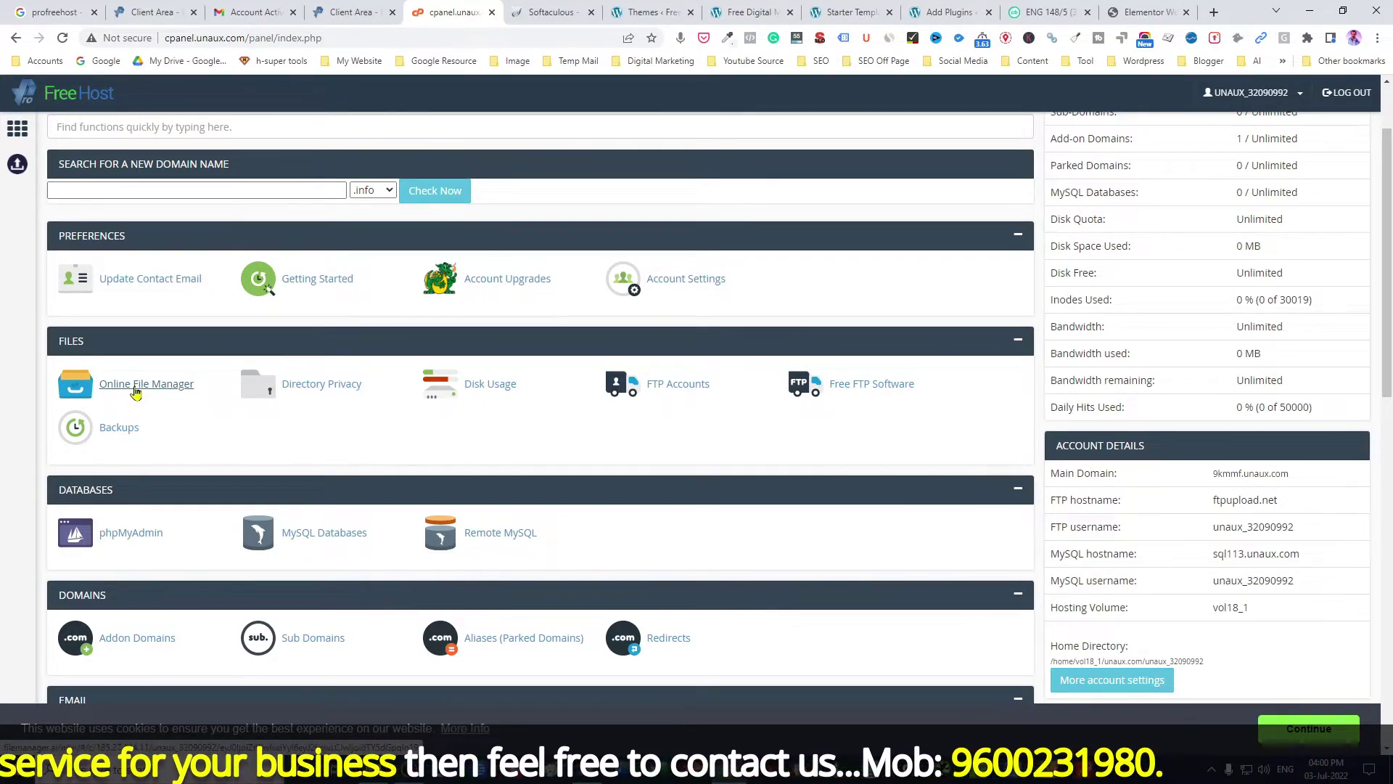
{"action": "left_click", "coordinate": [135, 392]}
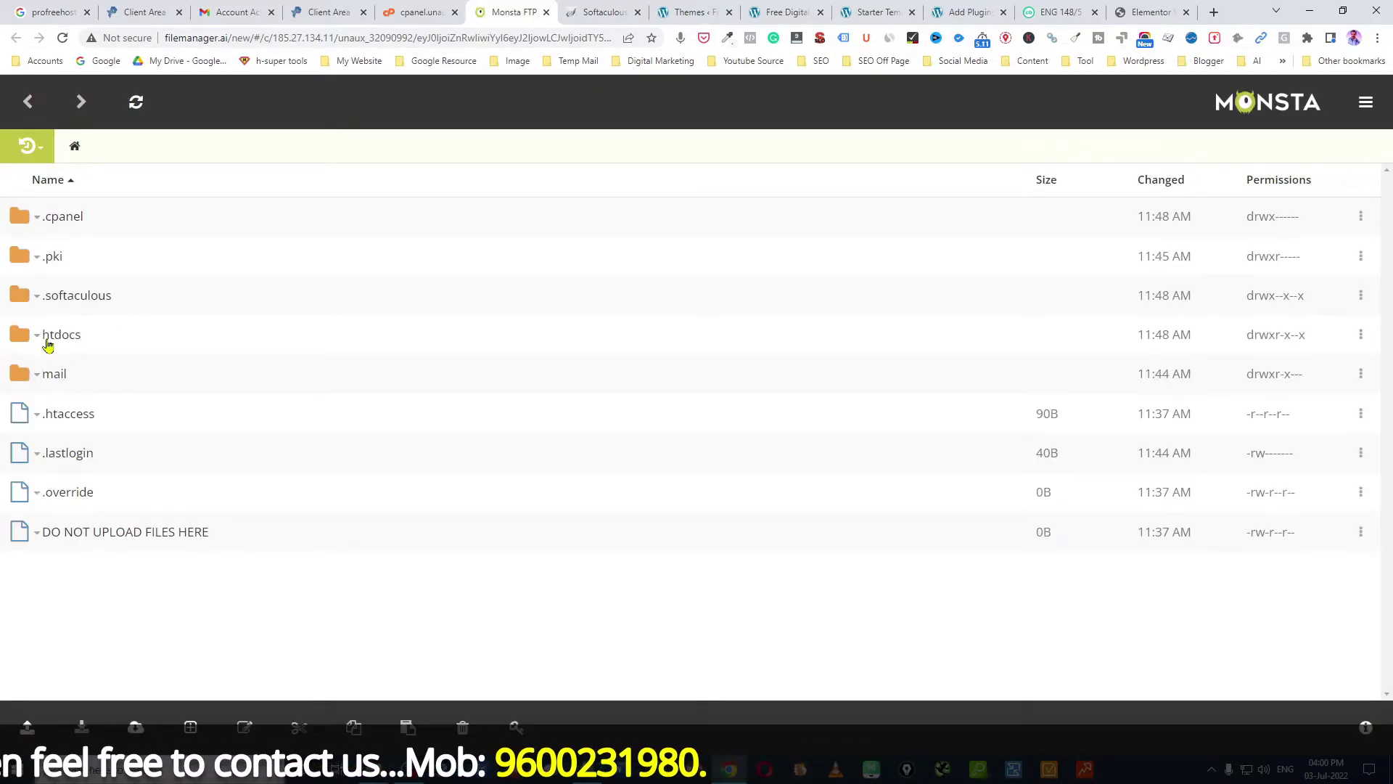
Step: Delete index2.html from the htdocs folder and return to the WordPress Themes tab
{"action": "left_click", "coordinate": [61, 339]}
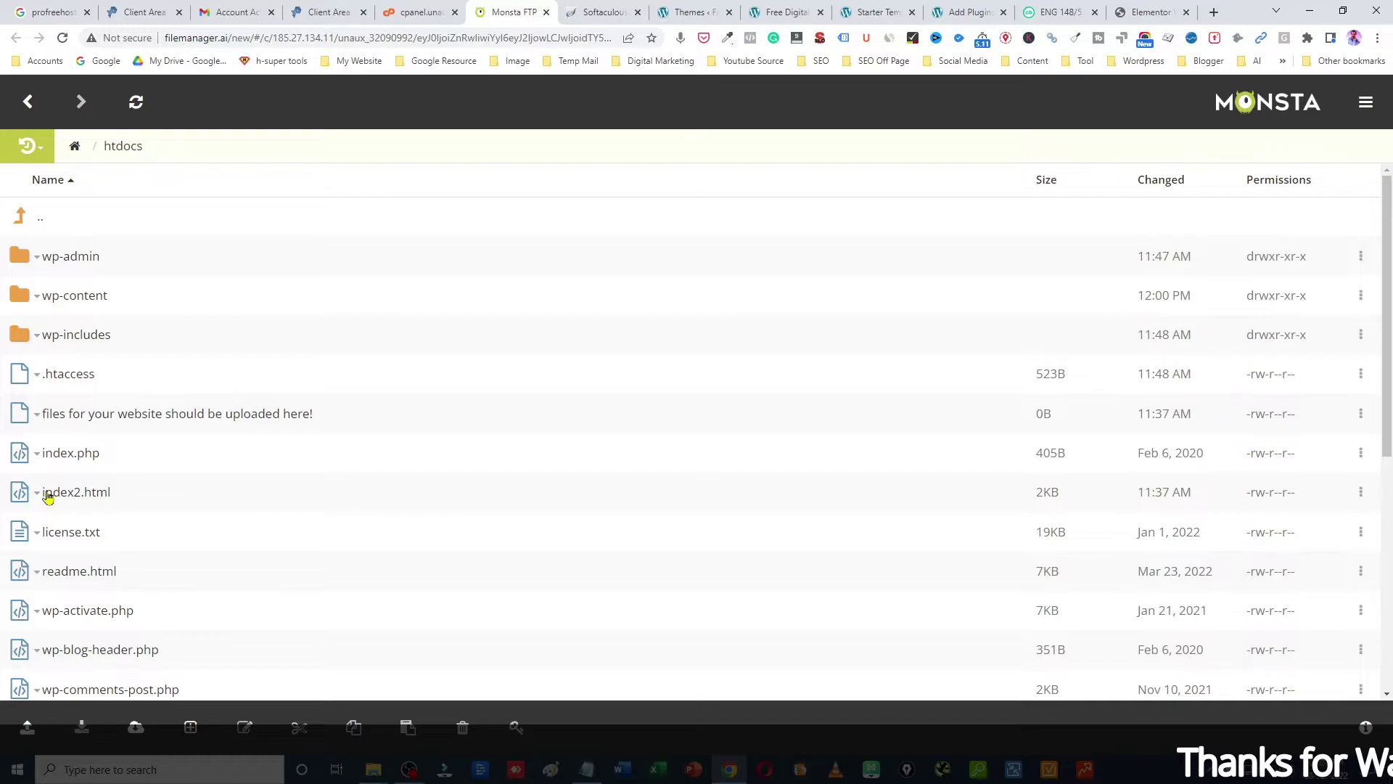
{"action": "right_click", "coordinate": [49, 494]}
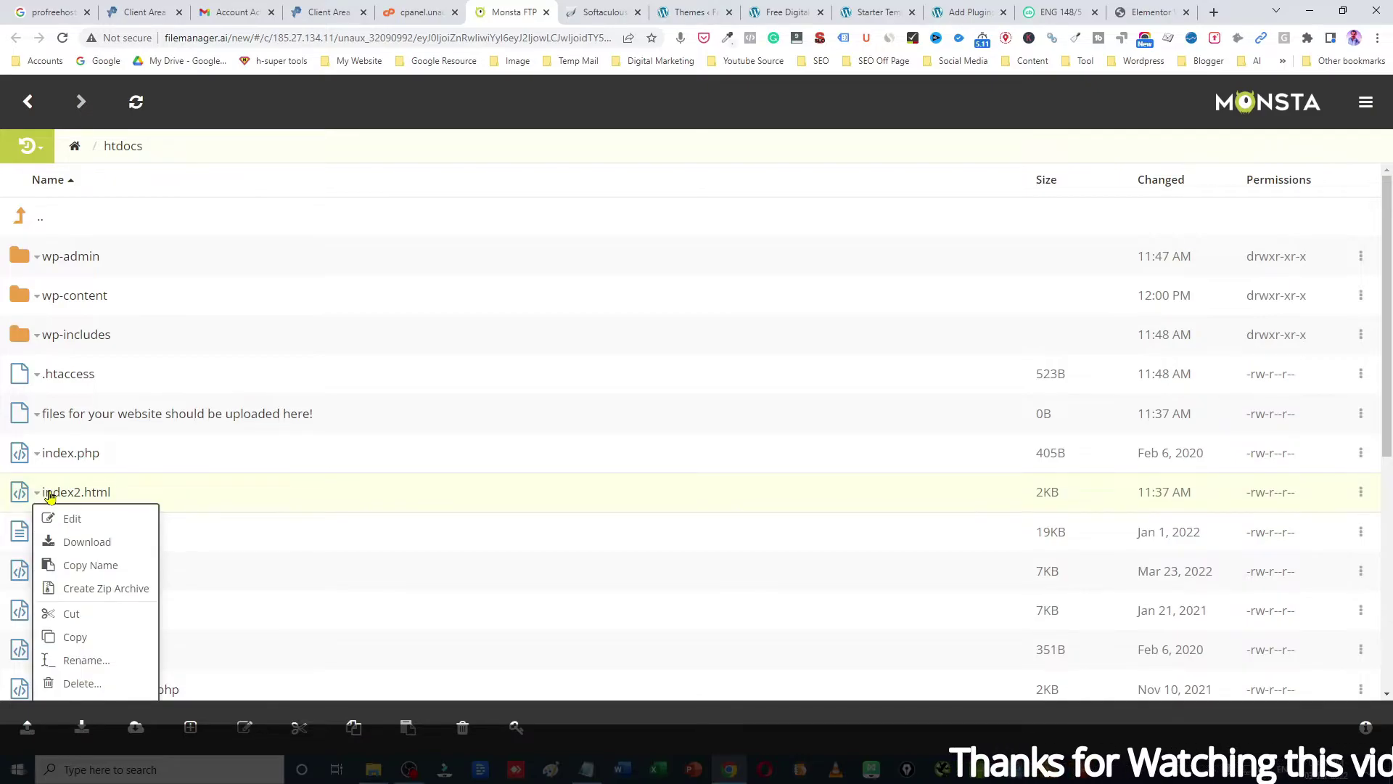
{"action": "left_click", "coordinate": [79, 683]}
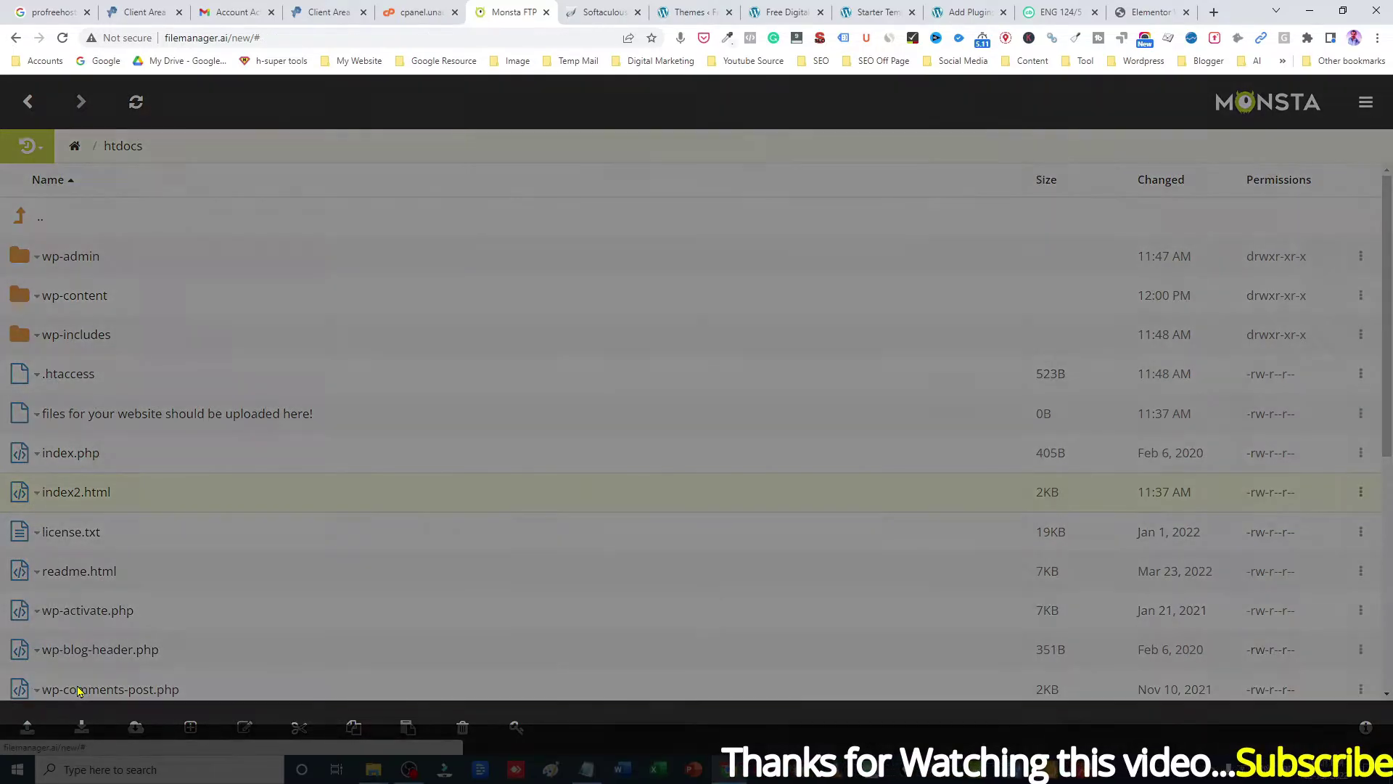
{"action": "left_click", "coordinate": [873, 200]}
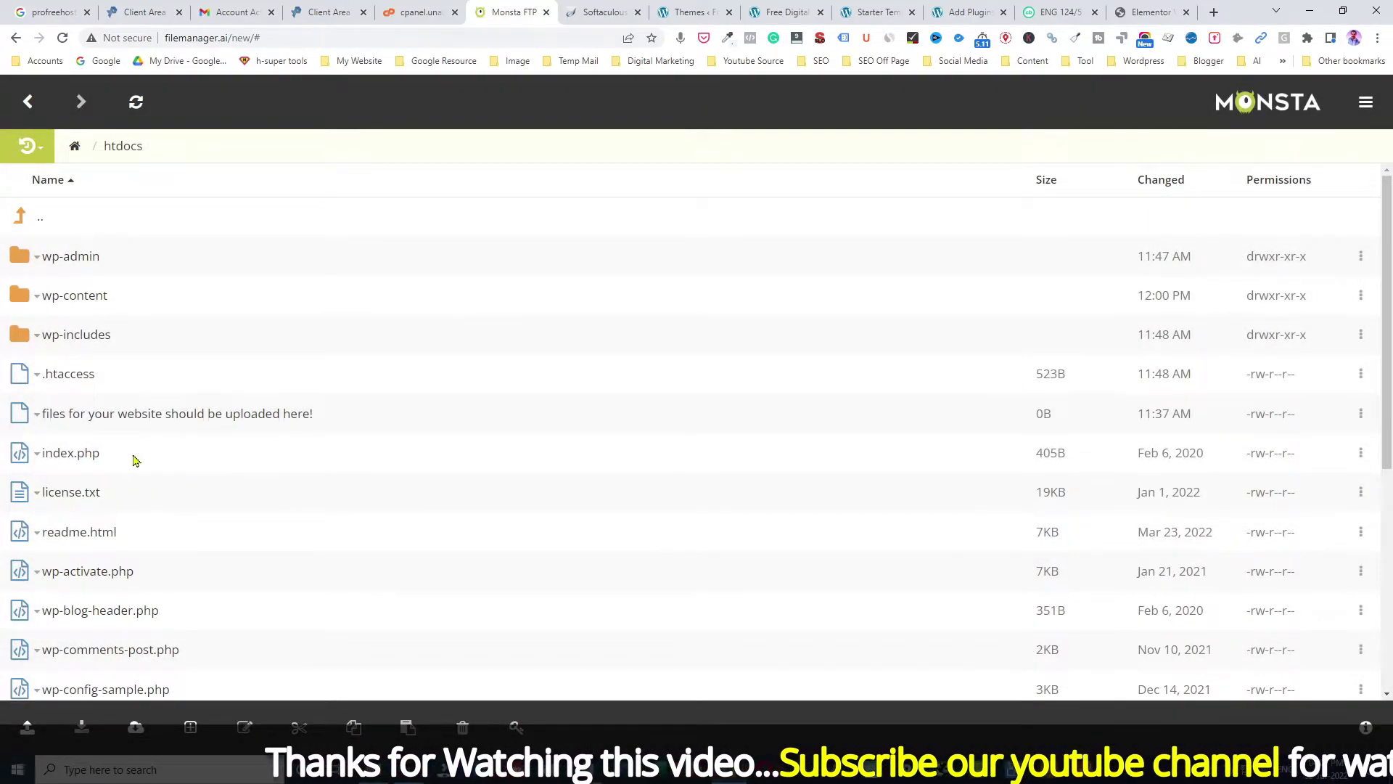
{"action": "left_click", "coordinate": [689, 11]}
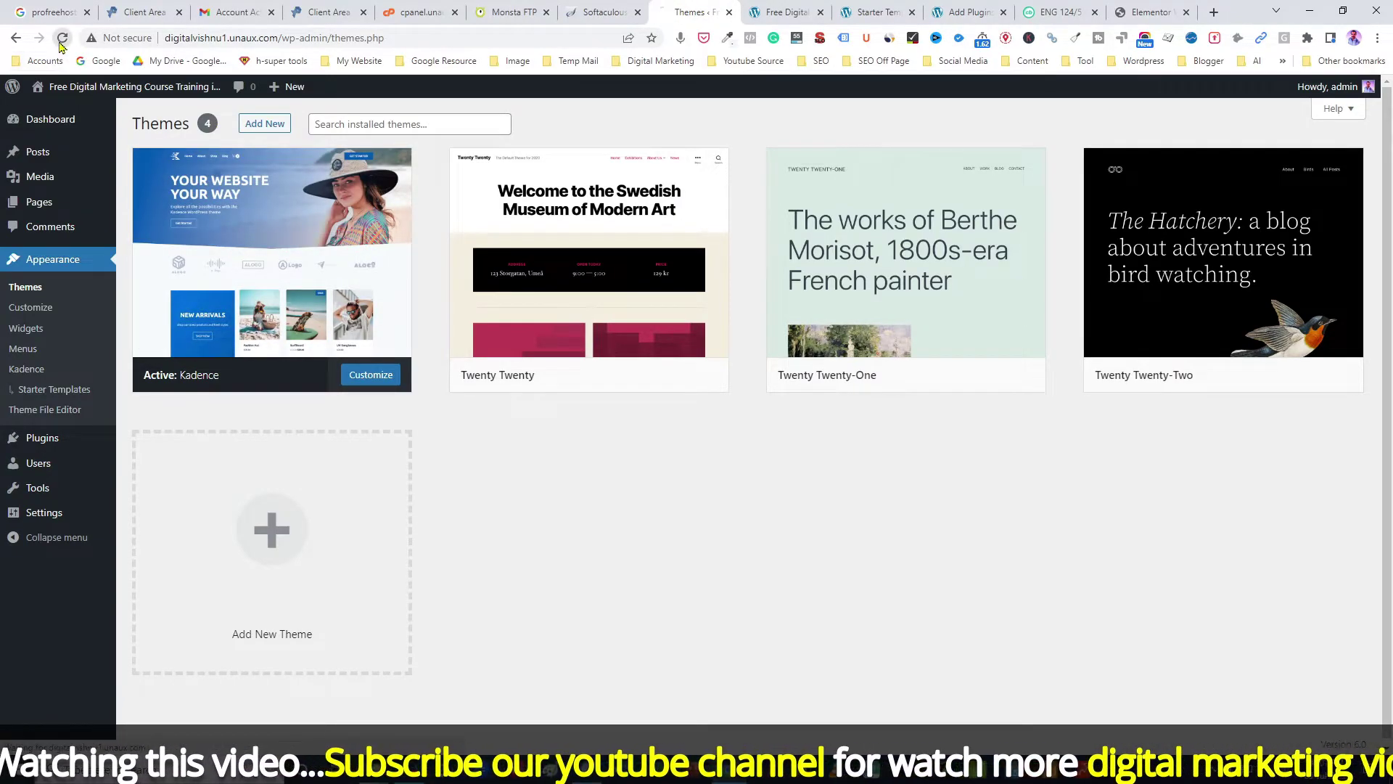
Step: From the Kadence theme details, open Starter Templates and show the Elementor designs
{"action": "left_click", "coordinate": [251, 199]}
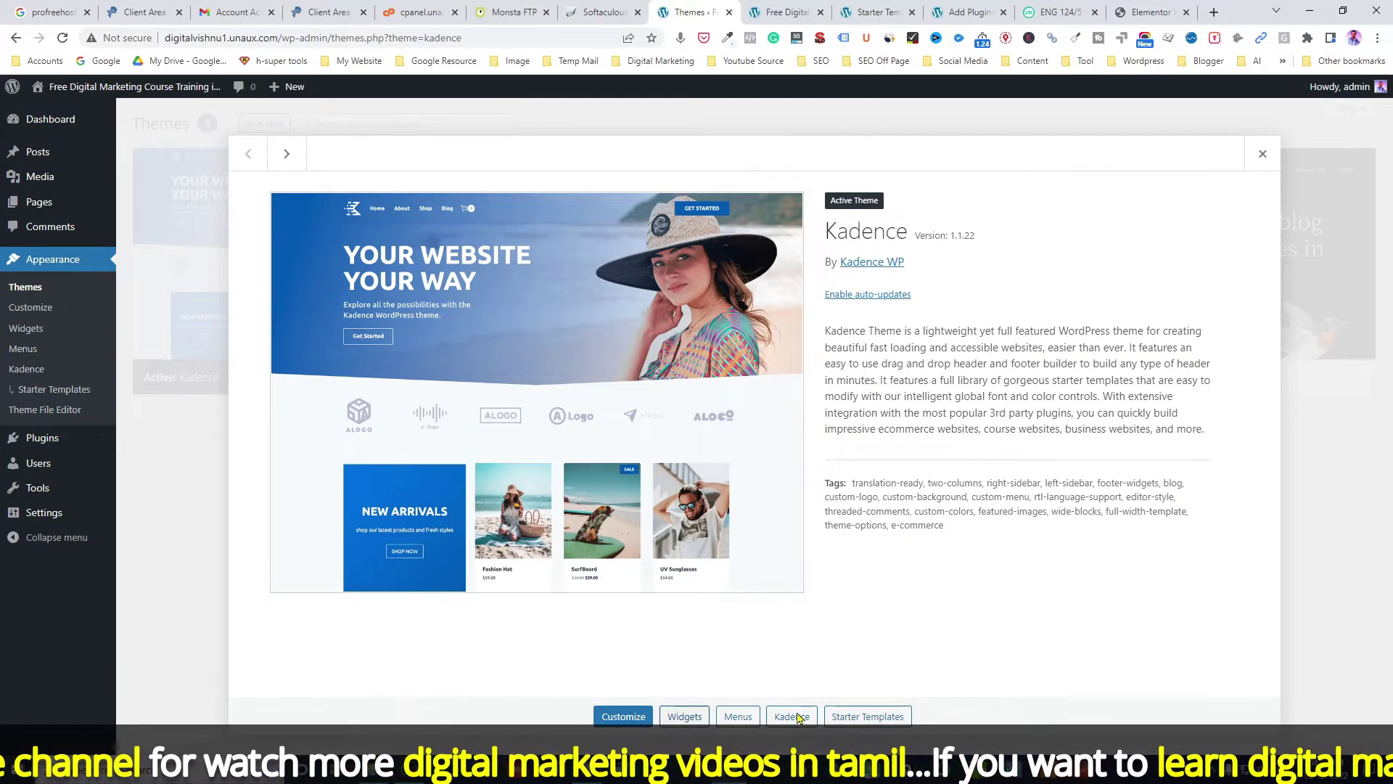
{"action": "left_click", "coordinate": [865, 718]}
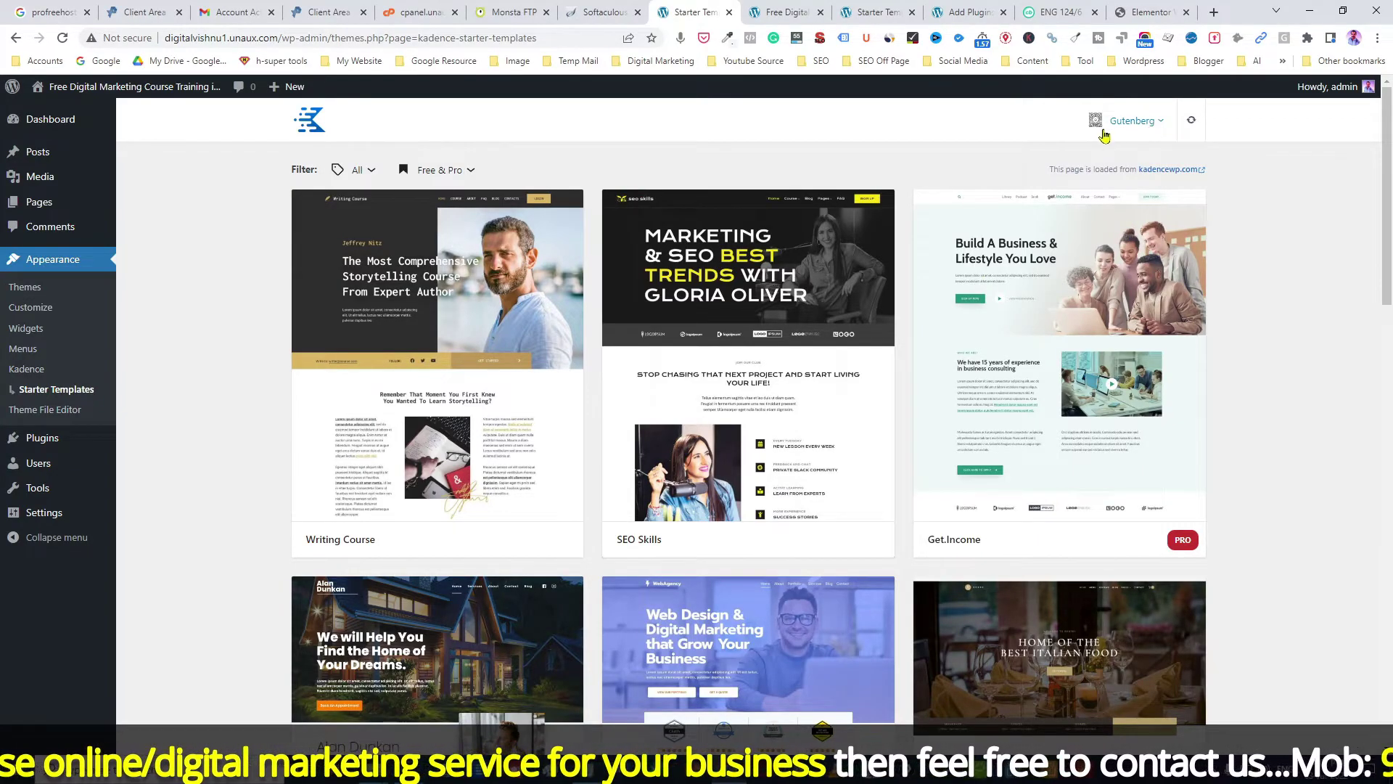
{"action": "left_click", "coordinate": [1161, 124]}
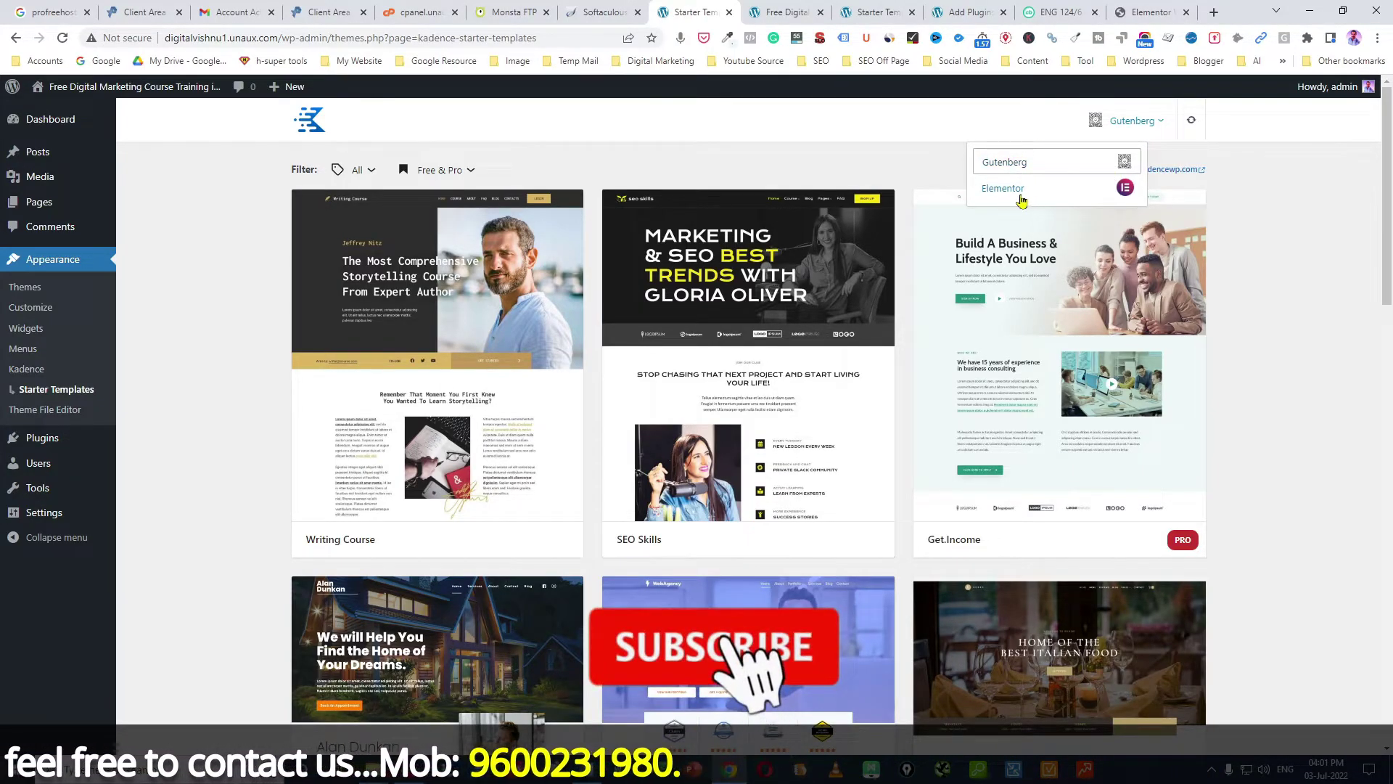
{"action": "left_click", "coordinate": [1013, 189]}
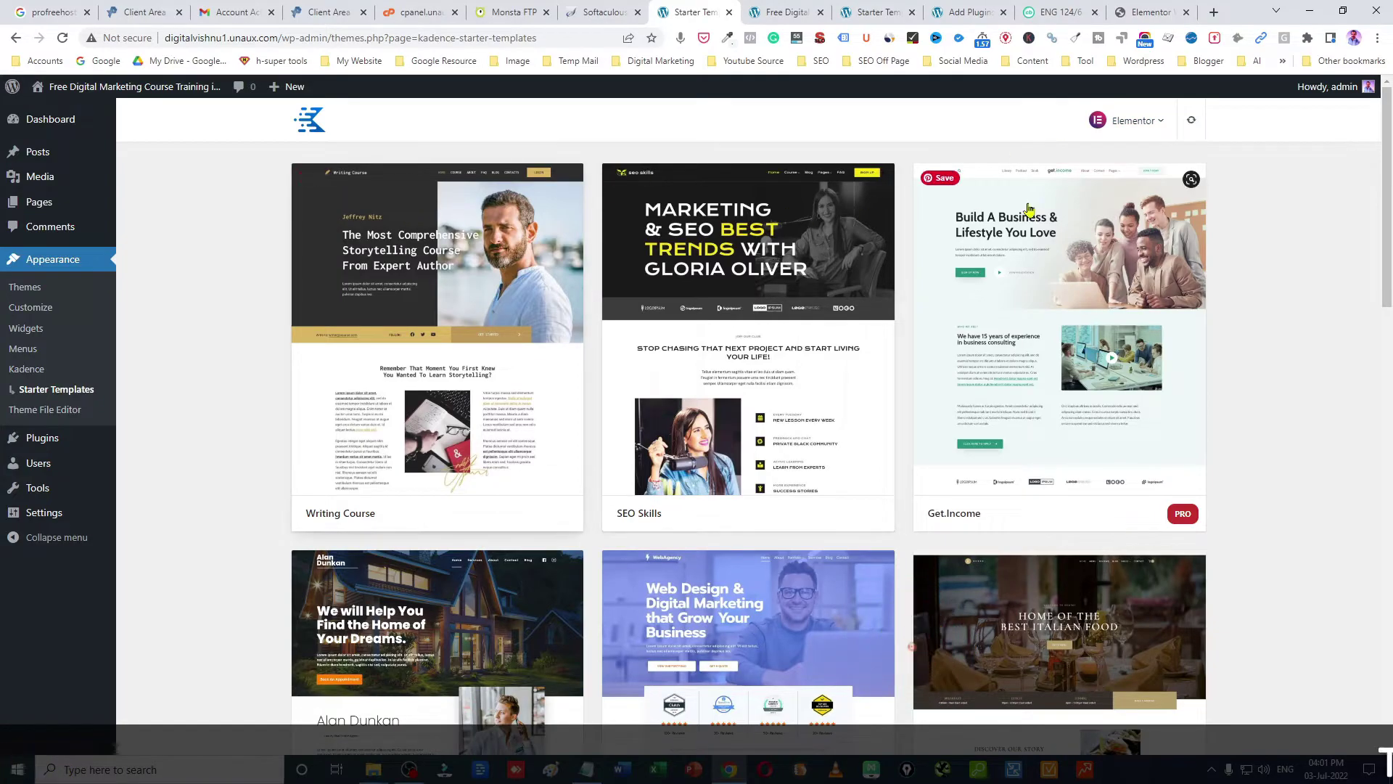
{"action": "left_click_drag", "start_coordinate": [1388, 243], "coordinate": [1391, 675]}
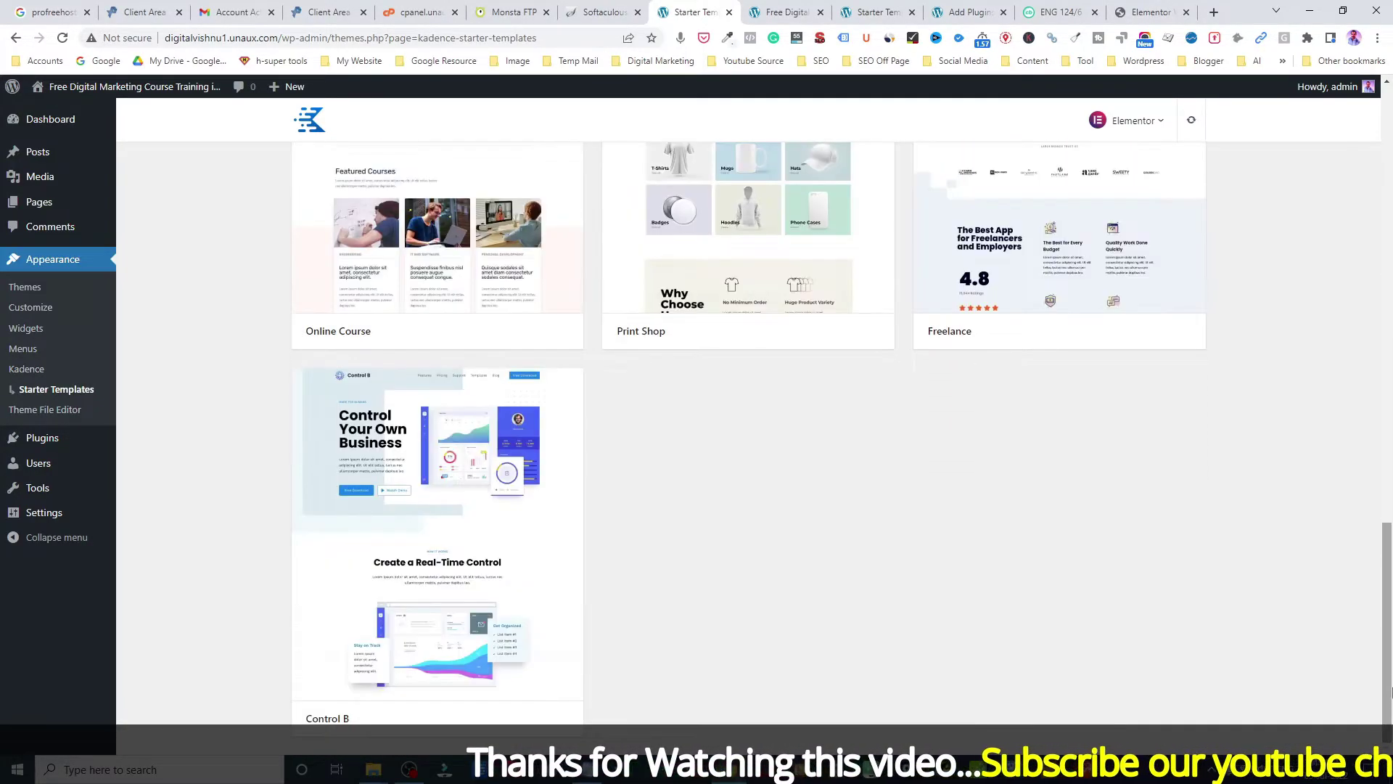
Step: Preview the Control B template, then close the starter templates tab
{"action": "left_click", "coordinate": [459, 472]}
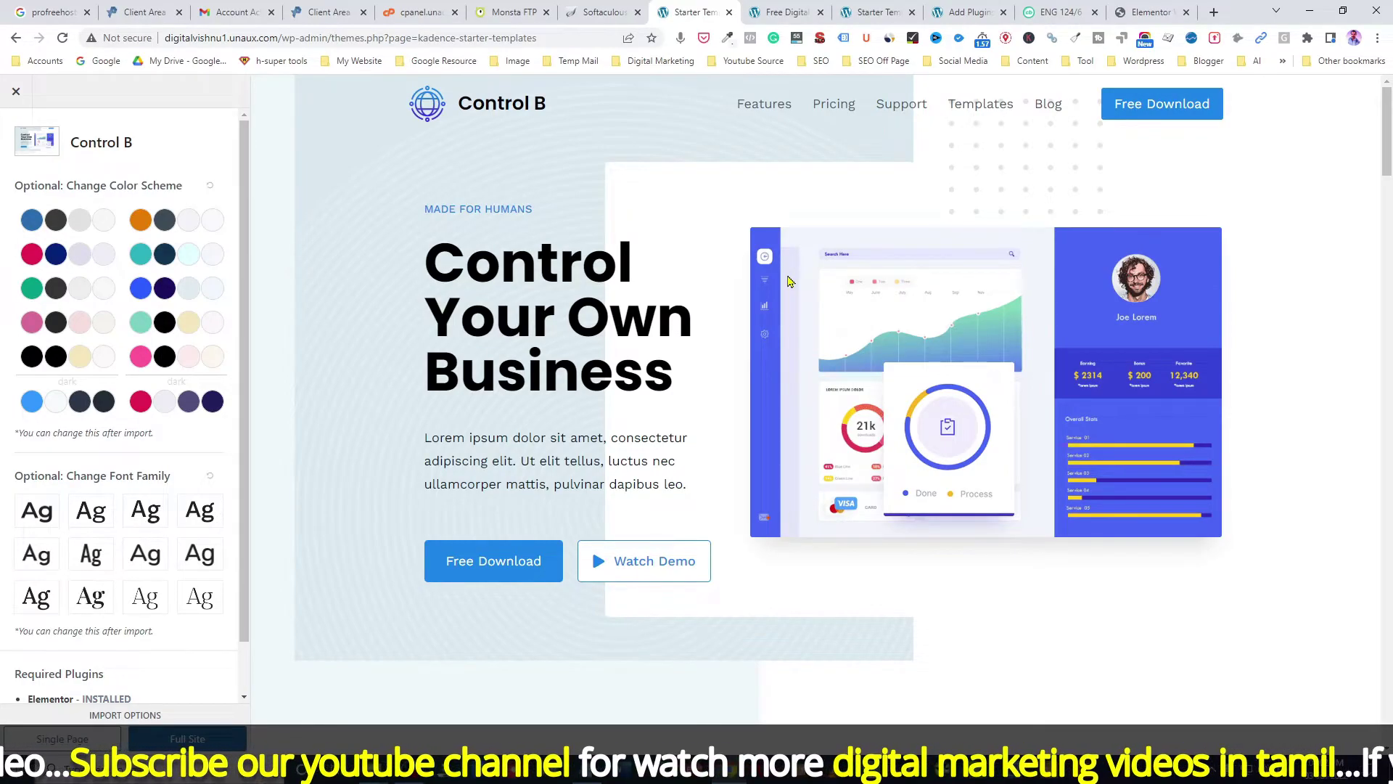
{"action": "left_click_drag", "start_coordinate": [244, 182], "coordinate": [249, 350]}
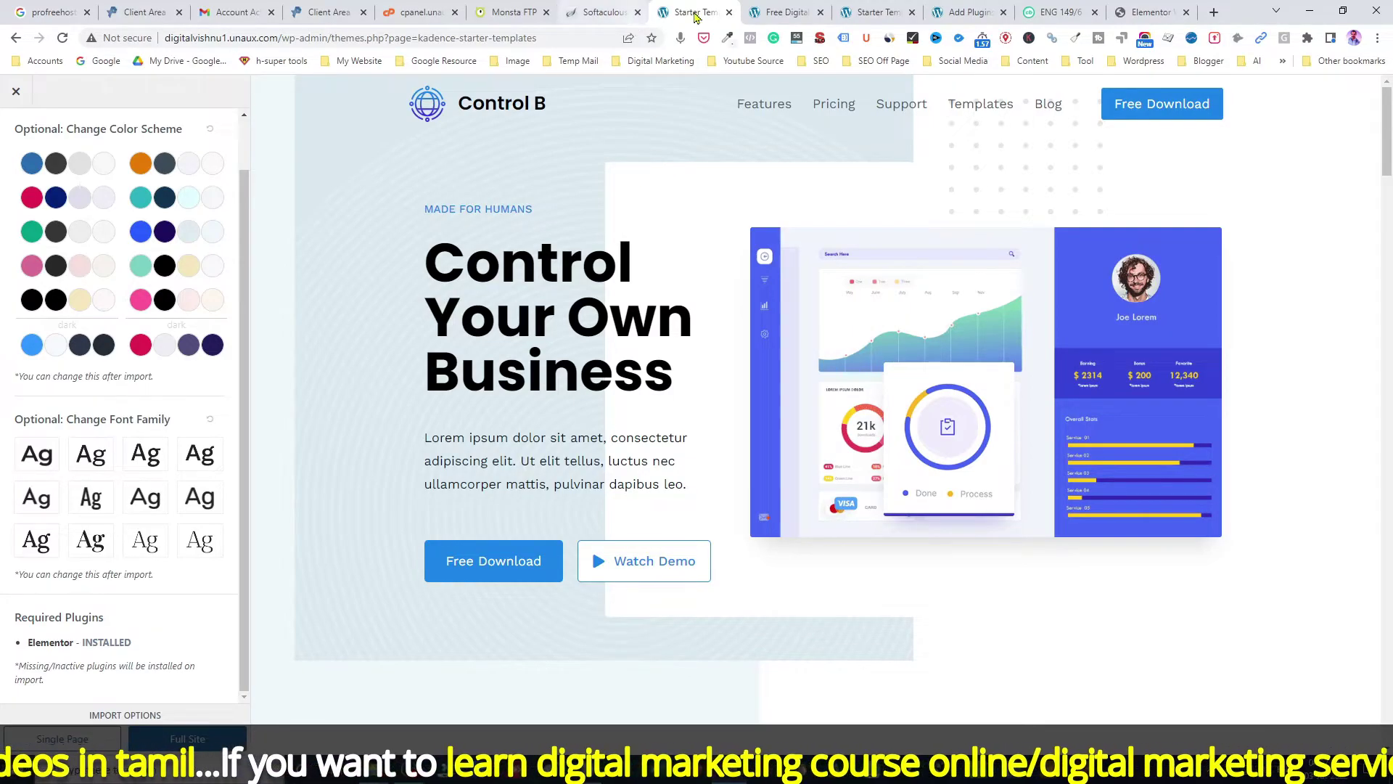
{"action": "left_click", "coordinate": [730, 12]}
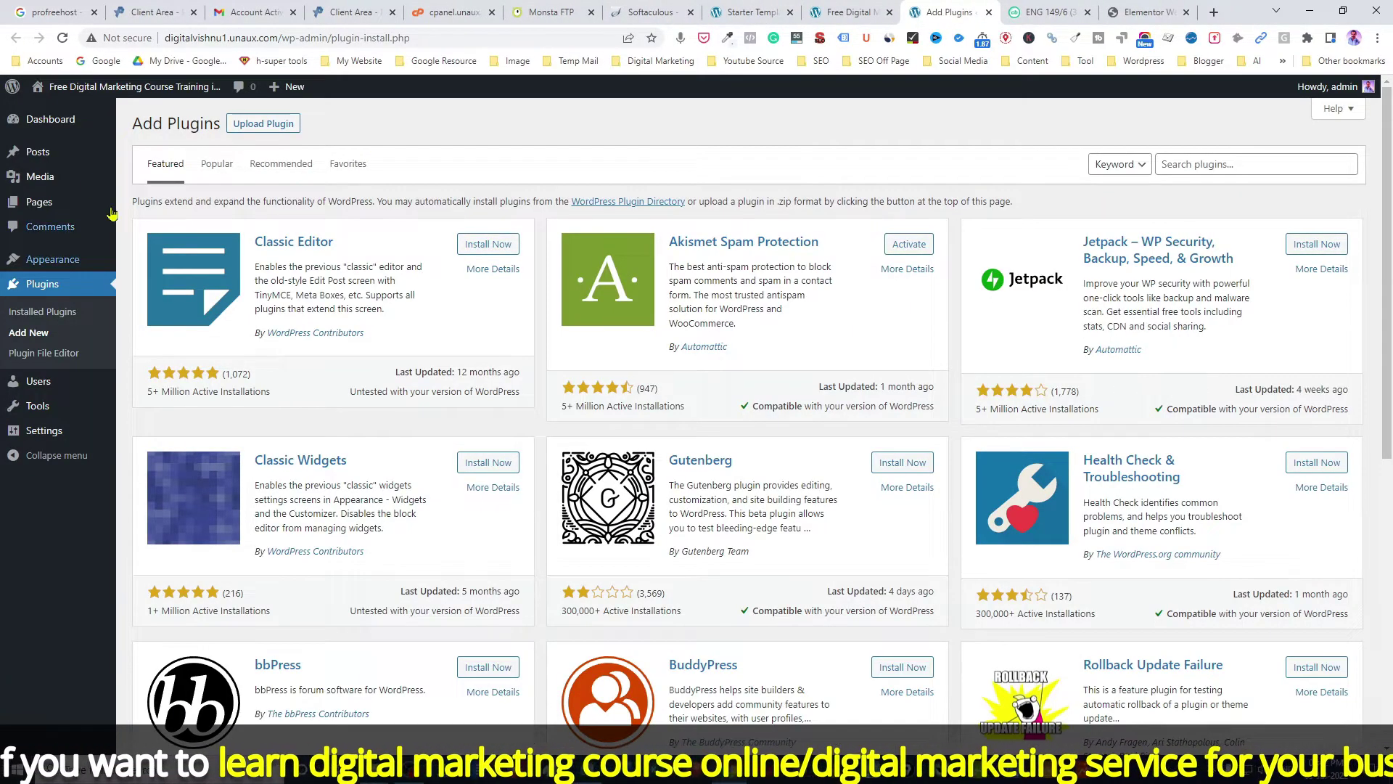
Step: Find Elementor via Plugins > Add New, activate Elementor Website Builder, and return to Starter Templates
{"action": "left_click", "coordinate": [40, 288]}
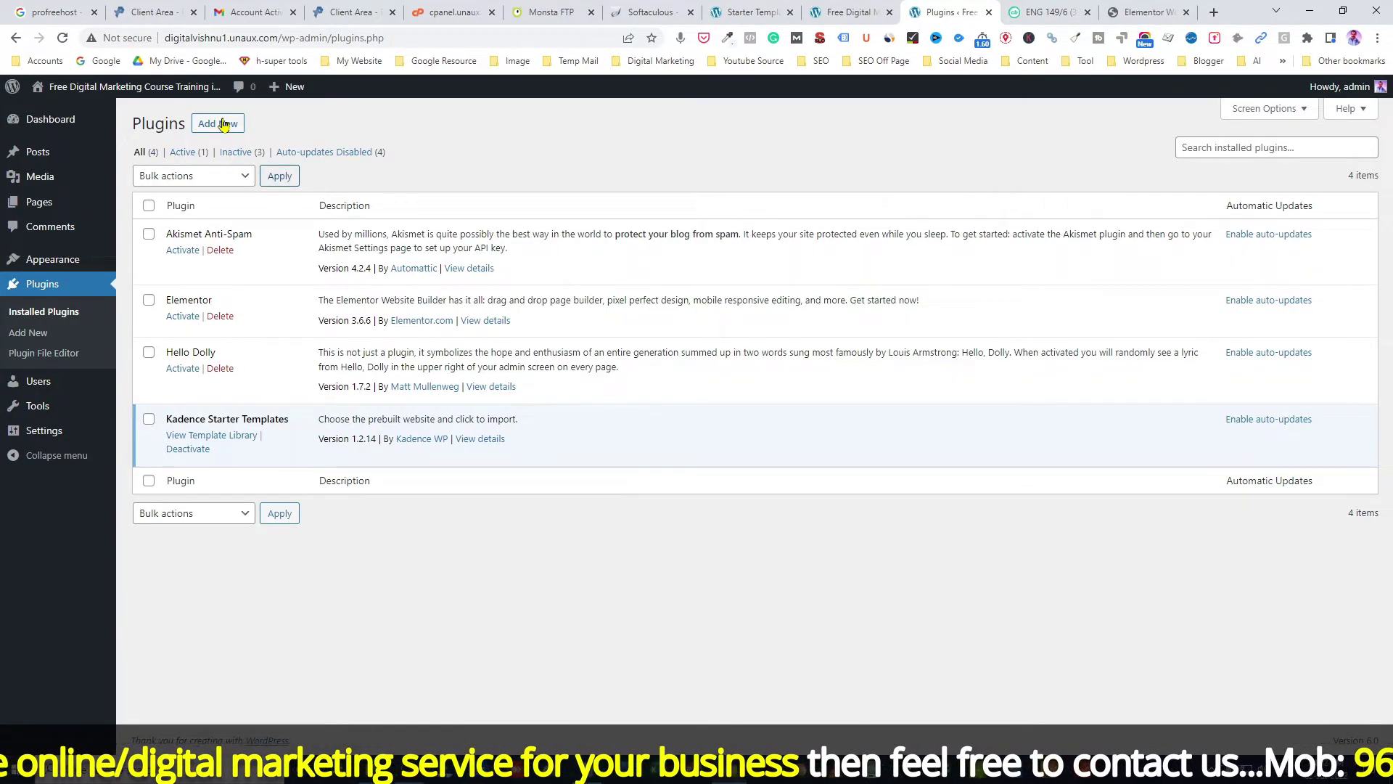
{"action": "left_click", "coordinate": [224, 125]}
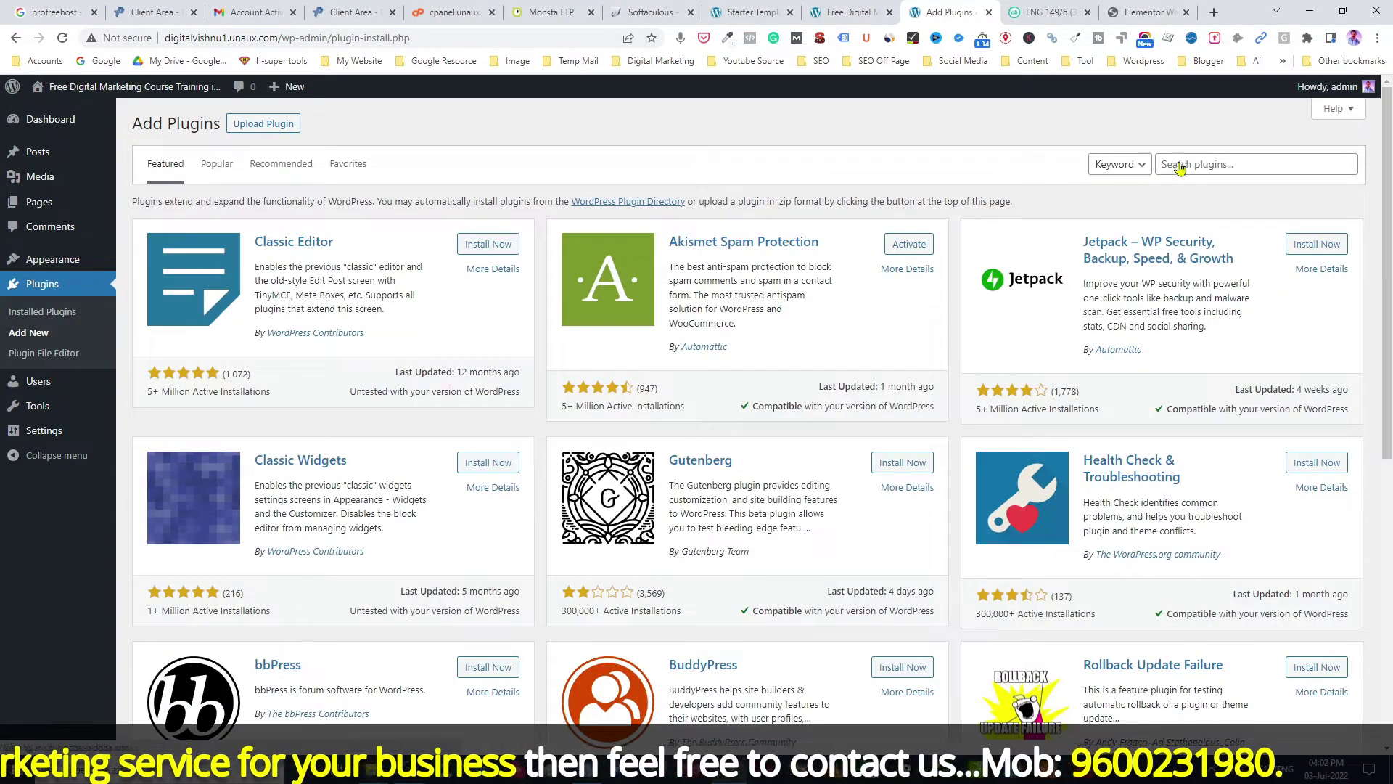
{"action": "left_click", "coordinate": [1190, 161]}
{"action": "type", "text": "elementor"}
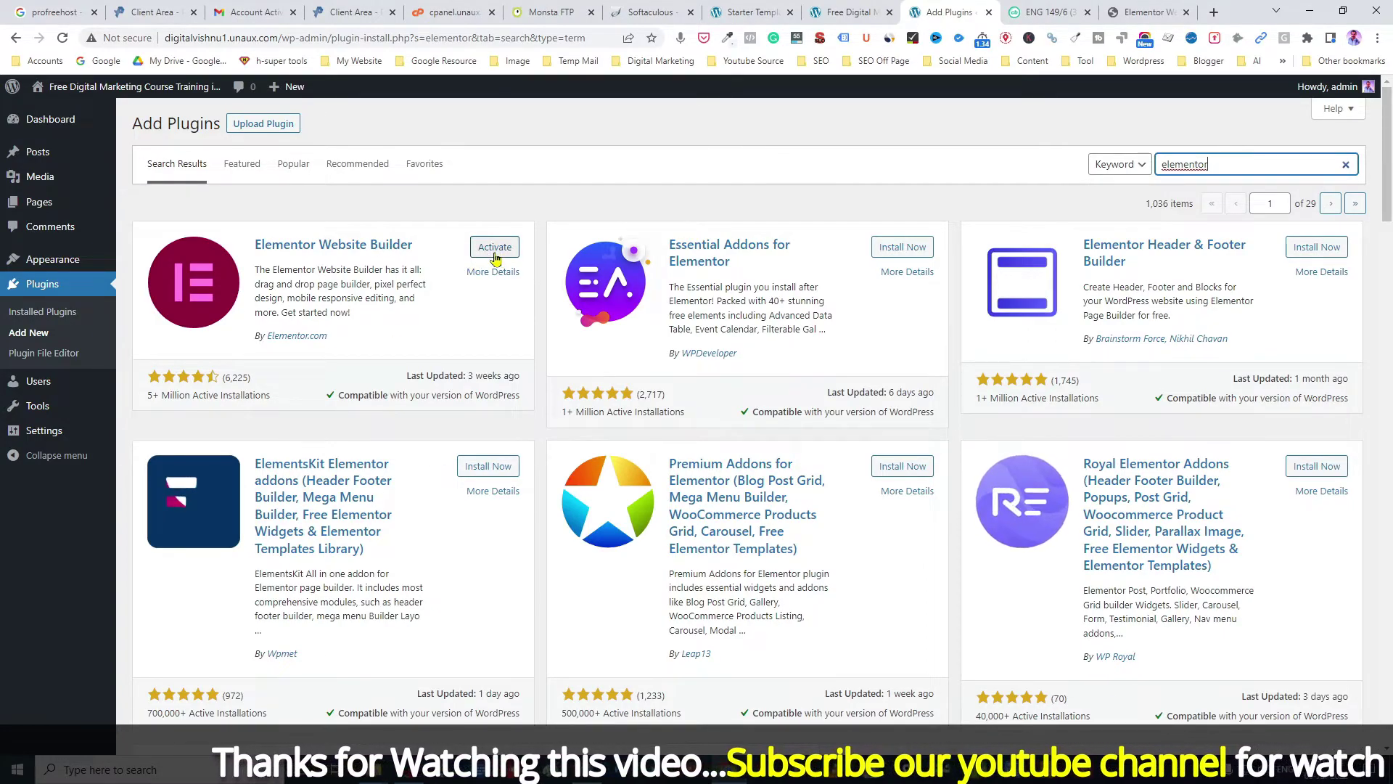
{"action": "left_click", "coordinate": [495, 250]}
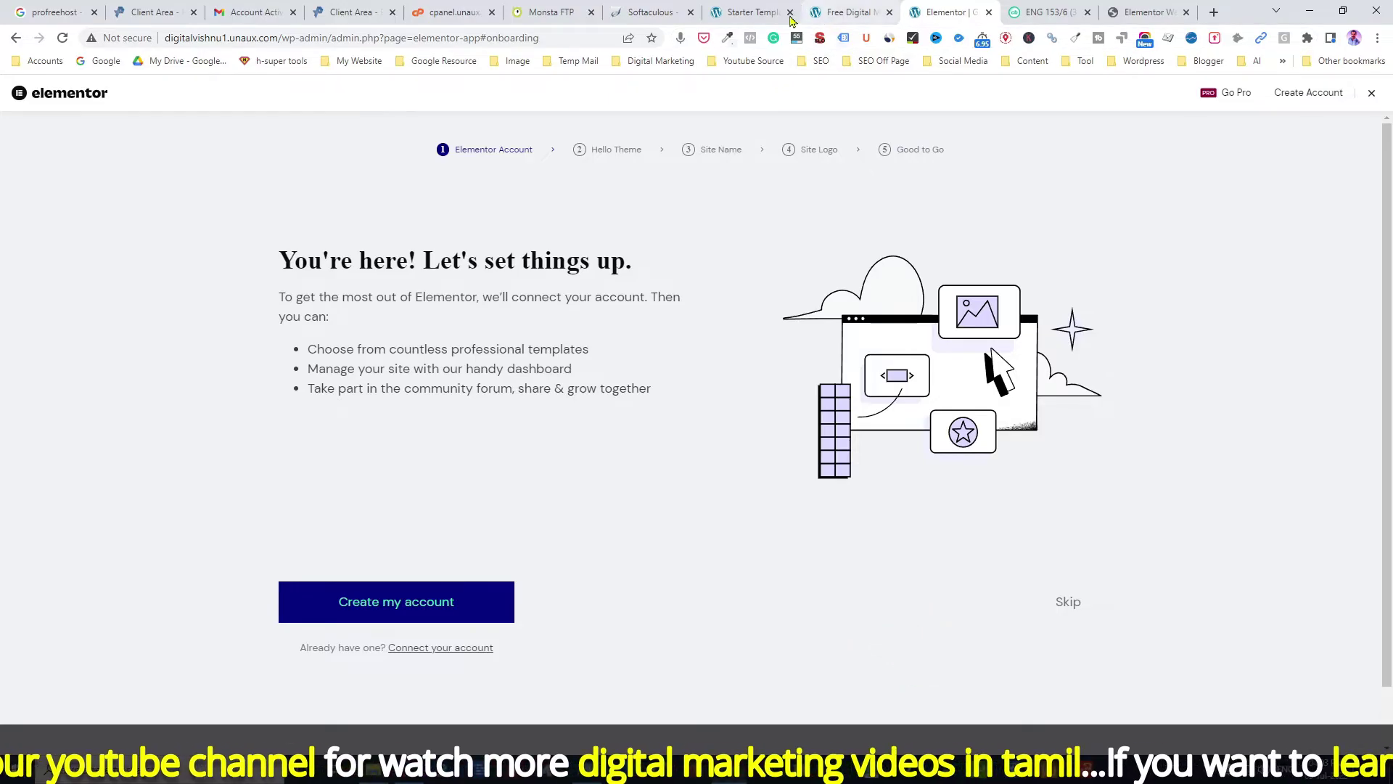
{"action": "left_click", "coordinate": [753, 14]}
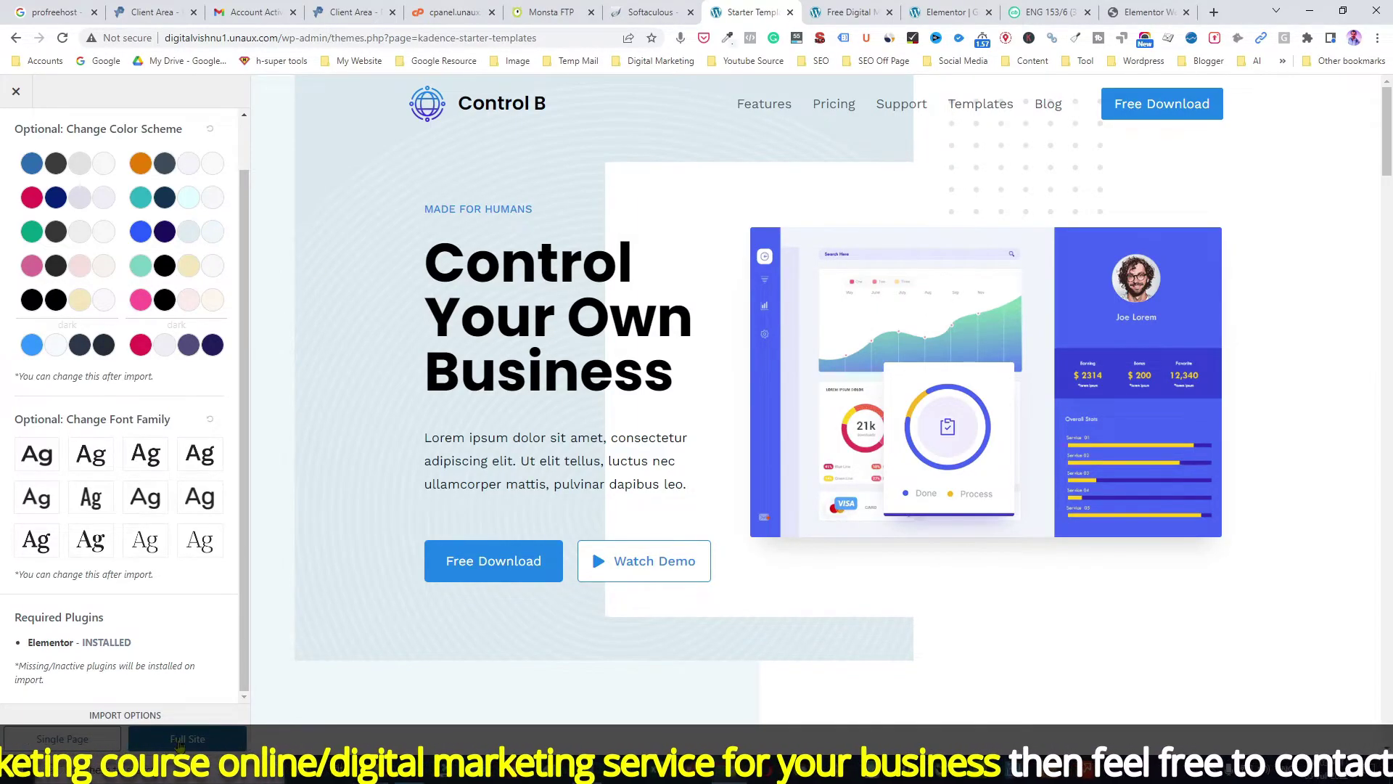
Step: Start a Full Site import of Control B, accepting the privacy policy and subscribing
{"action": "left_click", "coordinate": [147, 744]}
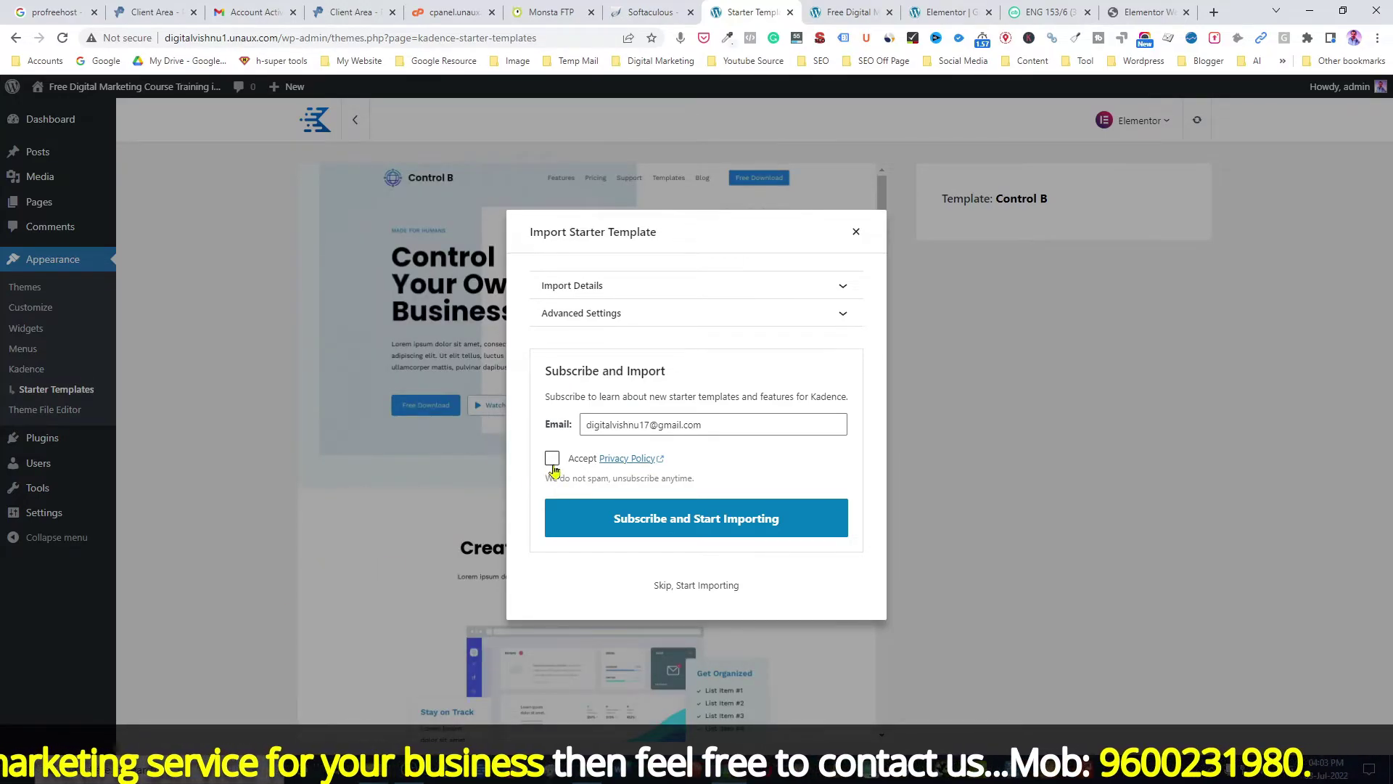
{"action": "left_click", "coordinate": [551, 459]}
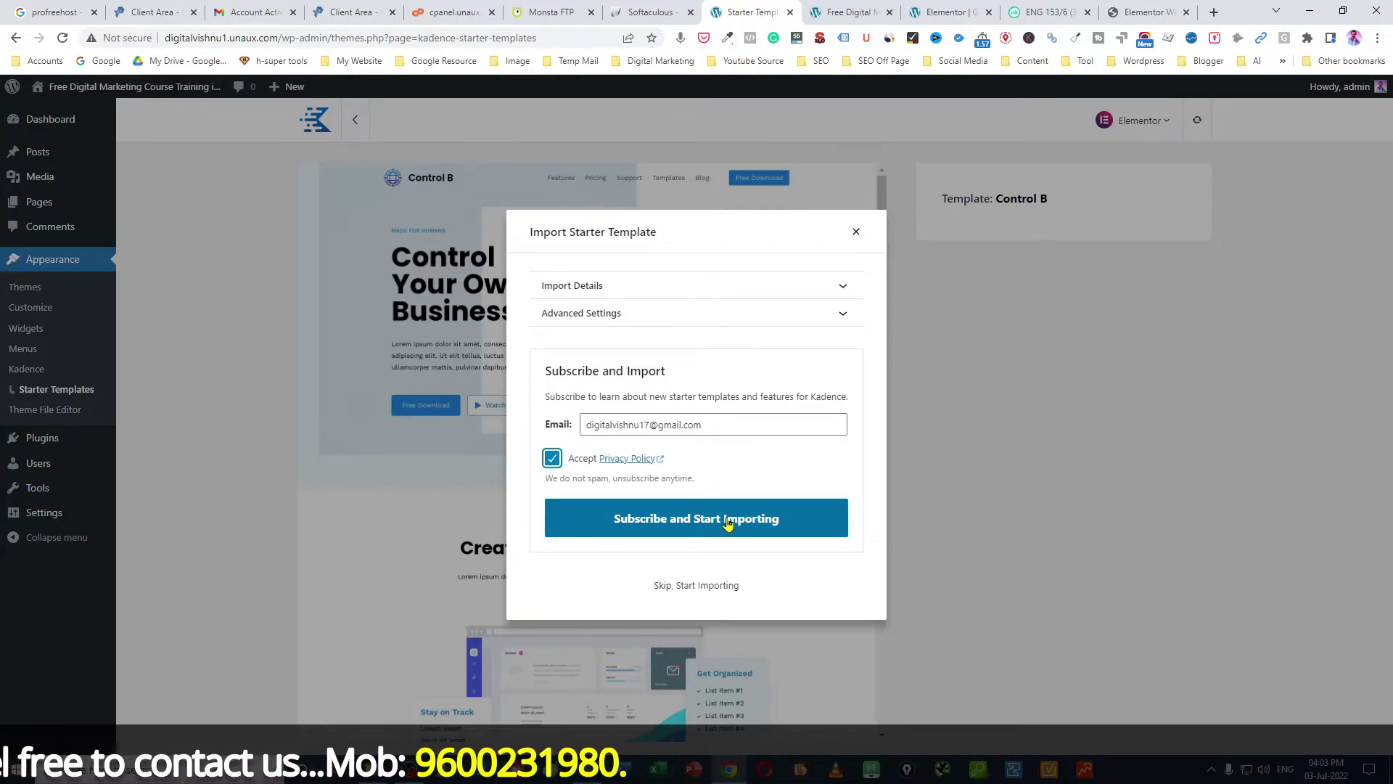
{"action": "left_click", "coordinate": [728, 522]}
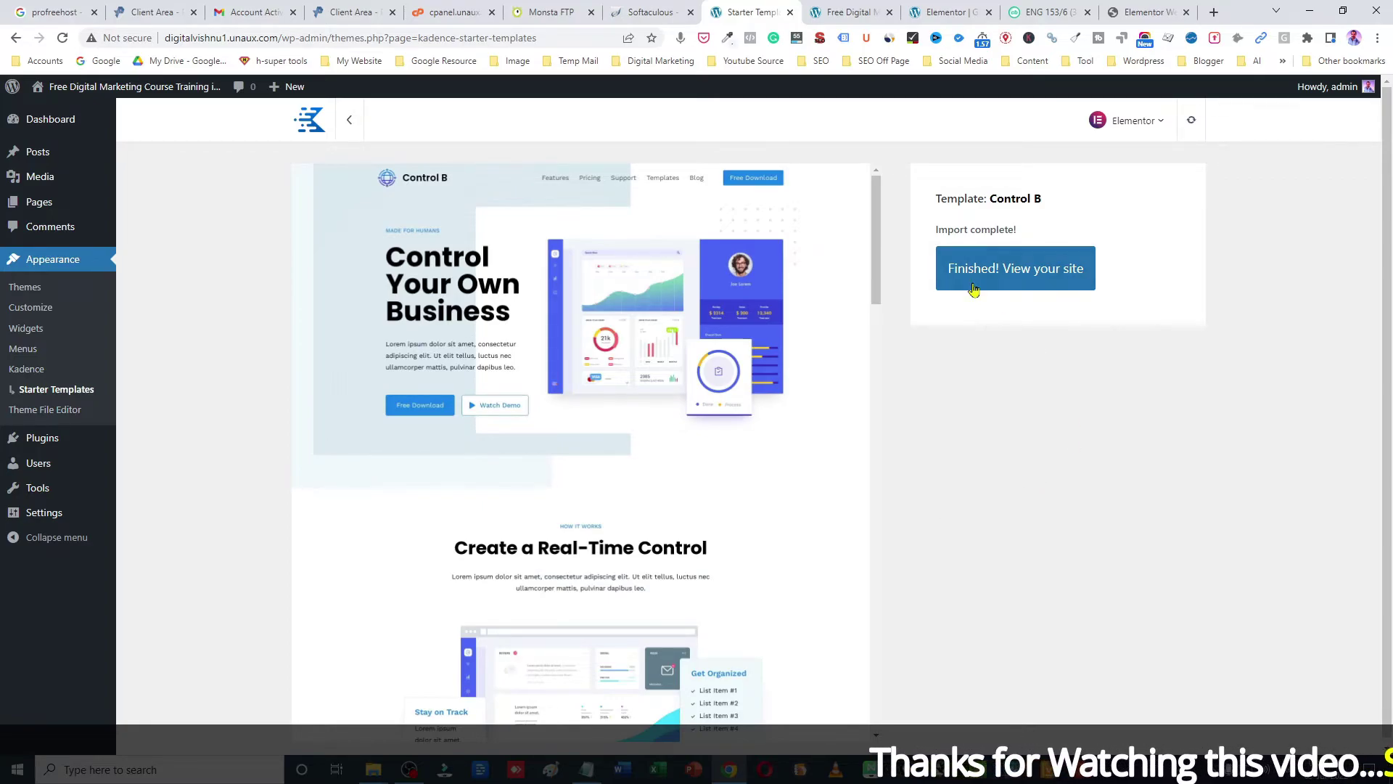
Step: View the finished Control B site and select its web address in the address bar
{"action": "left_click", "coordinate": [1008, 272]}
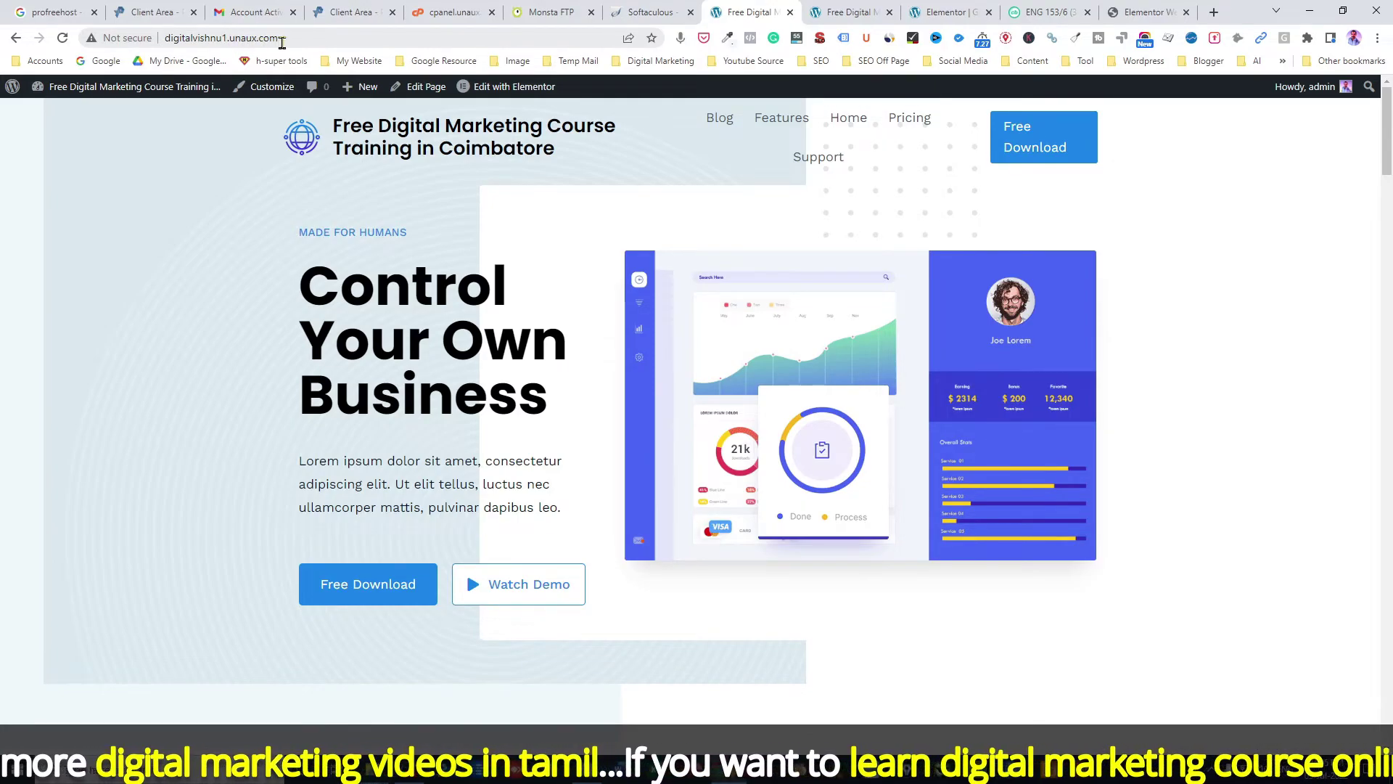
{"action": "left_click_drag", "start_coordinate": [281, 42], "coordinate": [165, 43]}
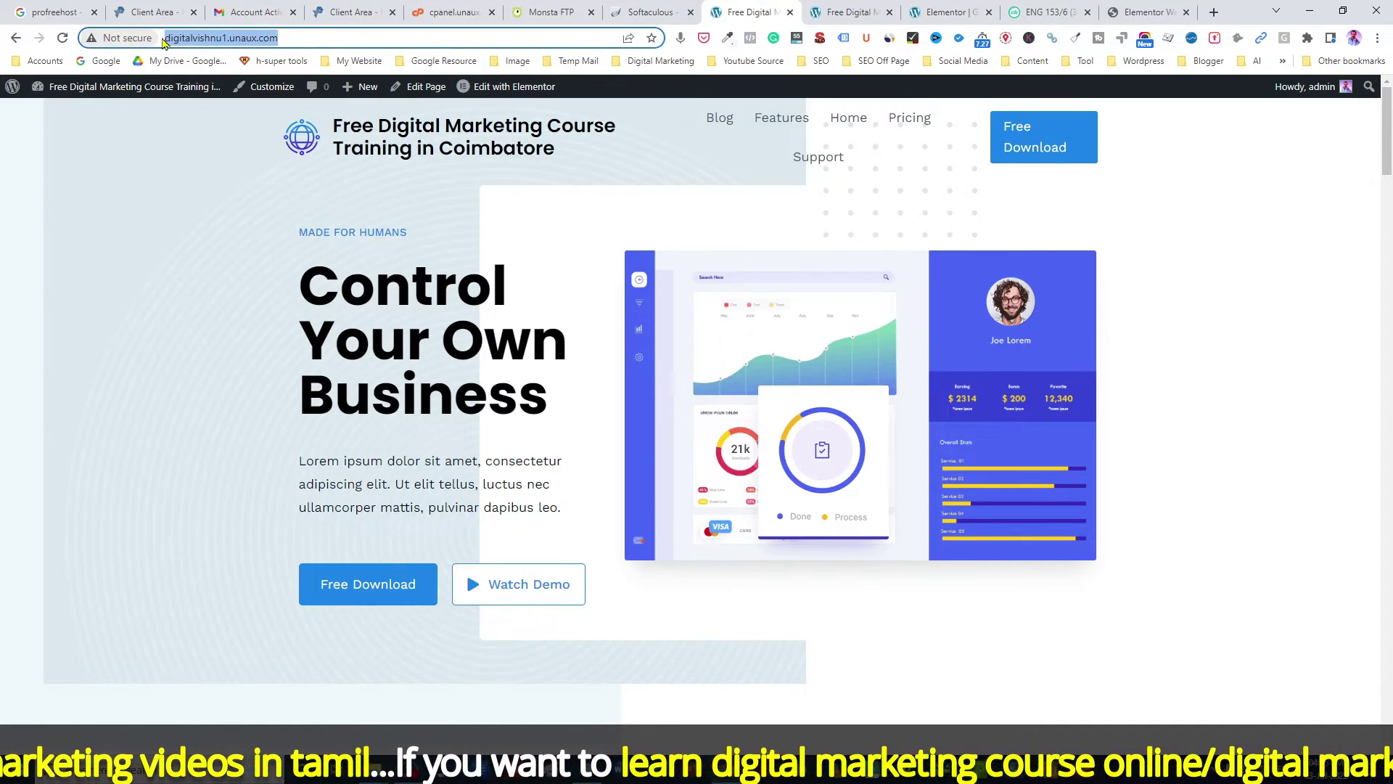